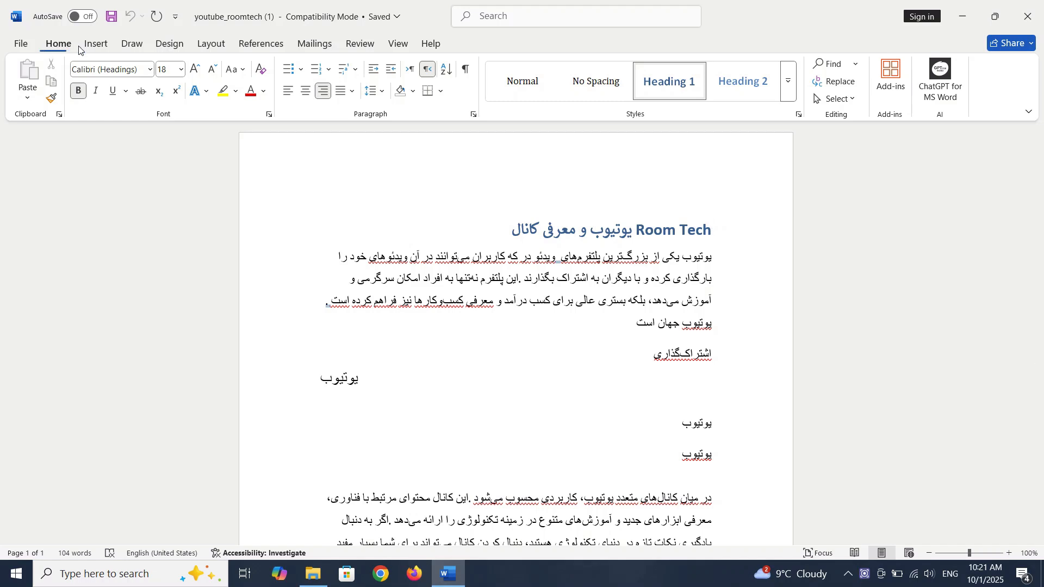
# Insert the weightlifter icon from the stock icons library and place it in the middle of the "Room Tech" heading.
pyautogui.click(95, 43)
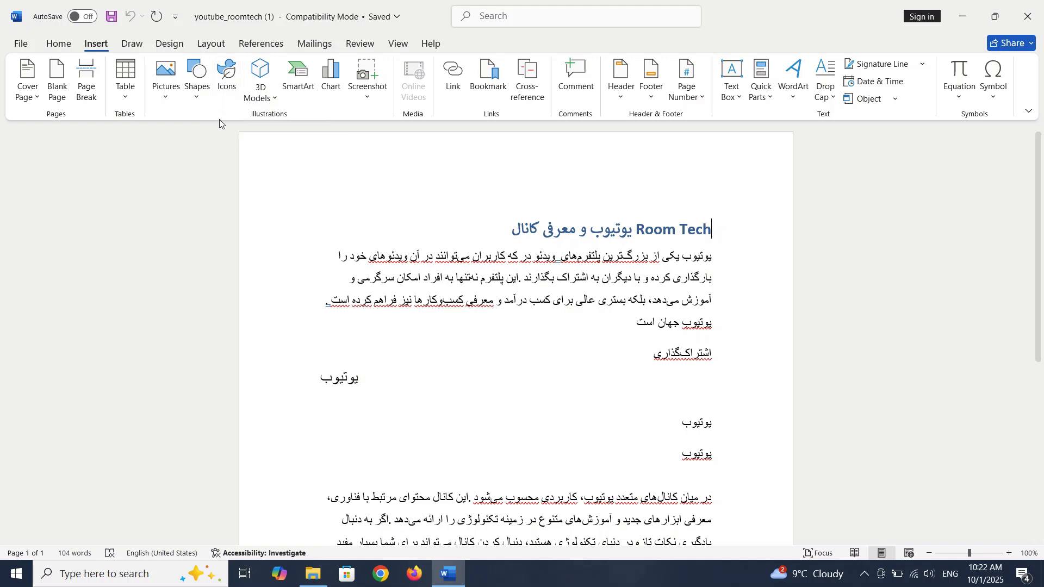
pyautogui.click(225, 90)
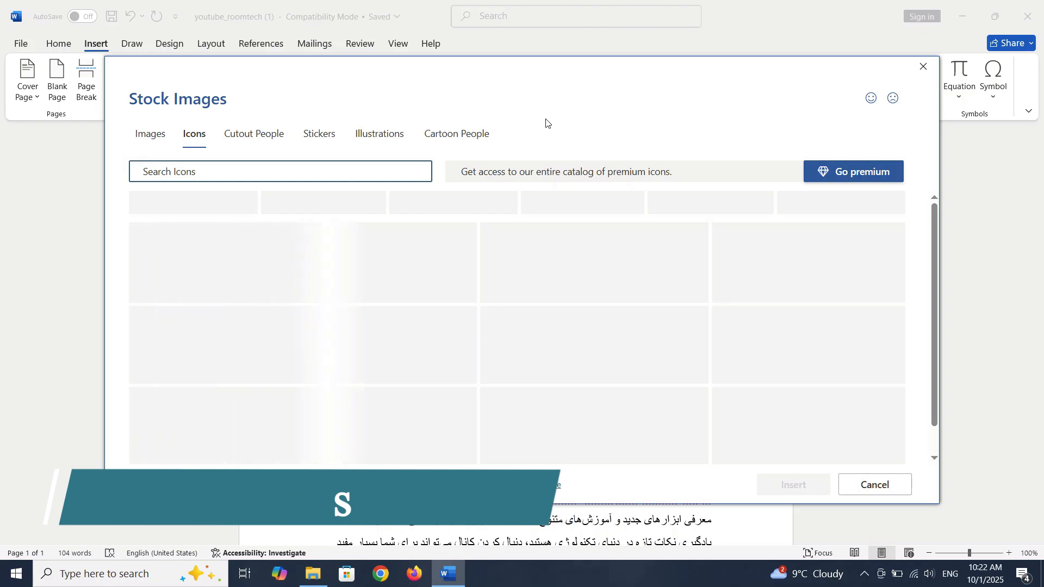
pyautogui.scroll(-8, 491, 281)
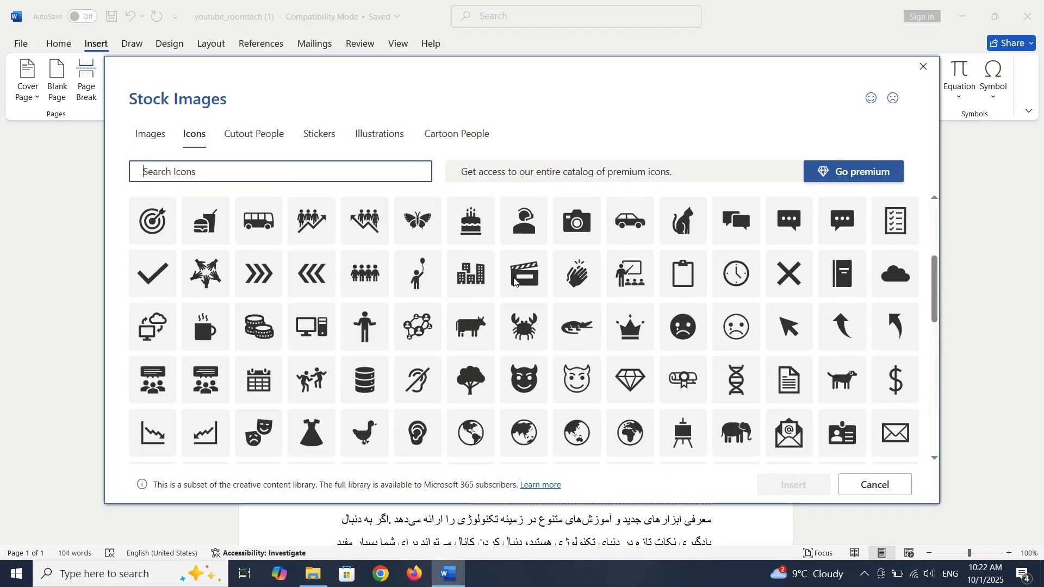
pyautogui.scroll(-2, 455, 283)
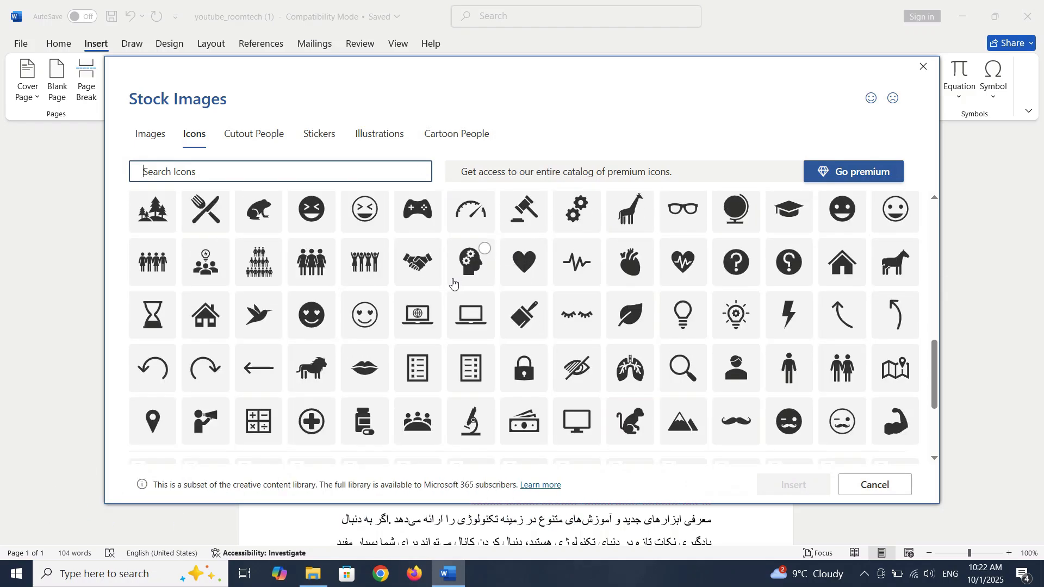
pyautogui.scroll(-5, 520, 302)
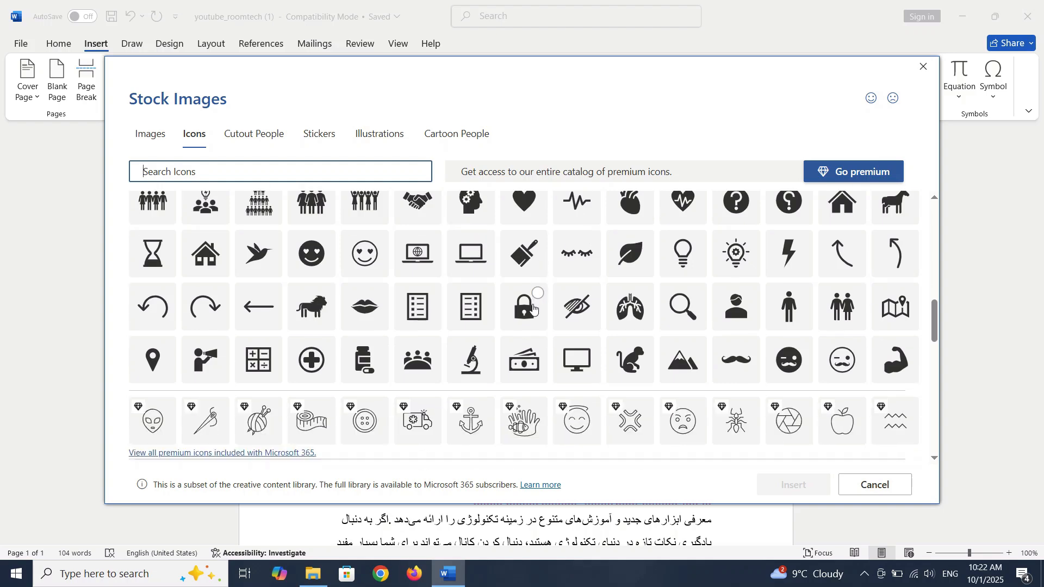
pyautogui.scroll(-4, 520, 302)
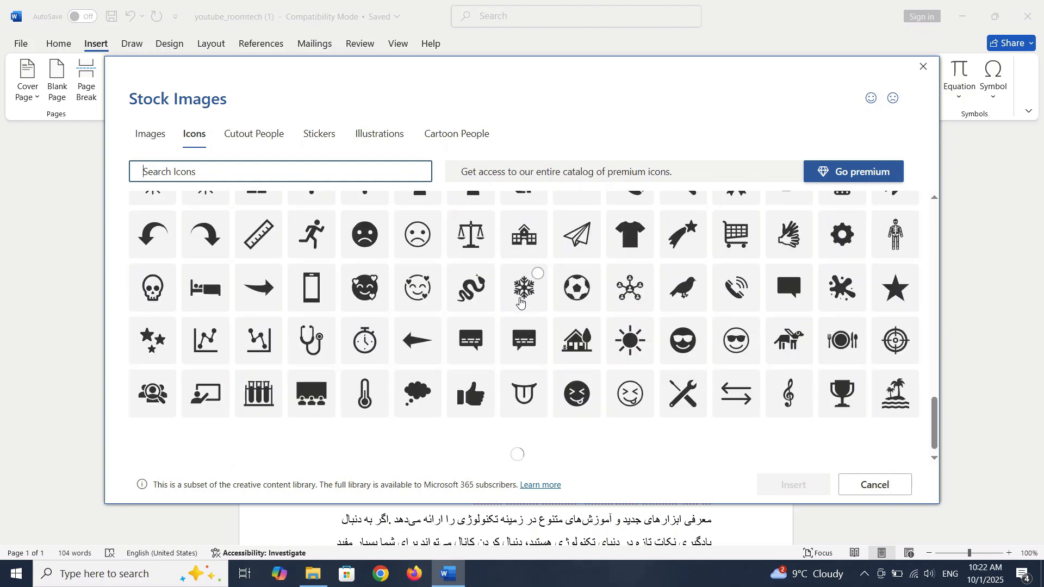
pyautogui.scroll(10, 520, 305)
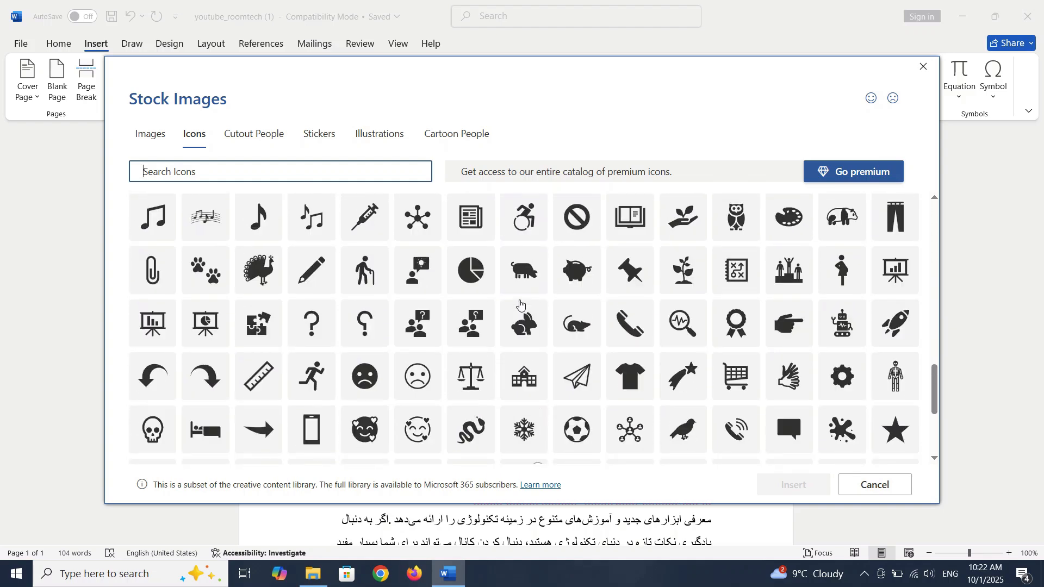
pyautogui.scroll(8, 520, 305)
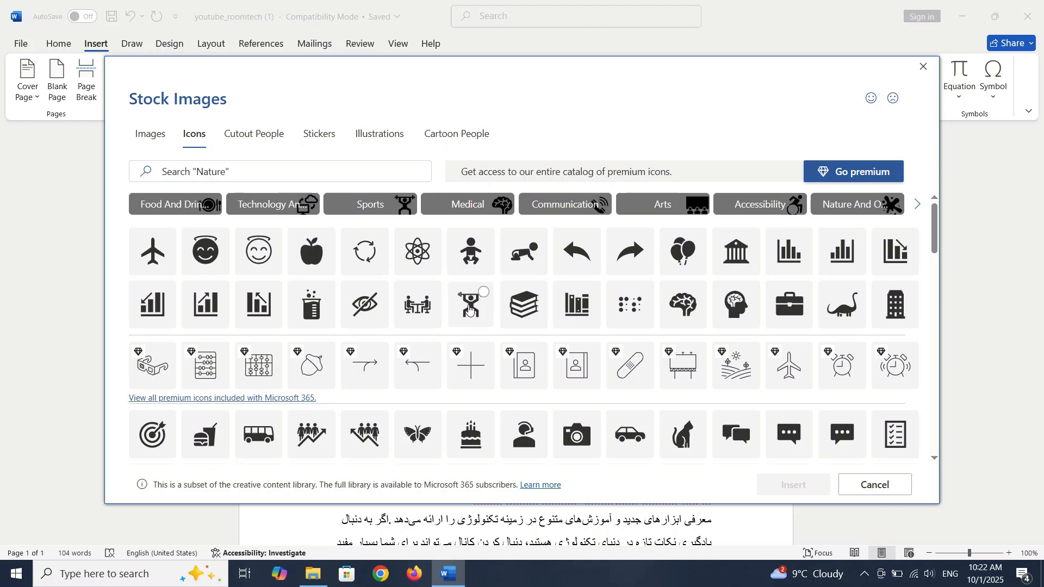
pyautogui.click(469, 308)
pyautogui.click(762, 483)
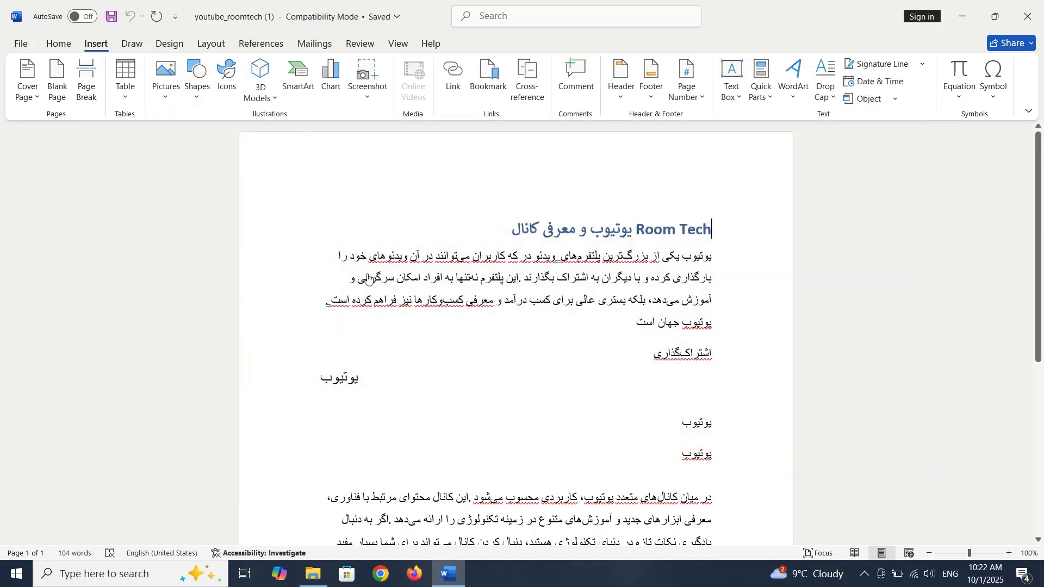
pyautogui.moveTo(677, 260); pyautogui.dragTo(530, 223)
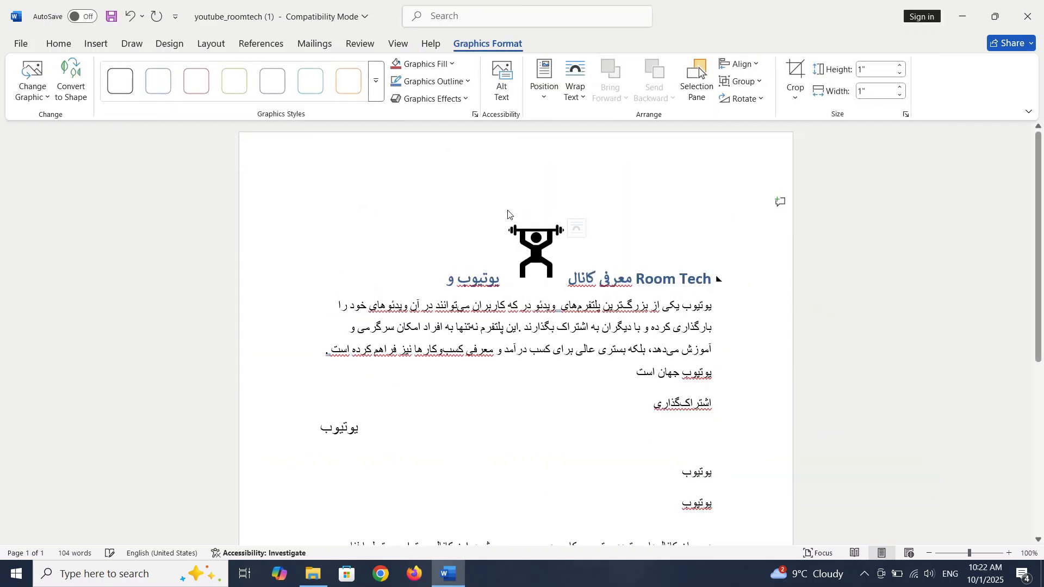
# Apply the turquoise outline graphics style to the weightlifter icon in the heading, and delete the icon.
pyautogui.click(351, 82)
pyautogui.click(320, 87)
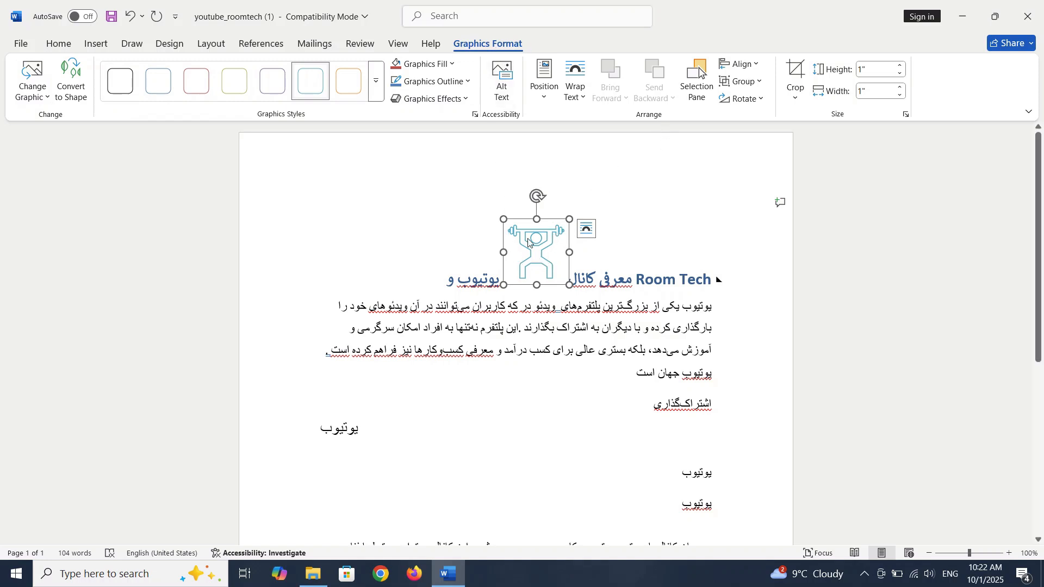
pyautogui.press('Delete')
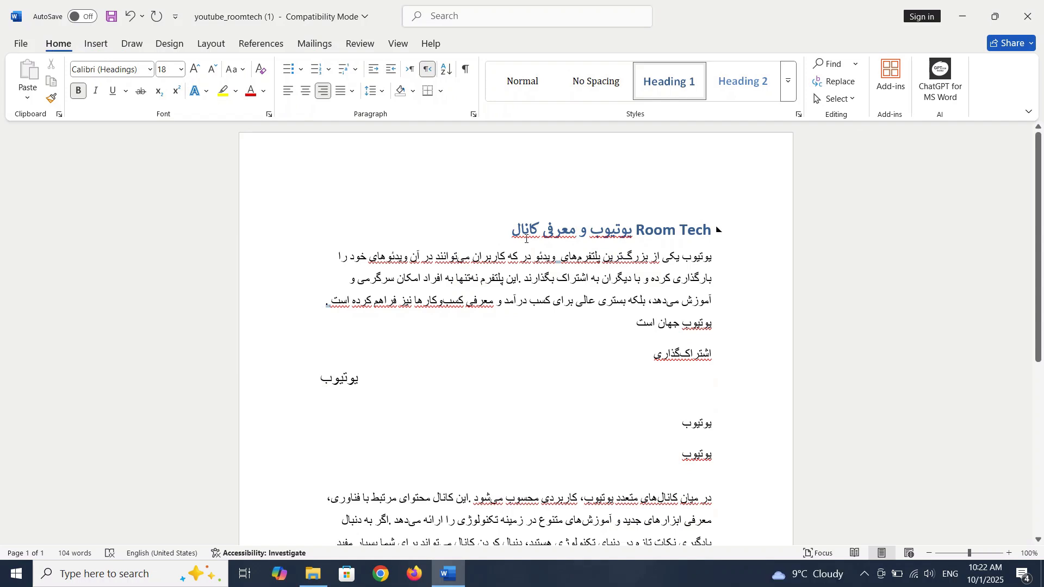
pyautogui.click(95, 45)
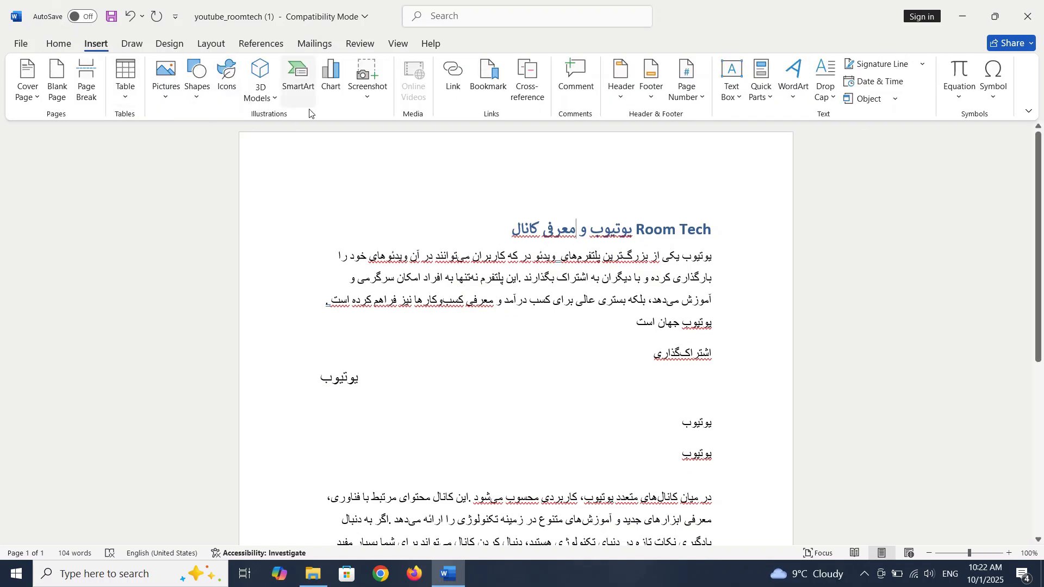
pyautogui.click(451, 97)
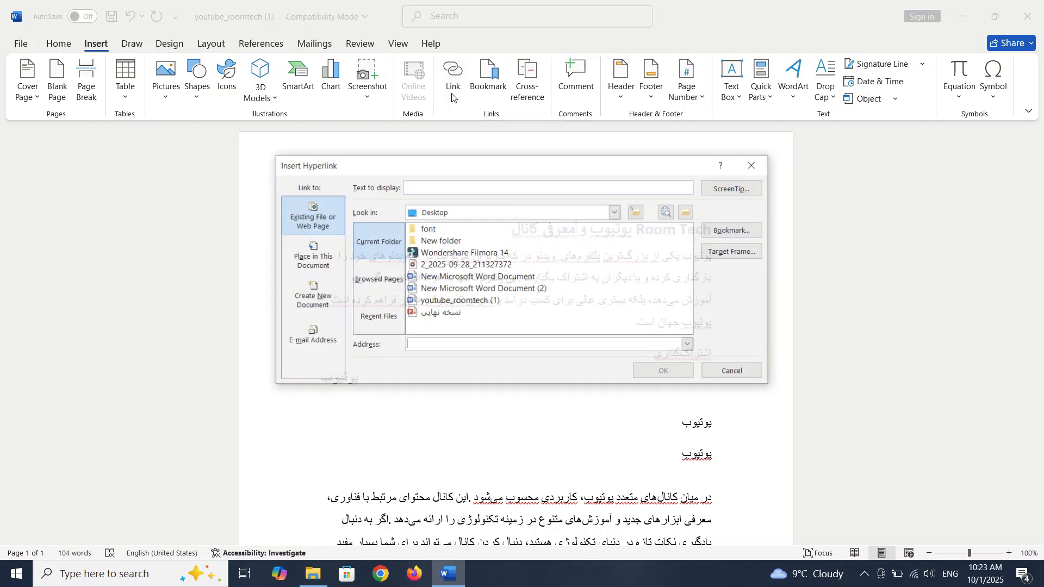
pyautogui.click(760, 165)
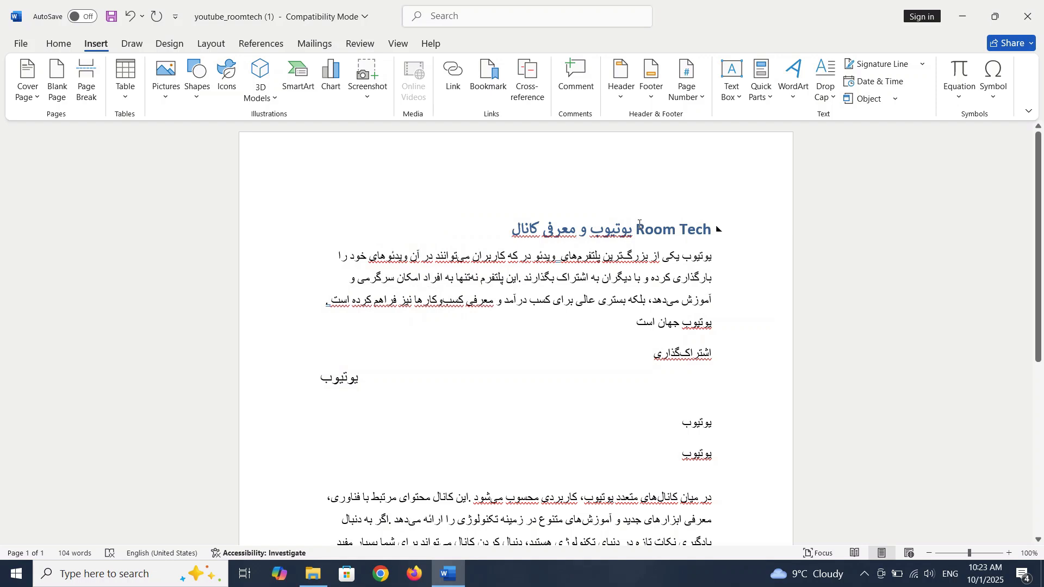
# Hyperlink the words "Room Tech" in the heading to the "font" folder on the Desktop.
pyautogui.moveTo(639, 223); pyautogui.dragTo(712, 225)
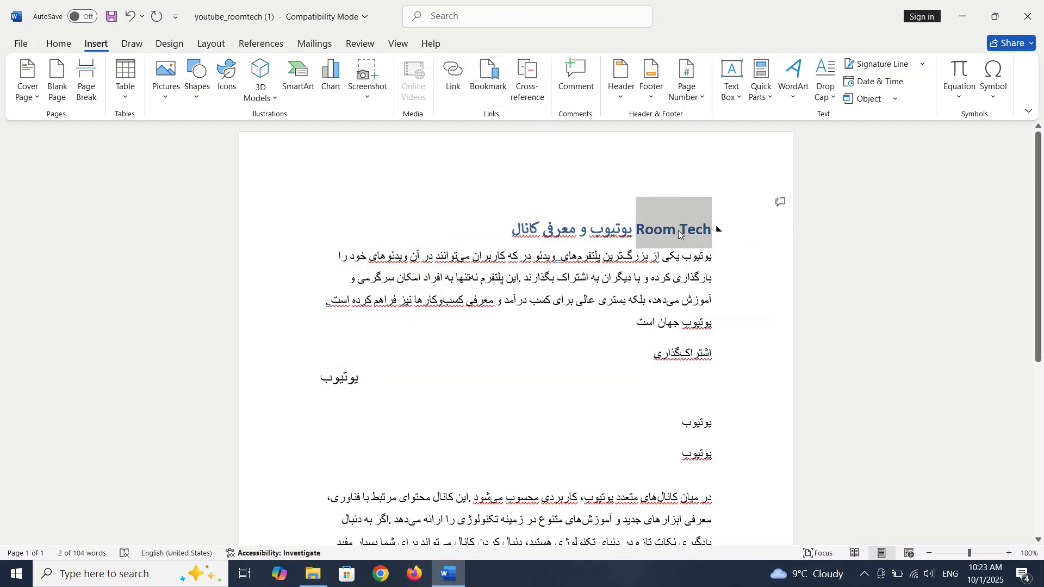
pyautogui.click(455, 82)
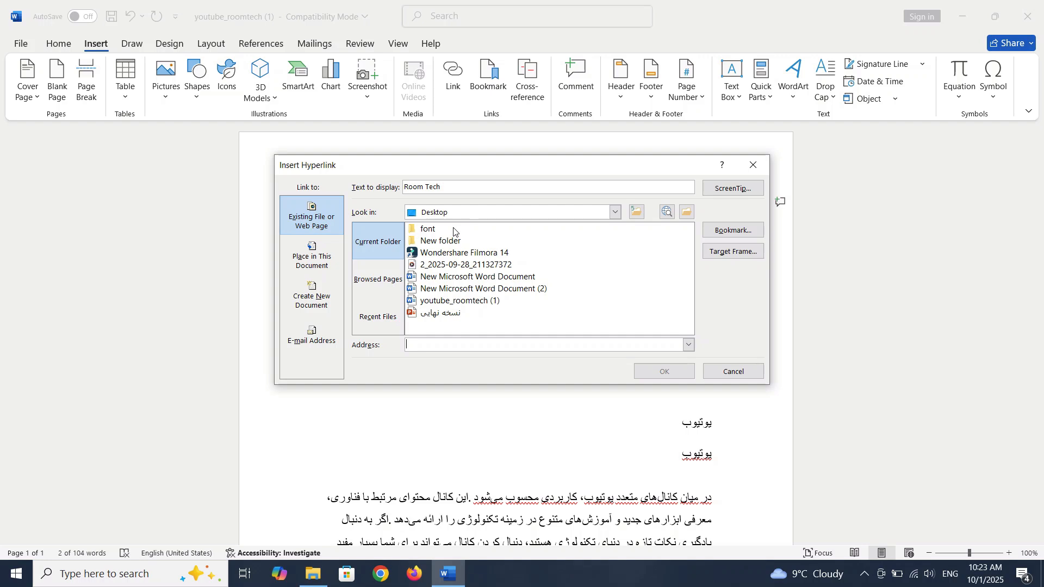
pyautogui.click(428, 229)
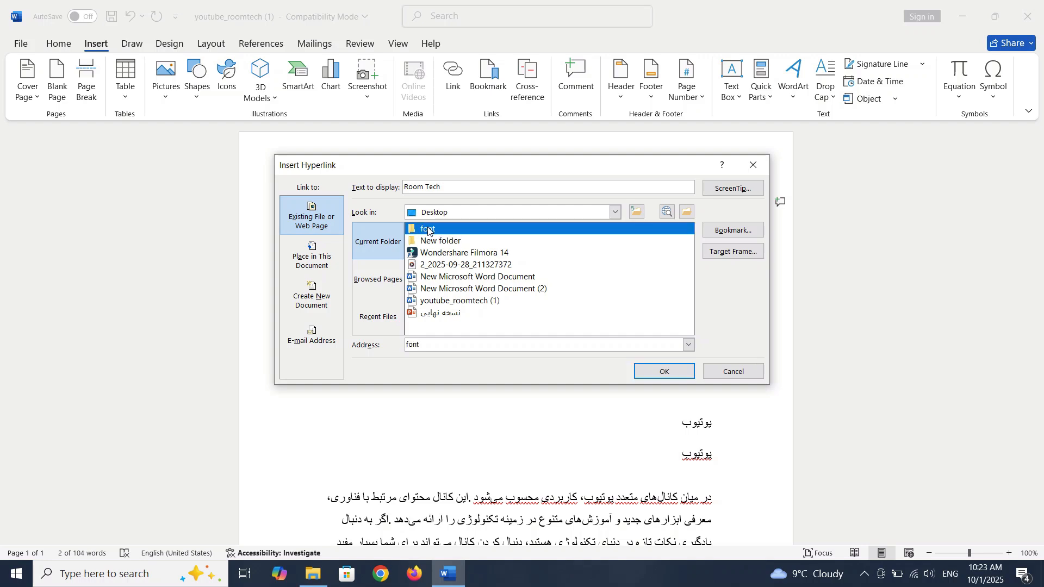
pyautogui.click(657, 373)
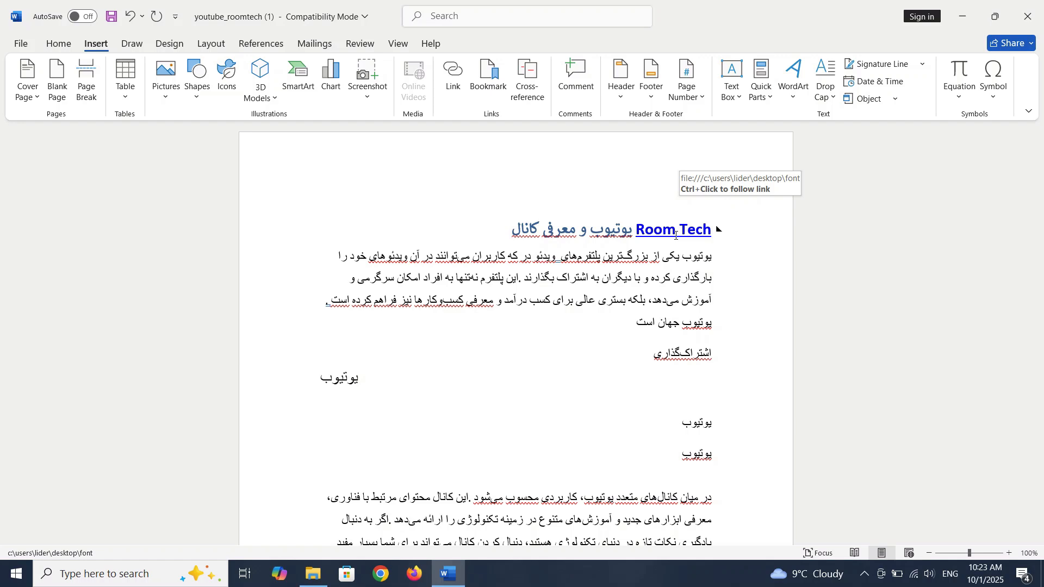
# Follow the "Room Tech" link to its folder, allowing the location to open, and close the folder window.
pyautogui.tripleClick(676, 239)
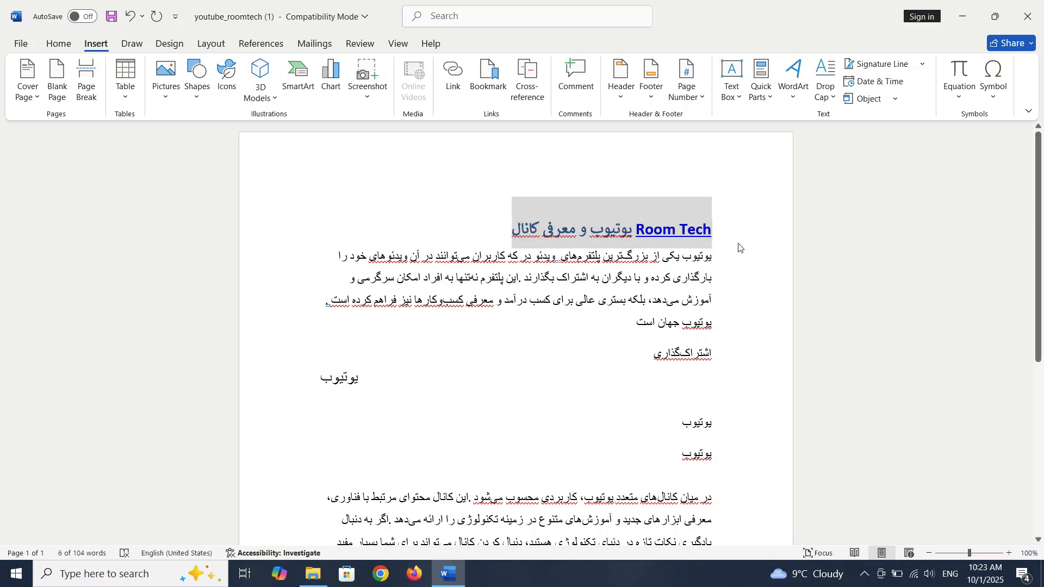
pyautogui.click(673, 235)
pyautogui.keyDown('ctrl'); pyautogui.click(673, 233); pyautogui.keyUp('ctrl')
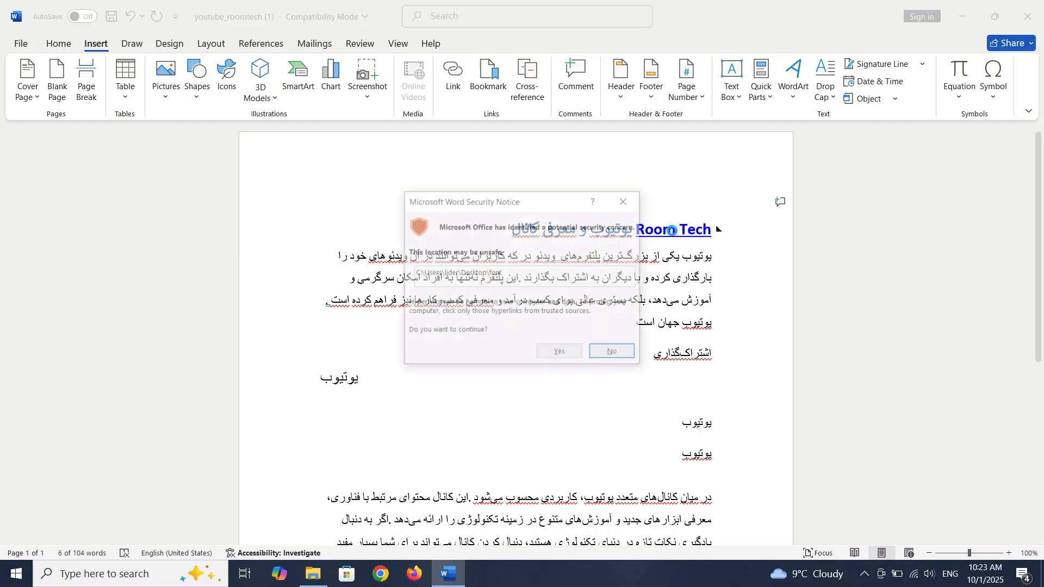
pyautogui.click(549, 353)
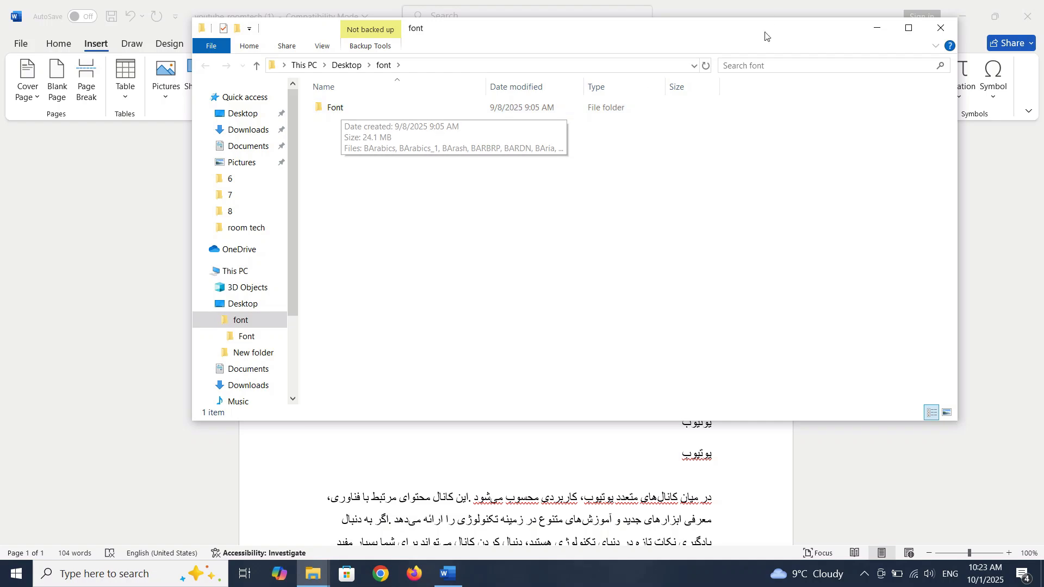
pyautogui.click(940, 28)
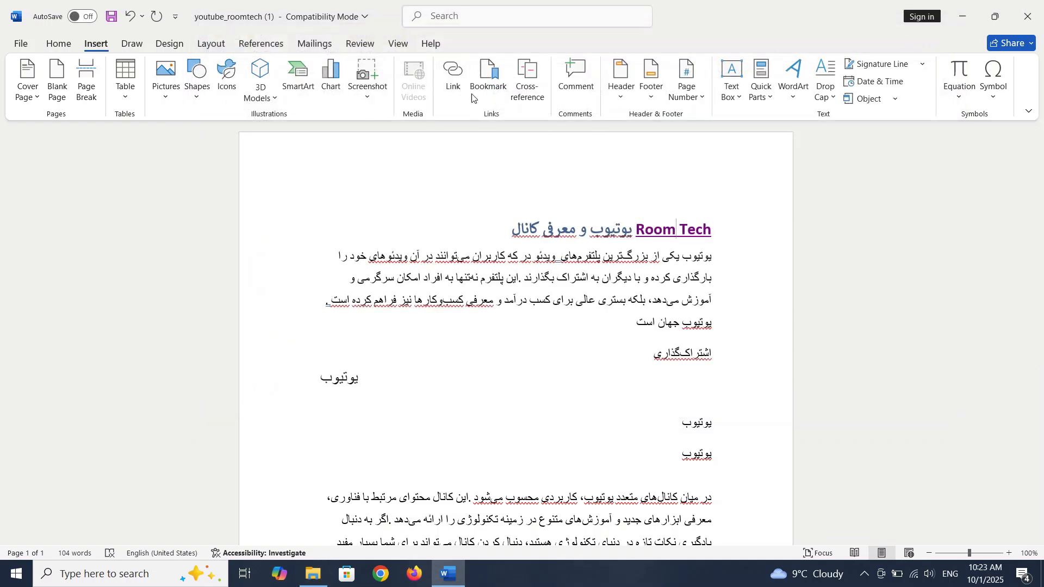
pyautogui.moveTo(652, 354); pyautogui.dragTo(708, 352)
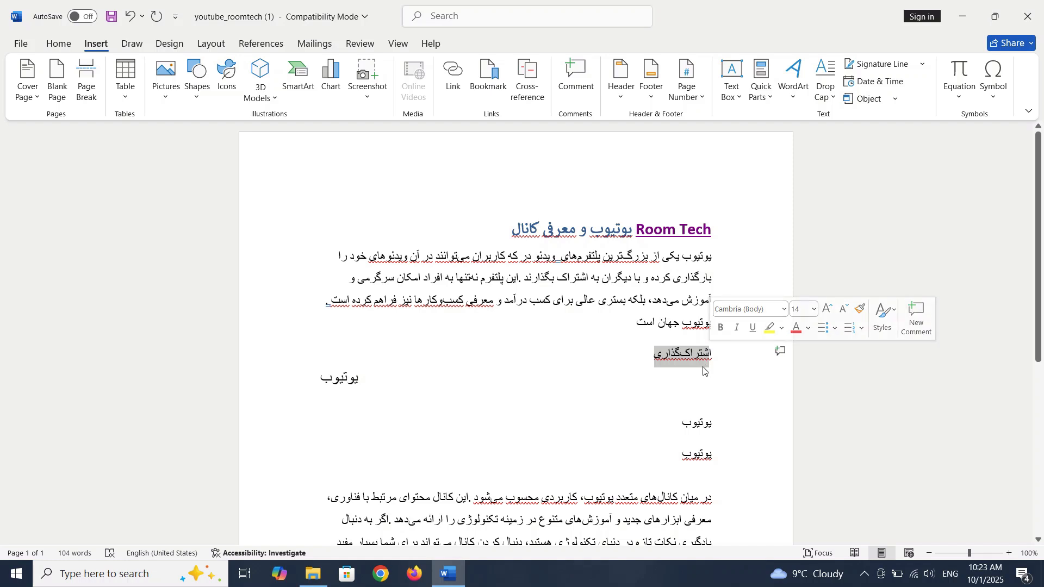
pyautogui.click(452, 82)
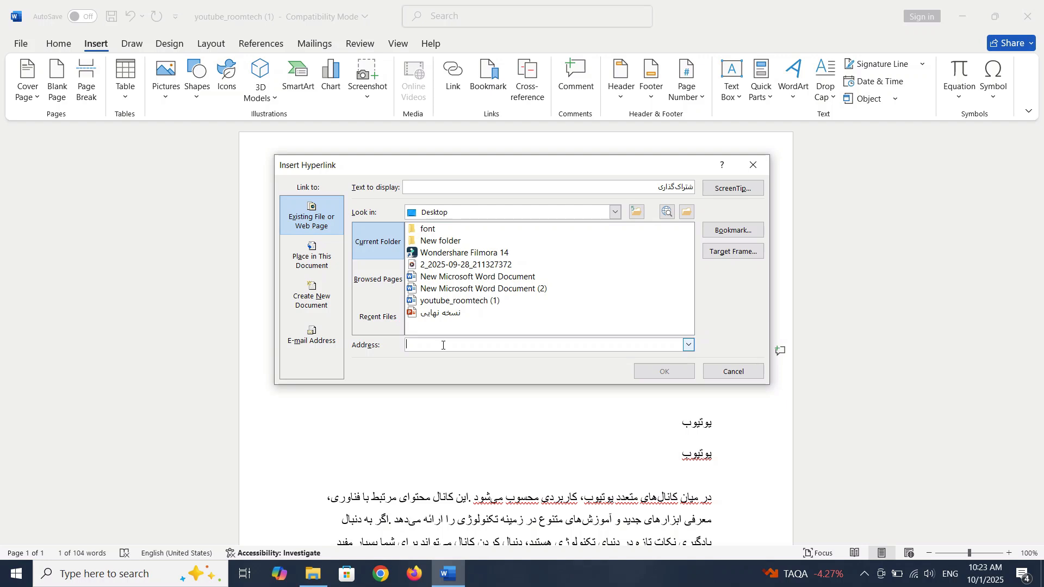
pyautogui.click(741, 377)
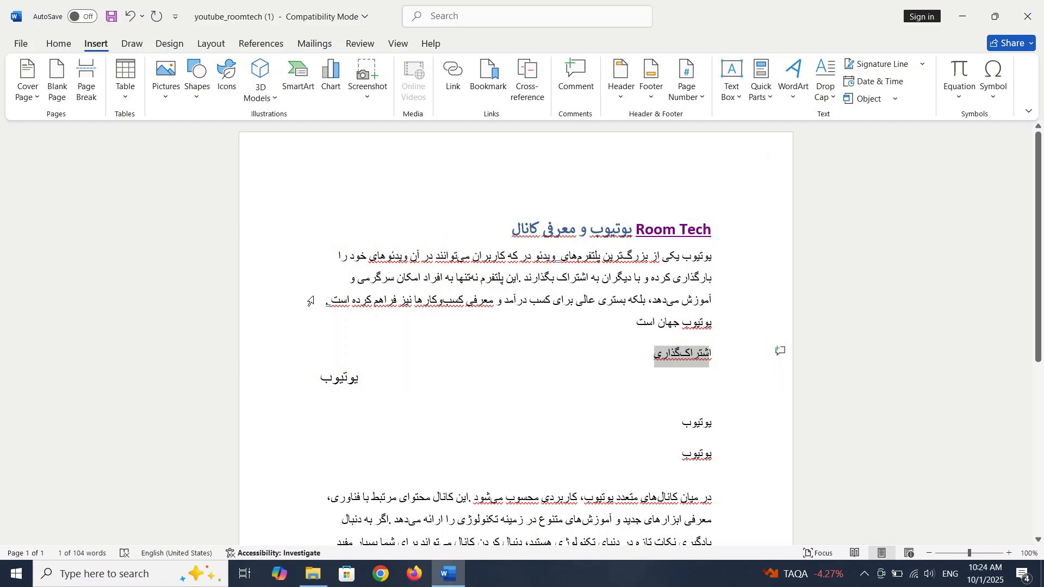
pyautogui.click(438, 377)
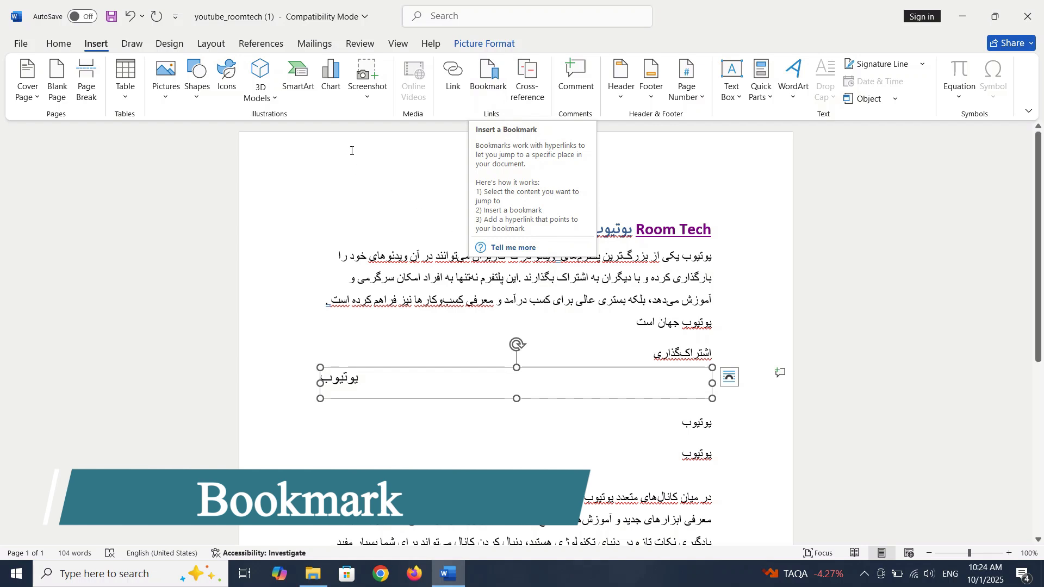
pyautogui.click(346, 167)
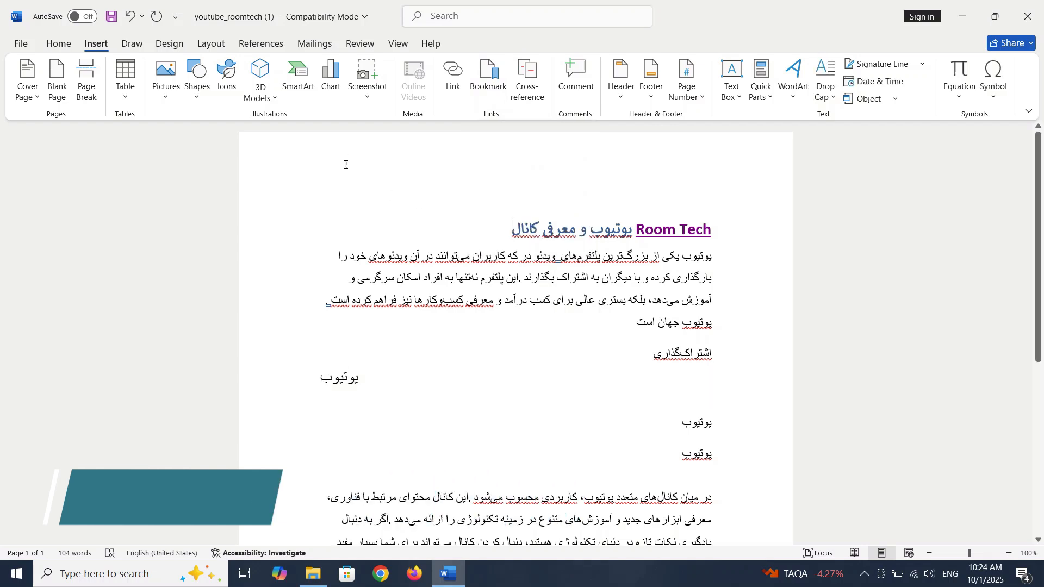
pyautogui.click(57, 50)
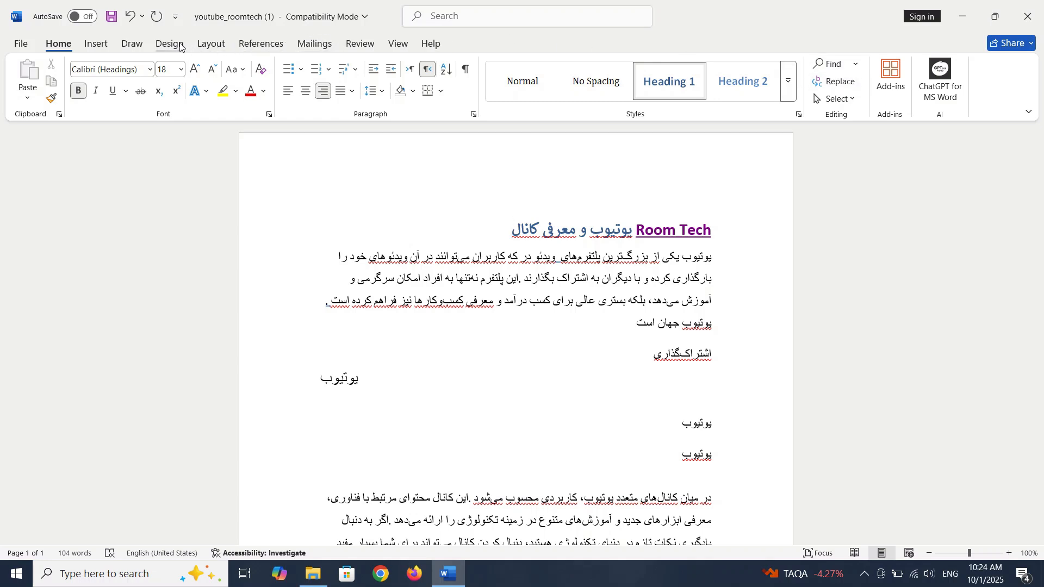
pyautogui.click(92, 44)
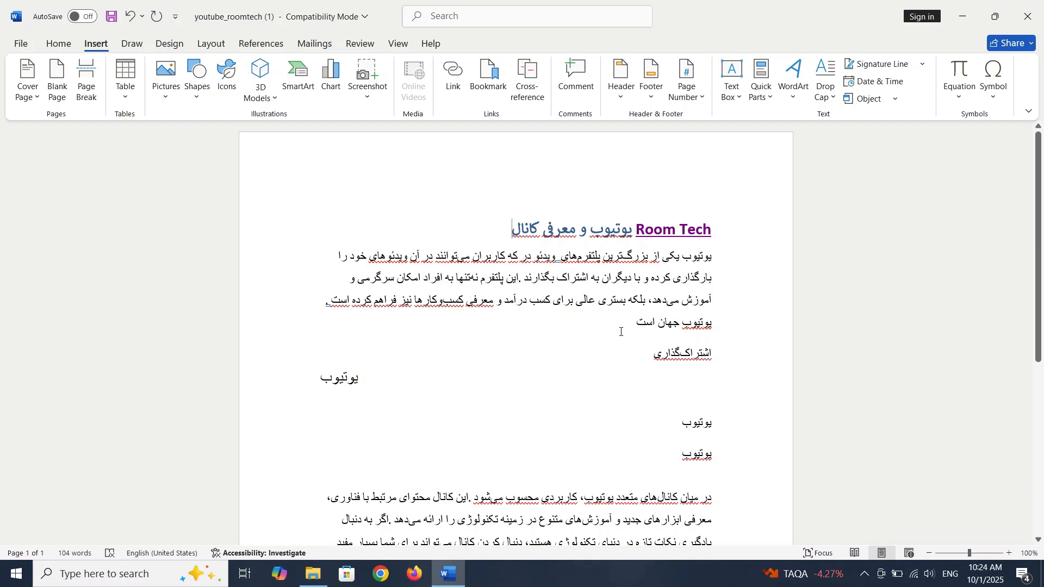
# Add a bookmark named "کانل" to the first body paragraph below the heading.
pyautogui.moveTo(620, 332); pyautogui.dragTo(717, 251)
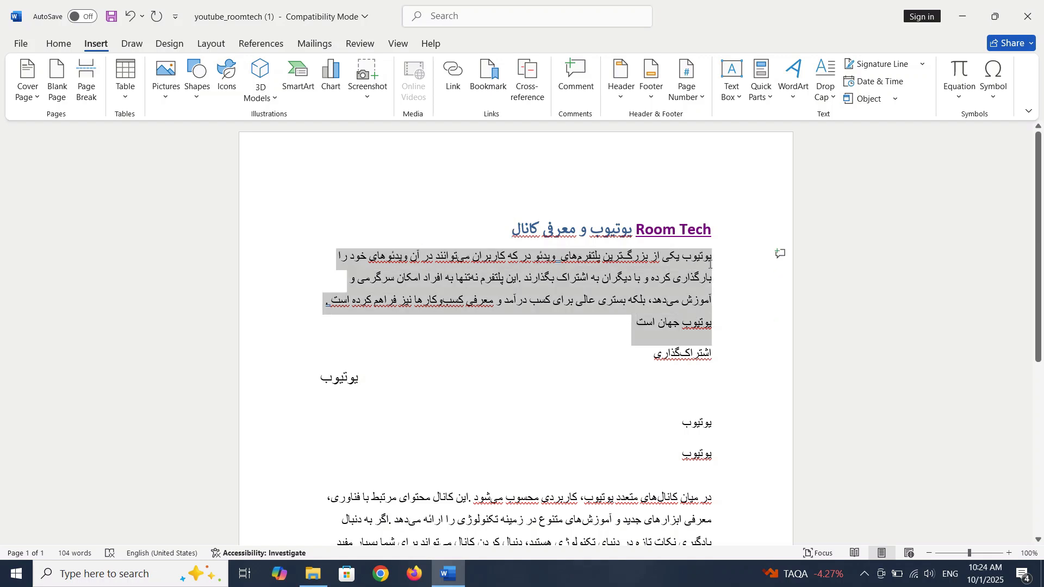
pyautogui.click(489, 81)
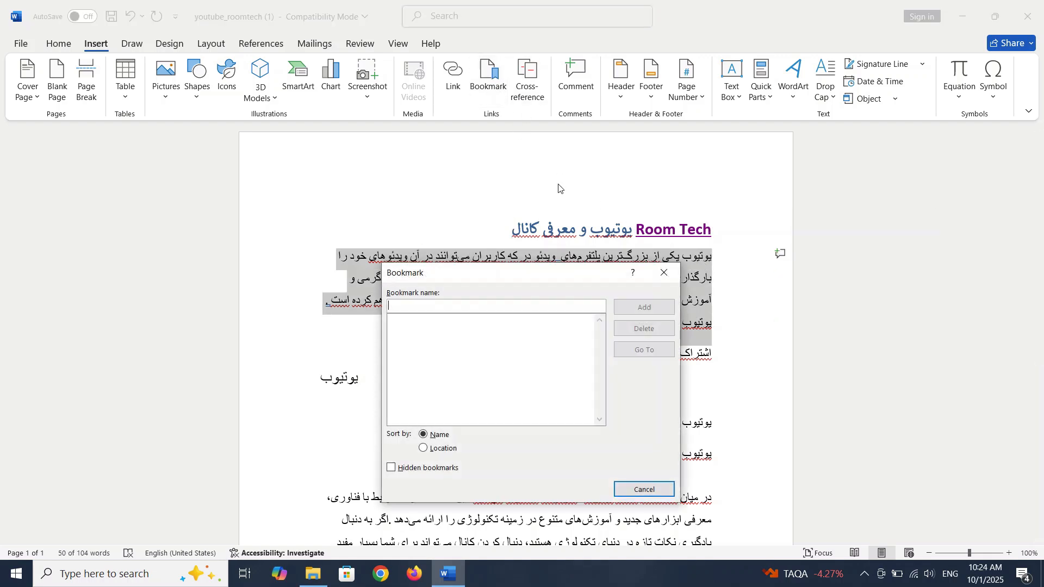
pyautogui.click(454, 304)
pyautogui.press('BackSpace')
pyautogui.press('BackSpace')
pyautogui.hotkey('alt', 'shift')
pyautogui.write('کانال')
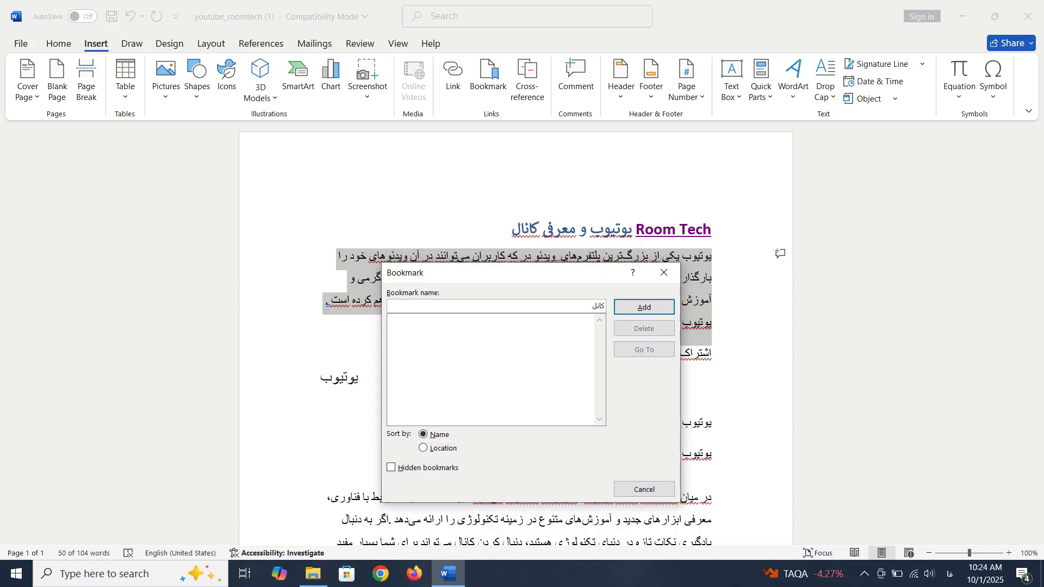
pyautogui.click(644, 306)
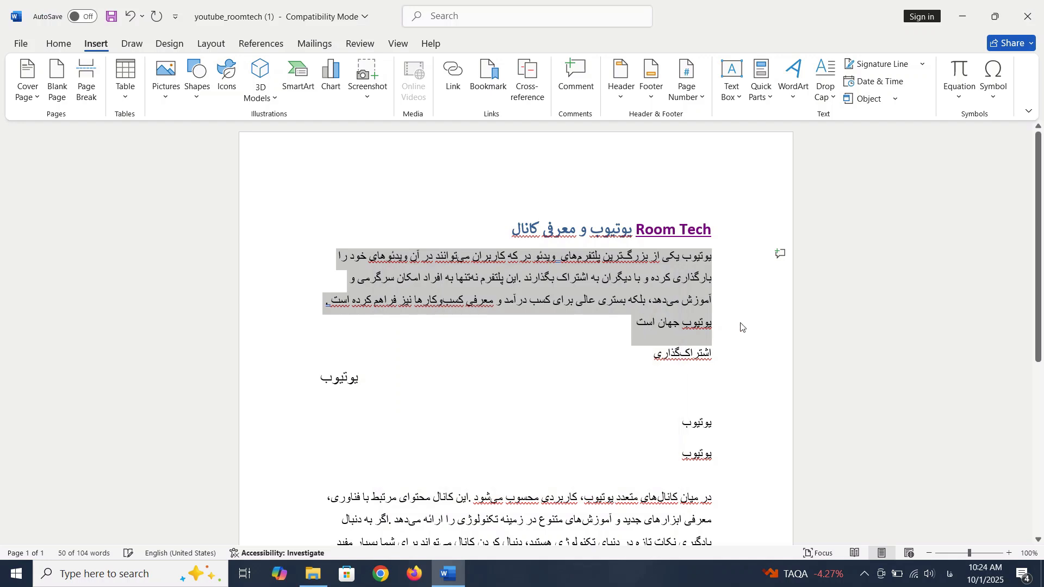
pyautogui.click(587, 372)
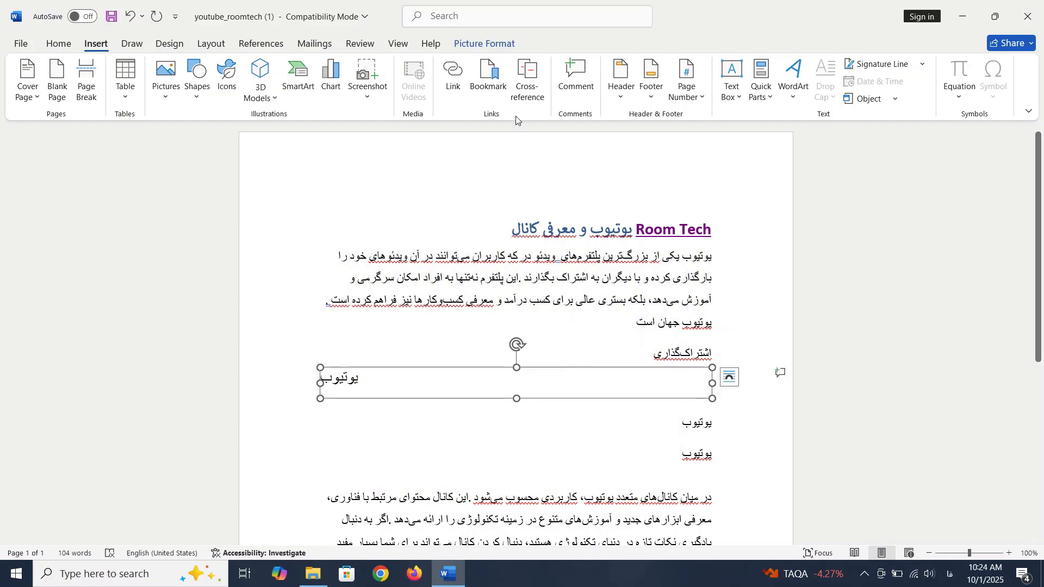
# Go to the bookmark "کانل" to locate its paragraph, close the bookmark dialog and deselect the text.
pyautogui.click(488, 76)
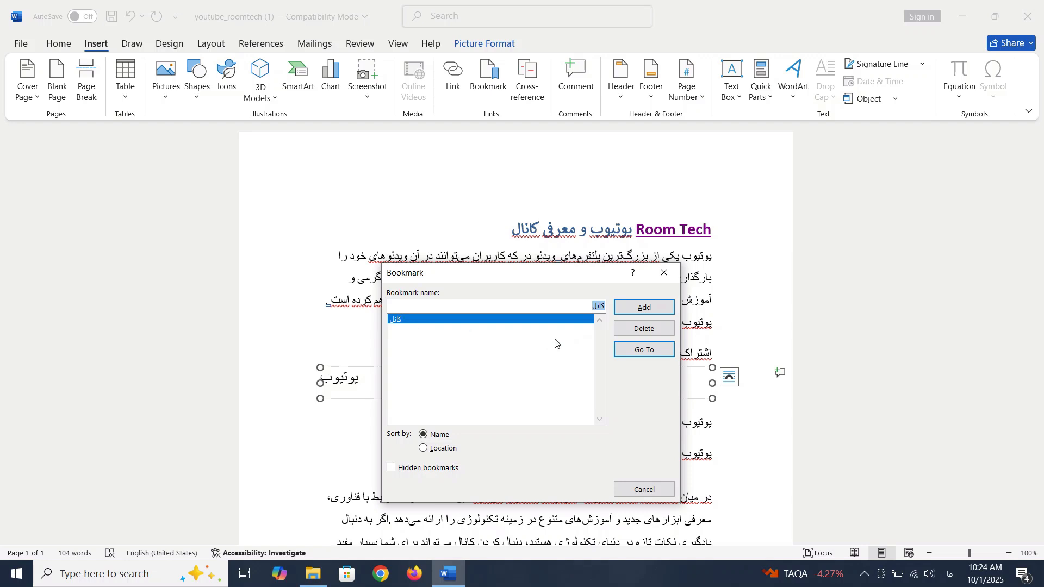
pyautogui.click(638, 350)
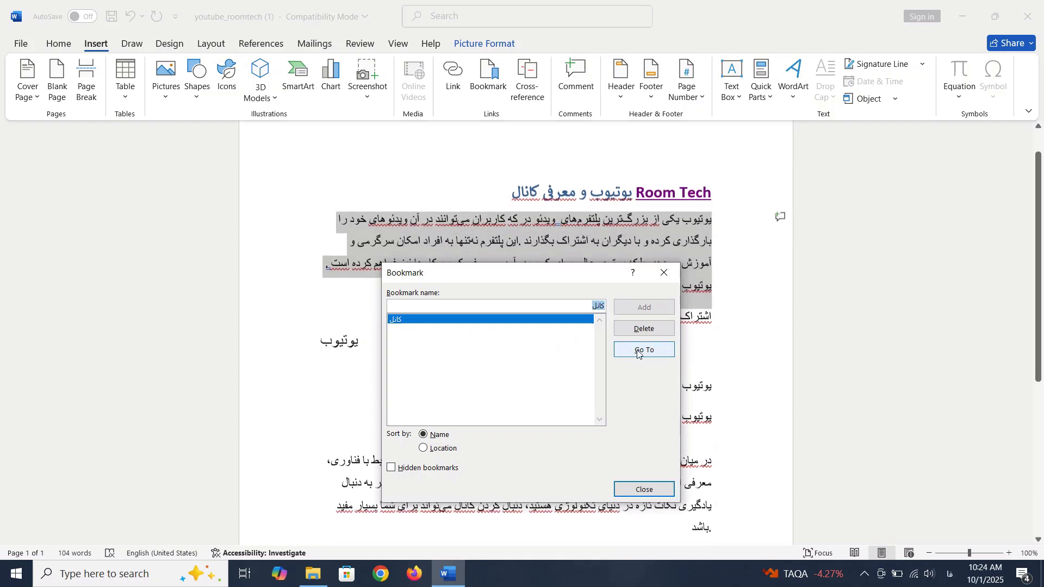
pyautogui.click(668, 274)
pyautogui.click(571, 296)
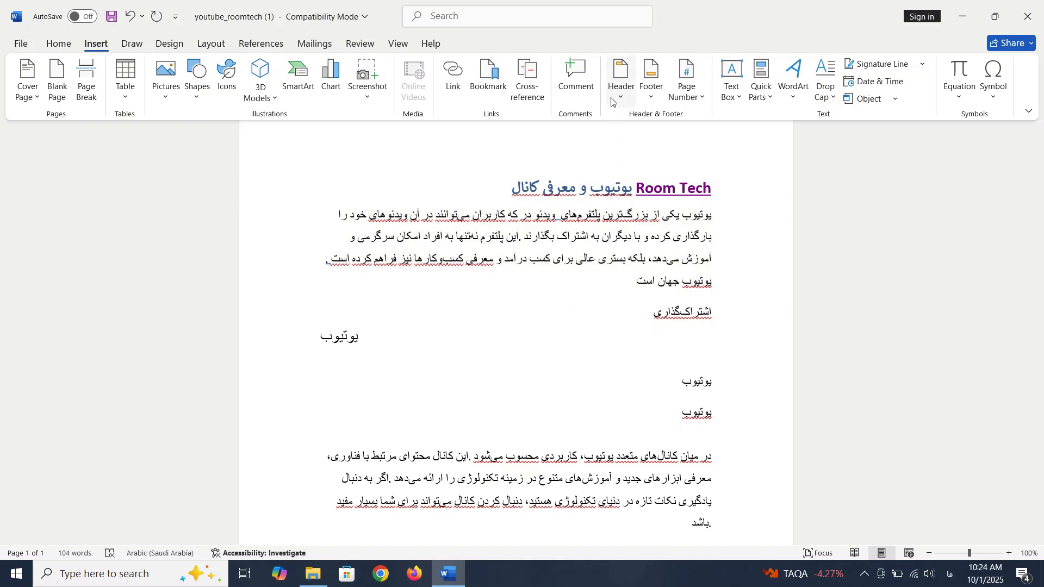
# Insert a comment at the end of the first body paragraph, add an empty reply, and write "سلام" in the main comment.
pyautogui.click(583, 95)
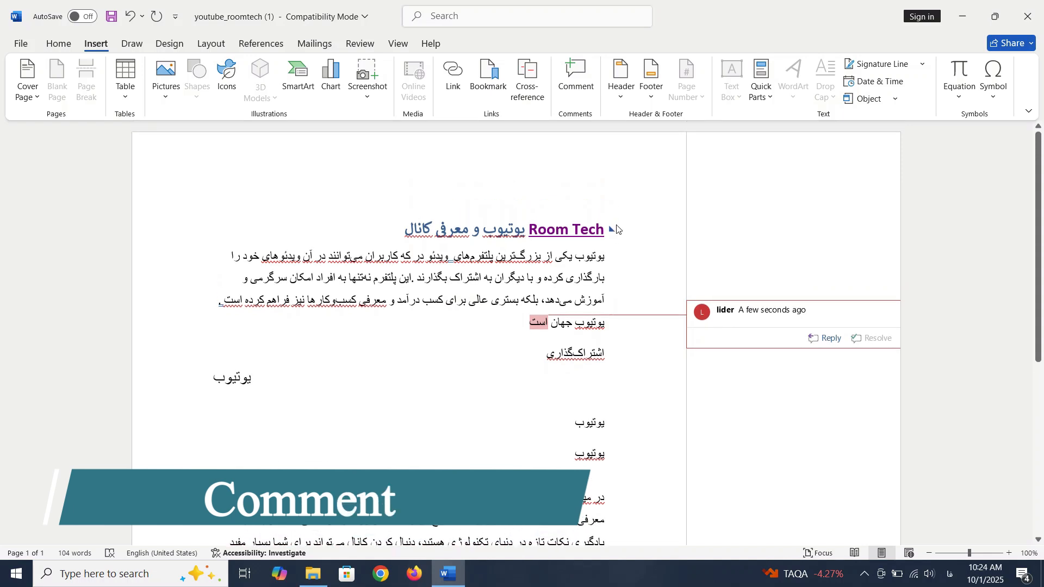
pyautogui.click(498, 323)
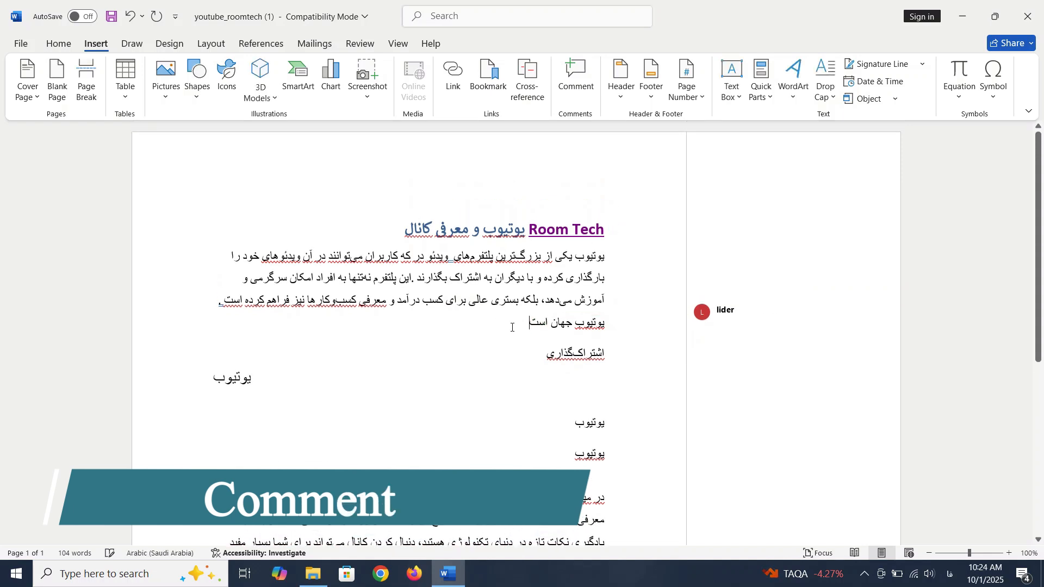
pyautogui.moveTo(512, 327)
pyautogui.mouseDown()
pyautogui.moveTo(592, 301)
pyautogui.moveTo(603, 255)
pyautogui.mouseUp()
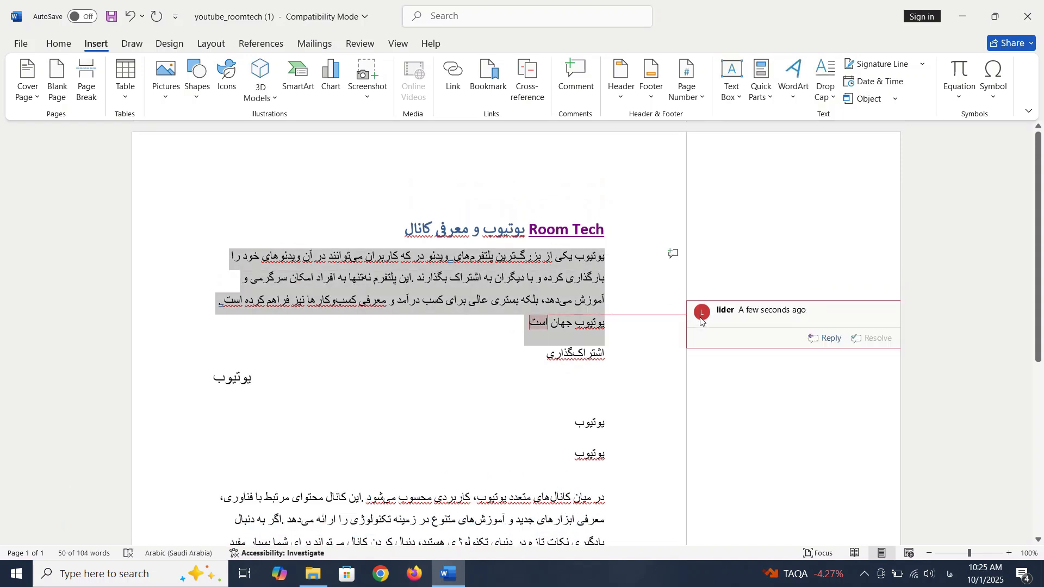
pyautogui.click(789, 320)
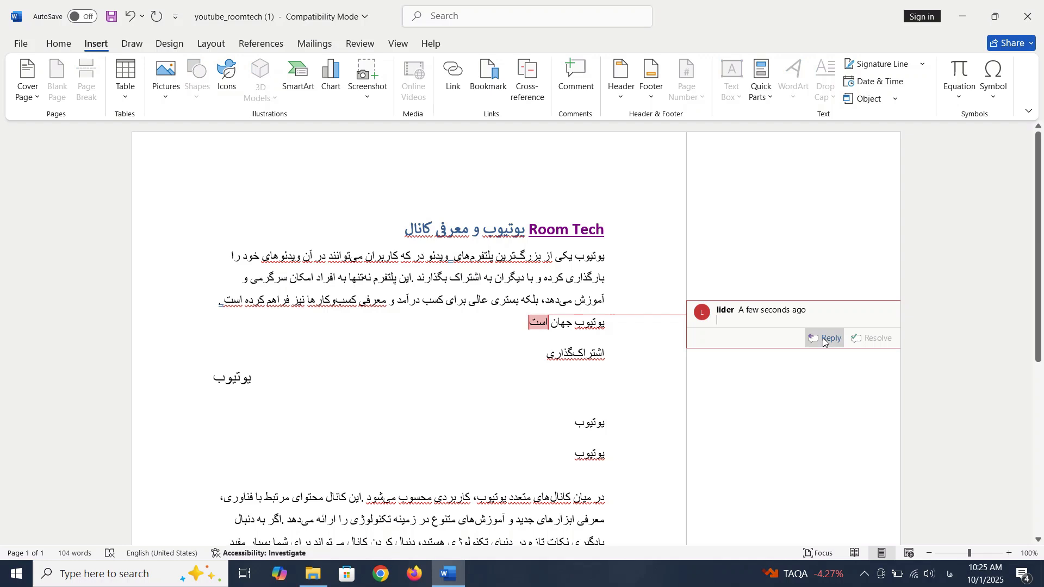
pyautogui.click(821, 339)
pyautogui.click(805, 315)
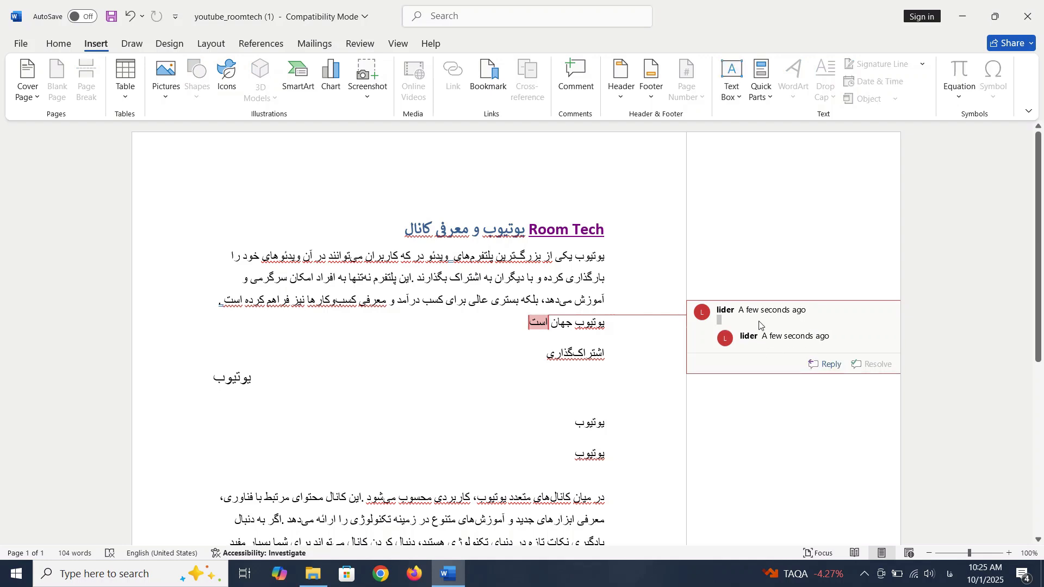
pyautogui.write('سلام')
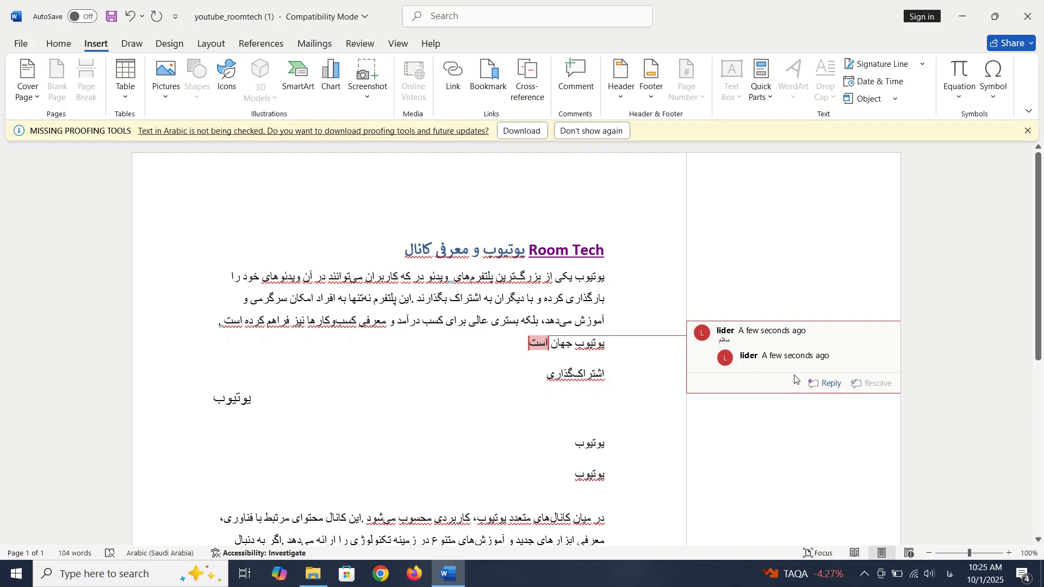
# Delete the comment with its reply and select the first word of the first body paragraph.
pyautogui.rightClick(723, 350)
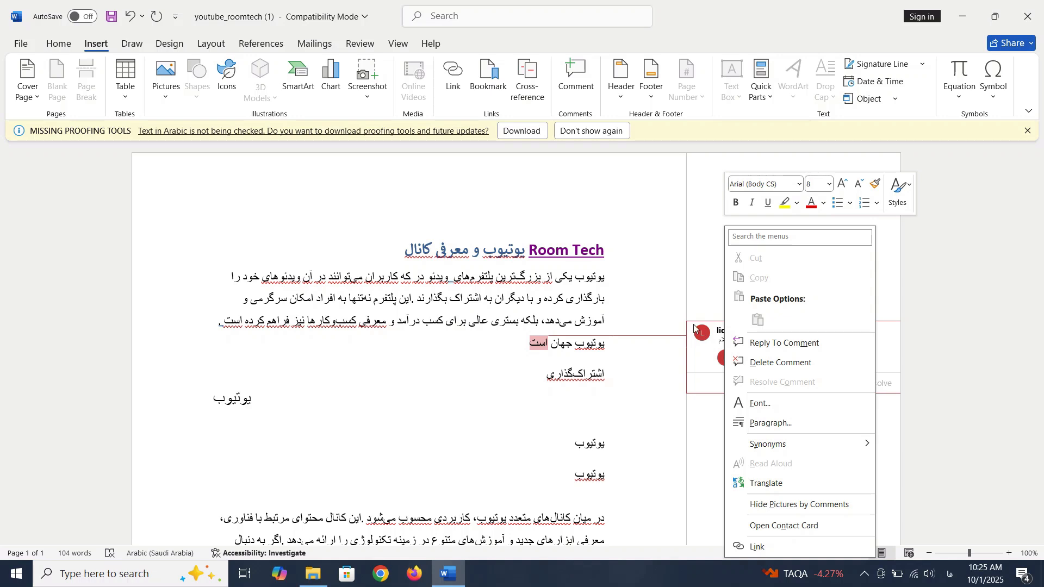
pyautogui.click(758, 362)
pyautogui.doubleClick(604, 278)
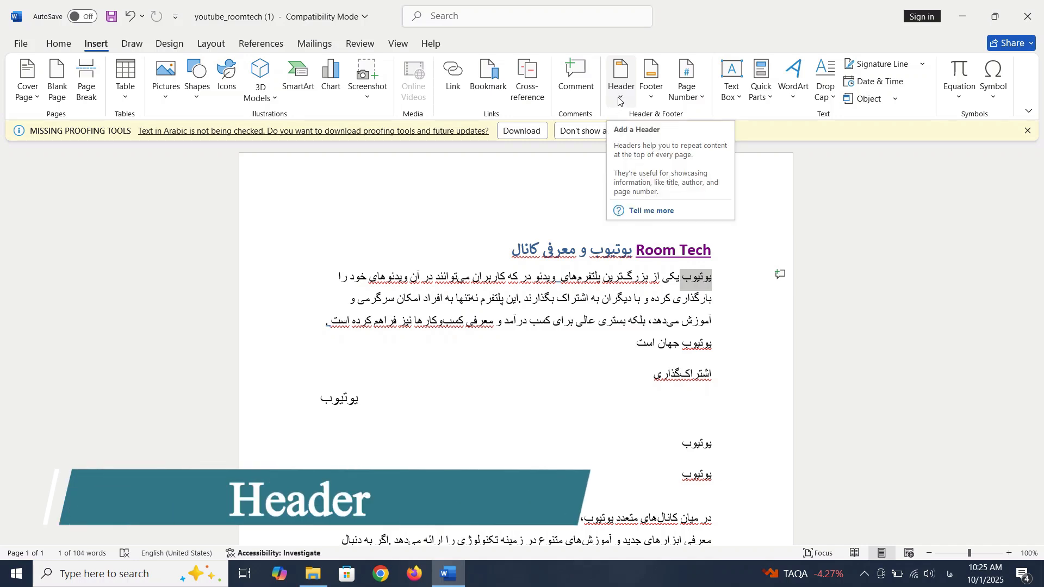
# Insert the built-in Blank header and replace its placeholder text with "روم تک".
pyautogui.doubleClick(396, 175)
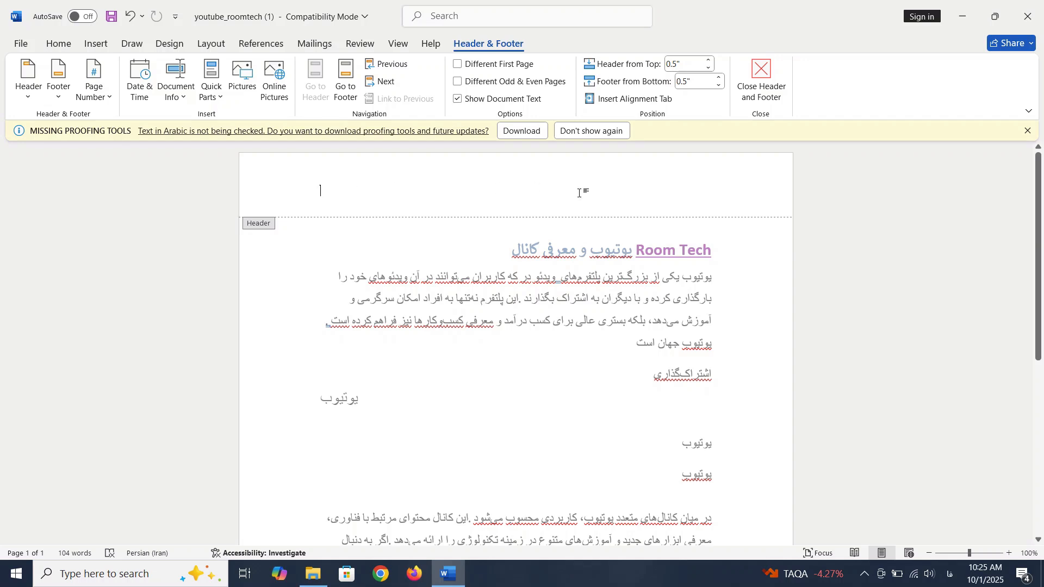
pyautogui.click(95, 44)
pyautogui.click(609, 95)
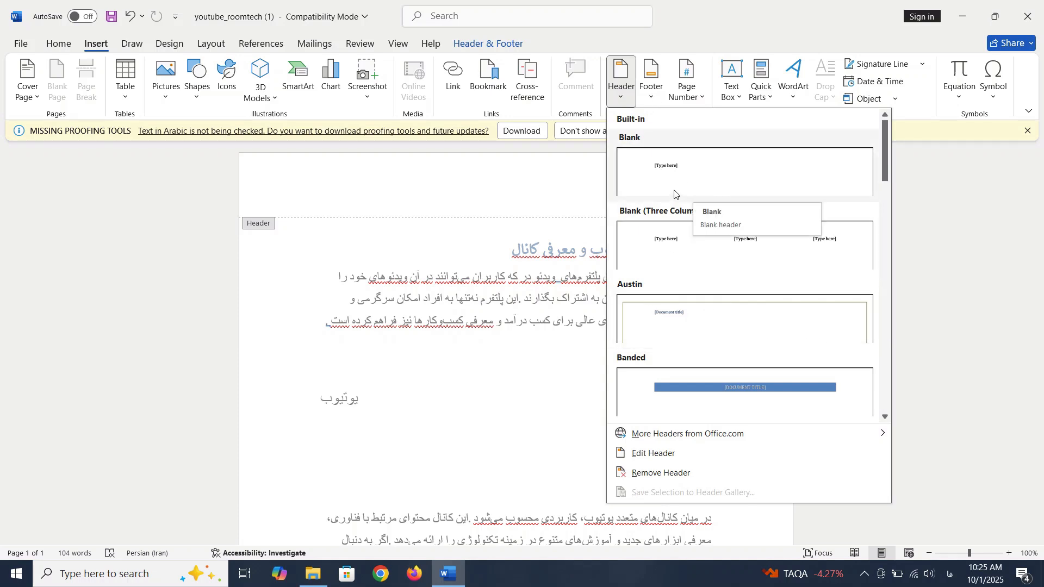
pyautogui.click(686, 184)
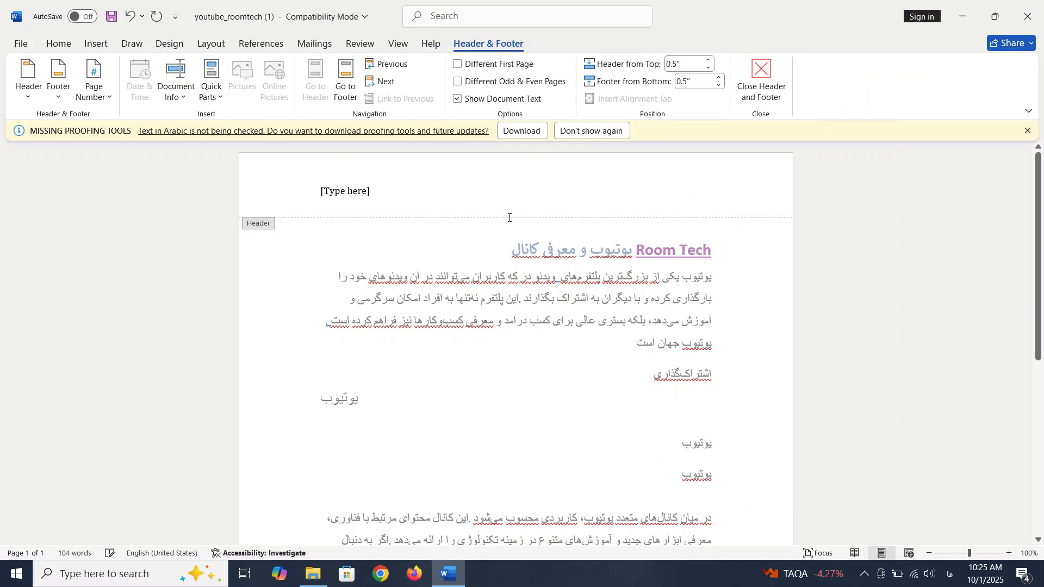
pyautogui.click(327, 194)
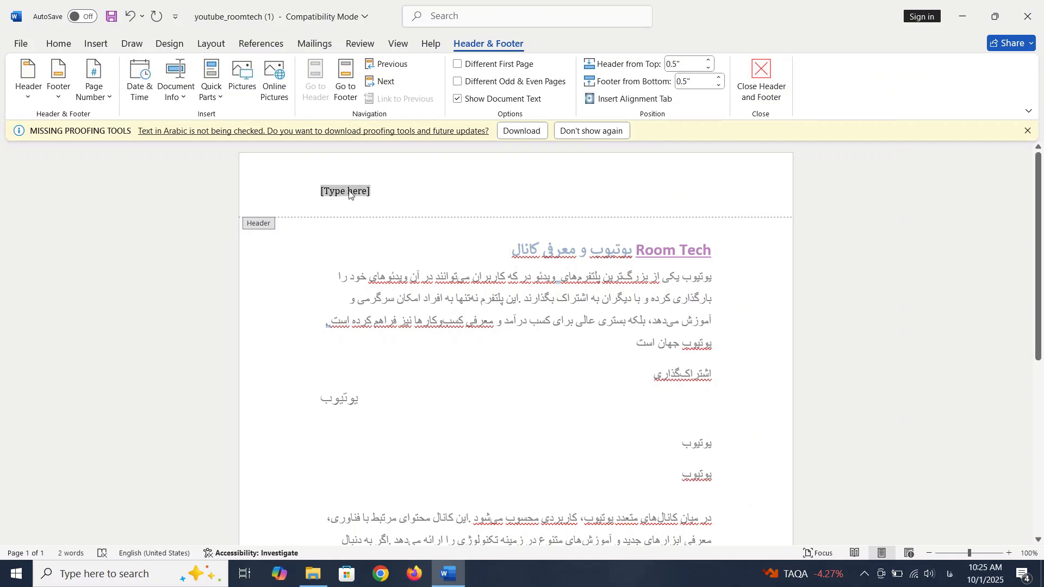
pyautogui.press('BackSpace')
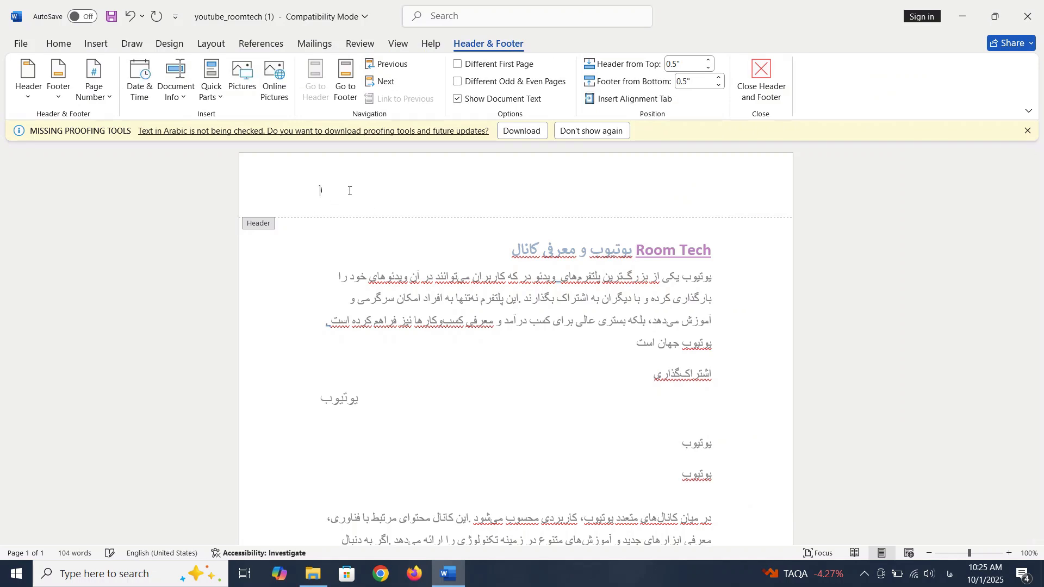
pyautogui.write('روم تک')
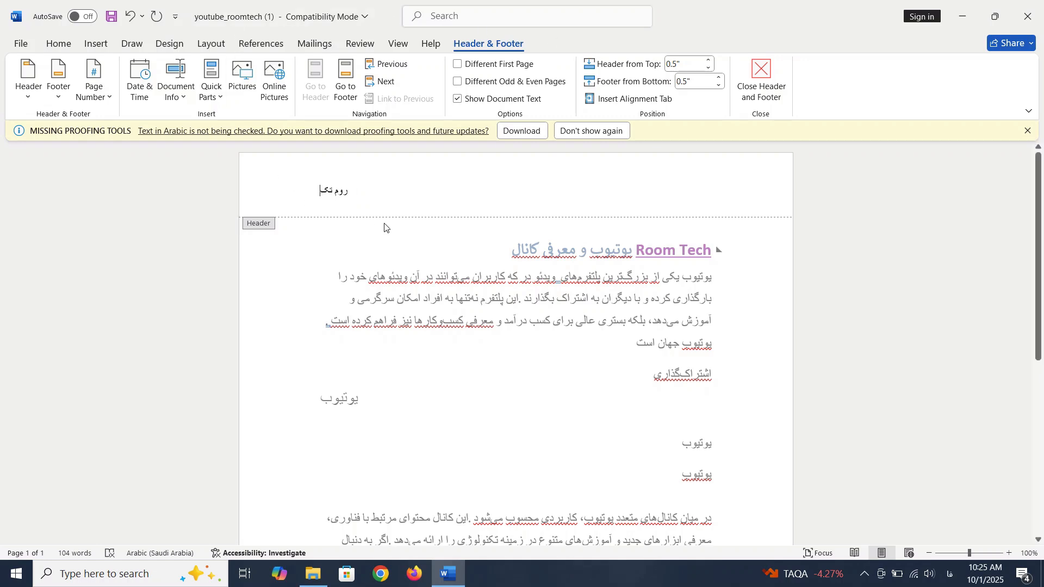
# Replace the header with the built-in Blank (Three Columns) design and select its first placeholder.
pyautogui.click(95, 43)
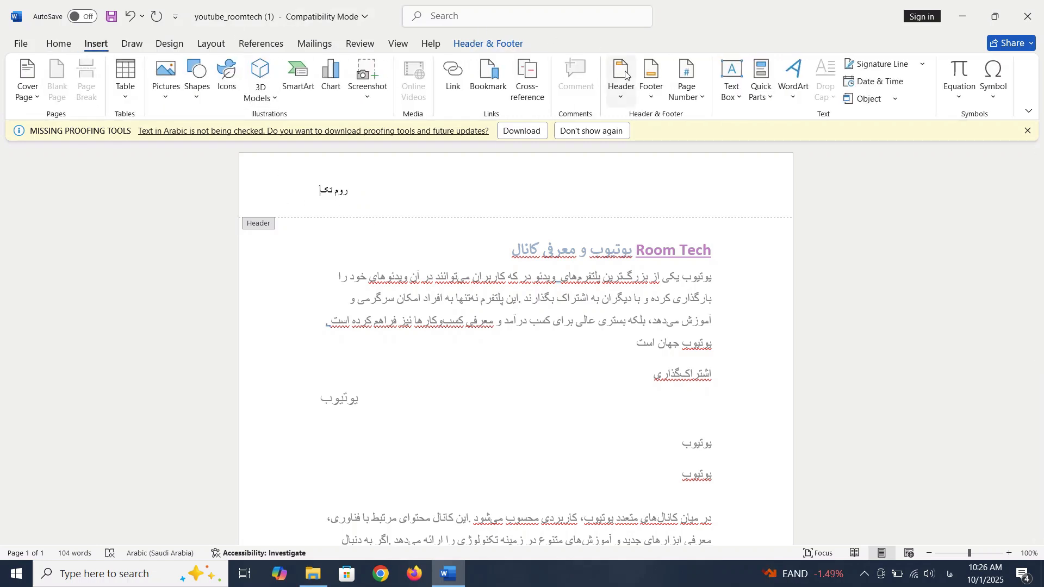
pyautogui.click(620, 81)
pyautogui.click(736, 249)
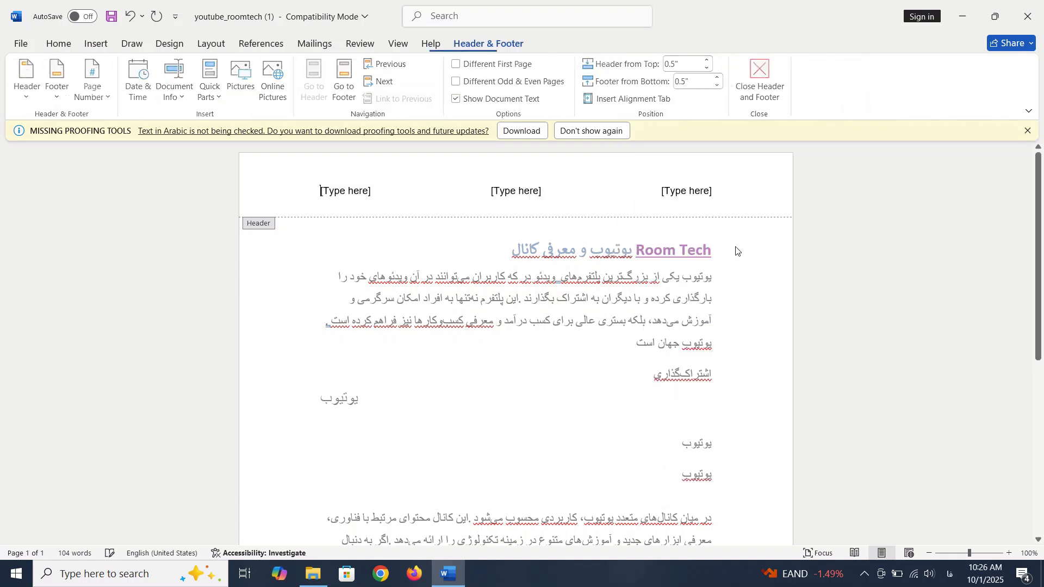
pyautogui.click(521, 193)
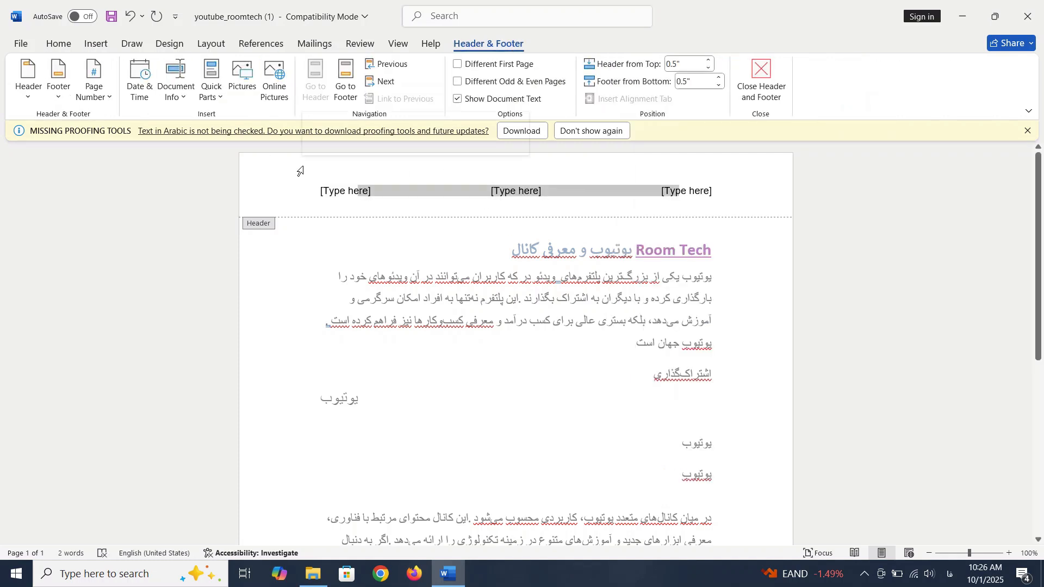
pyautogui.click(345, 190)
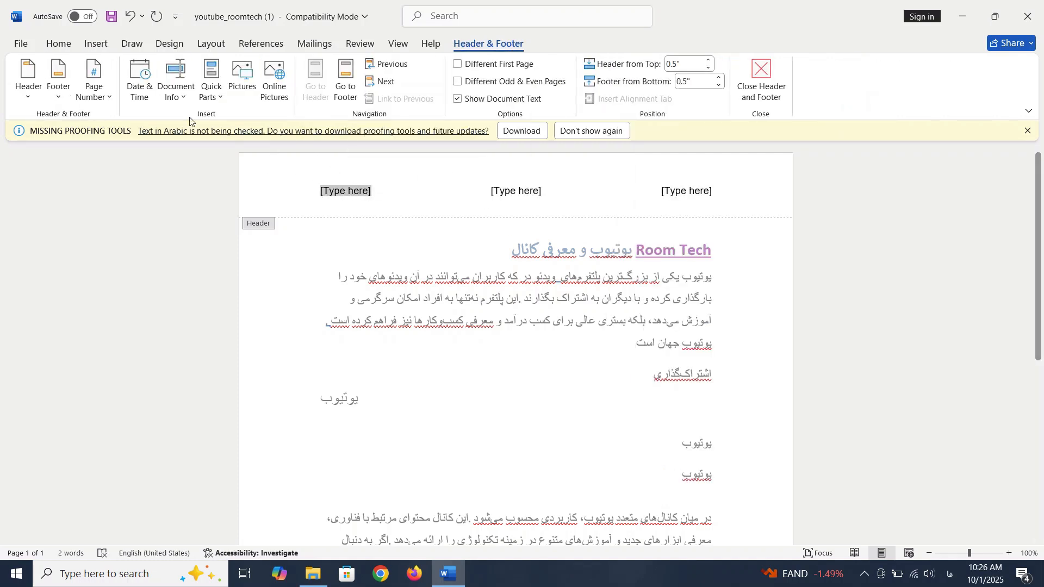
# Draw a text box about 1.85" wide and 0.28" high above the header's middle placeholder and enter "بایل" in it.
pyautogui.click(95, 44)
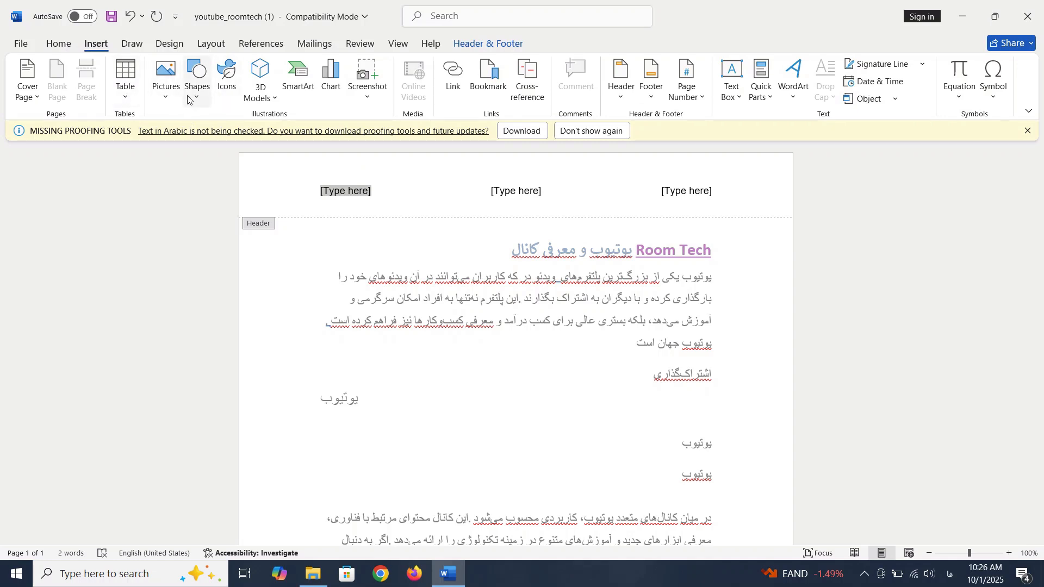
pyautogui.click(204, 101)
pyautogui.click(288, 162)
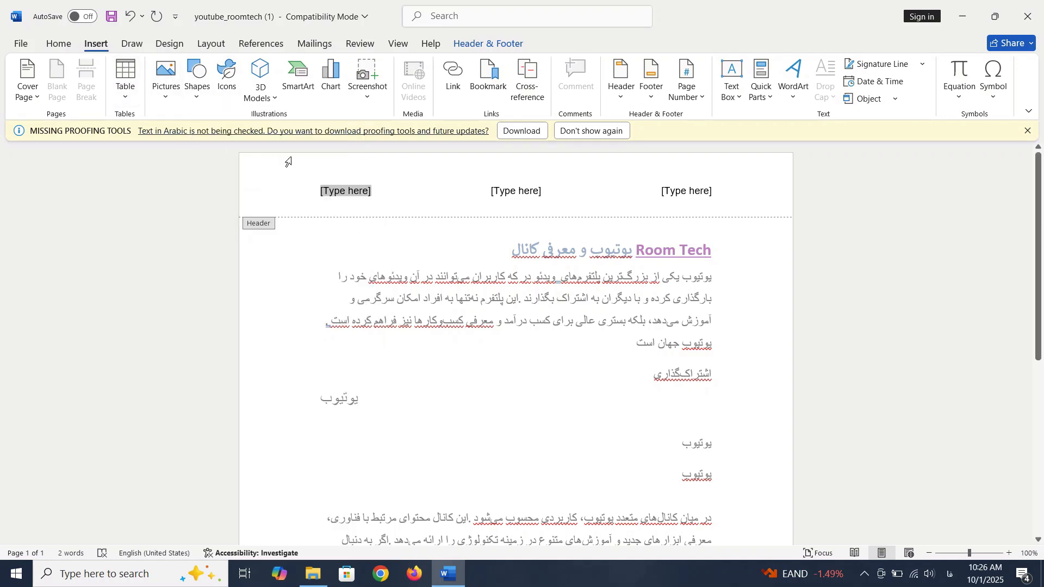
pyautogui.moveTo(401, 176); pyautogui.dragTo(455, 195)
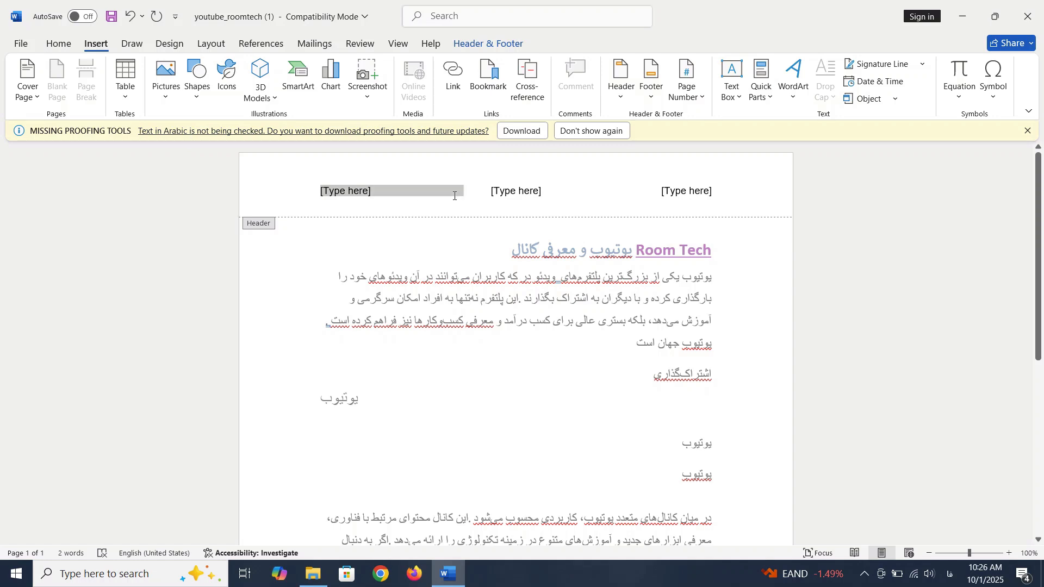
pyautogui.click(207, 96)
pyautogui.click(187, 137)
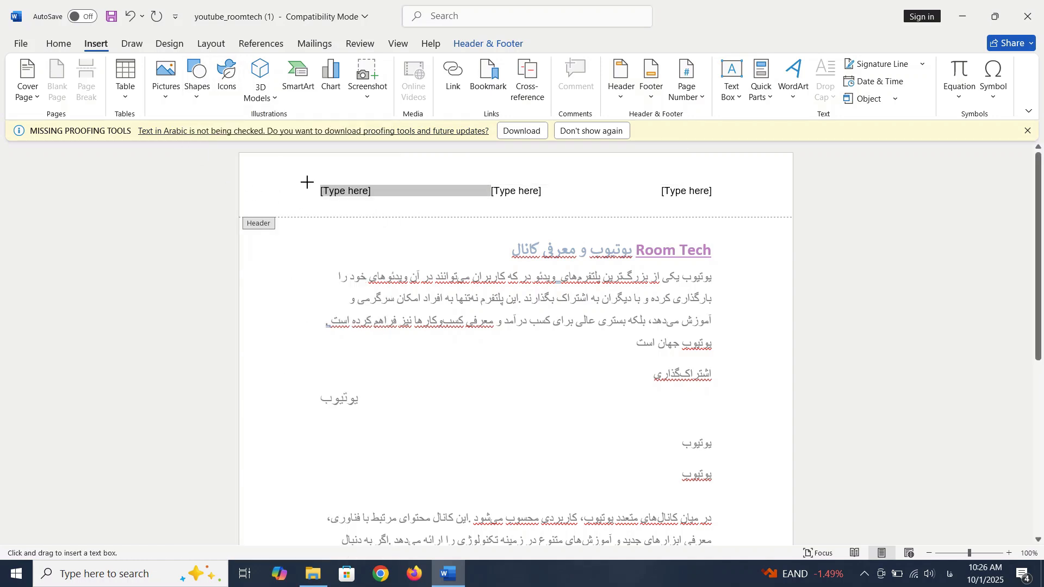
pyautogui.moveTo(283, 166); pyautogui.dragTo(542, 169)
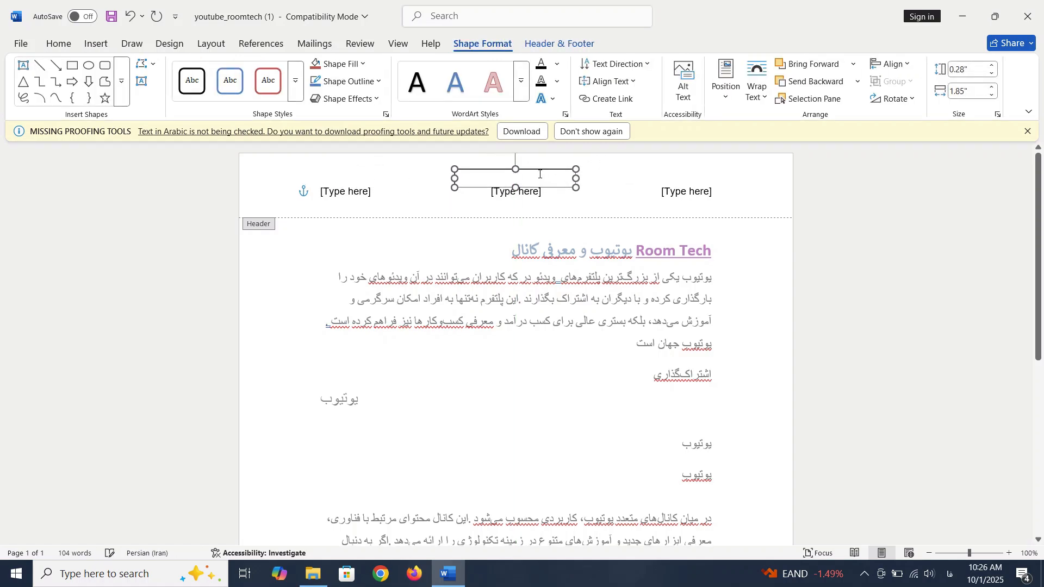
pyautogui.write('بایل')
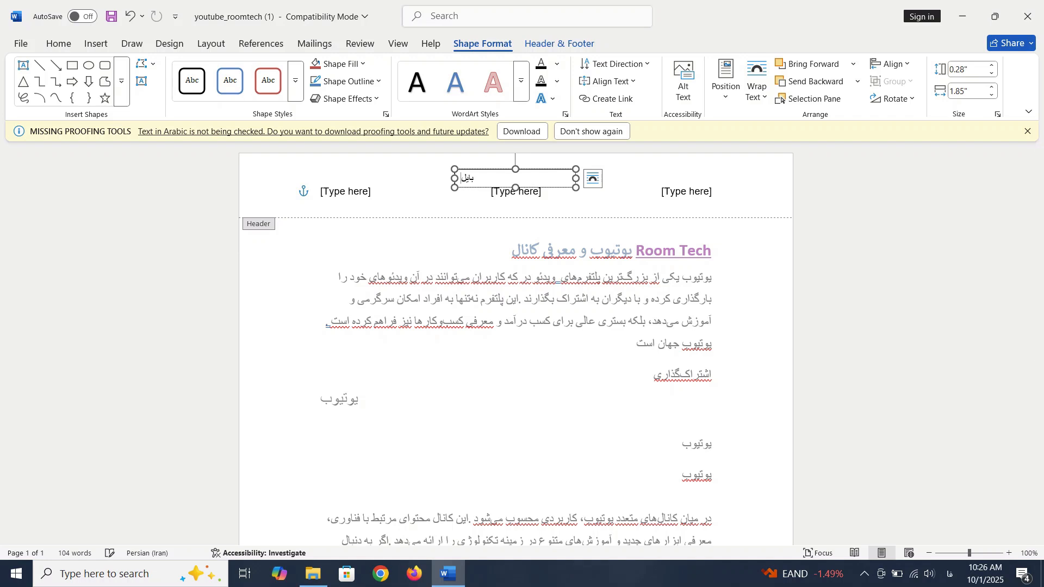
# Erase the text box's text and delete the text box from the header.
pyautogui.press('BackSpace')
pyautogui.press('BackSpace')
pyautogui.press('BackSpace')
pyautogui.click(569, 170)
pyautogui.press('Delete')
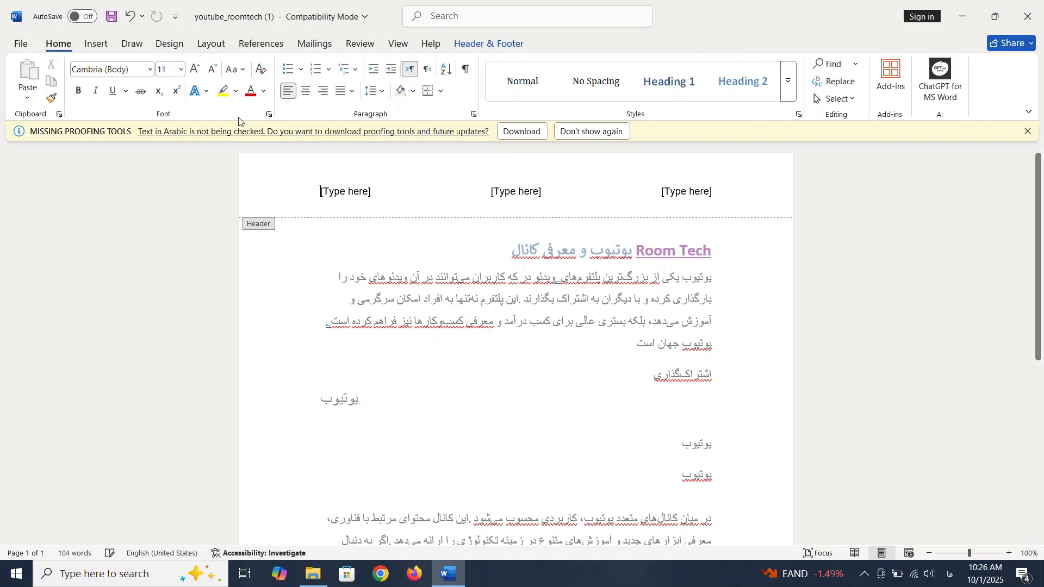
# Open the header for editing and toggle the Different First Page option on and back off.
pyautogui.click(96, 43)
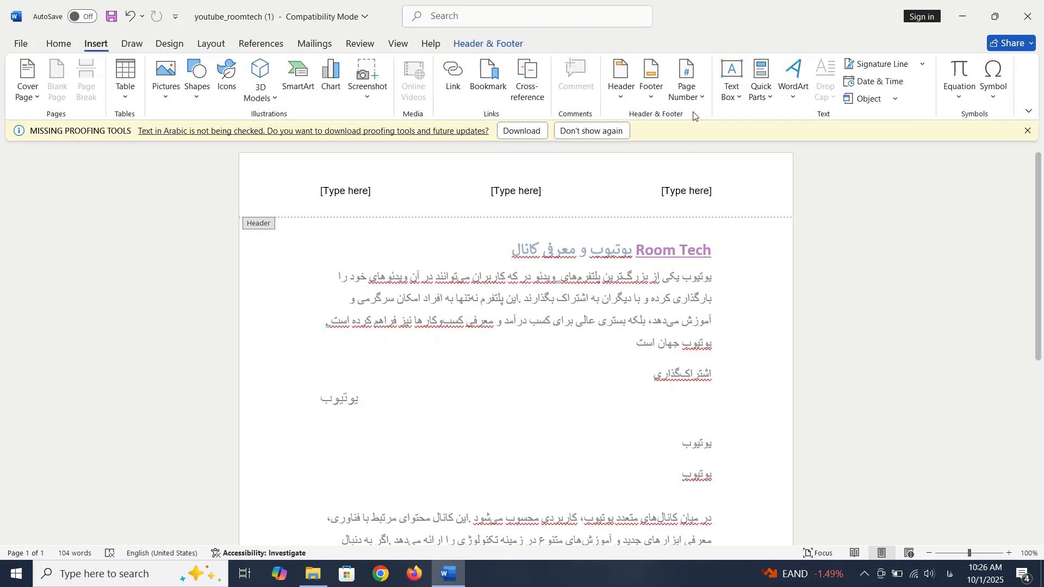
pyautogui.click(622, 79)
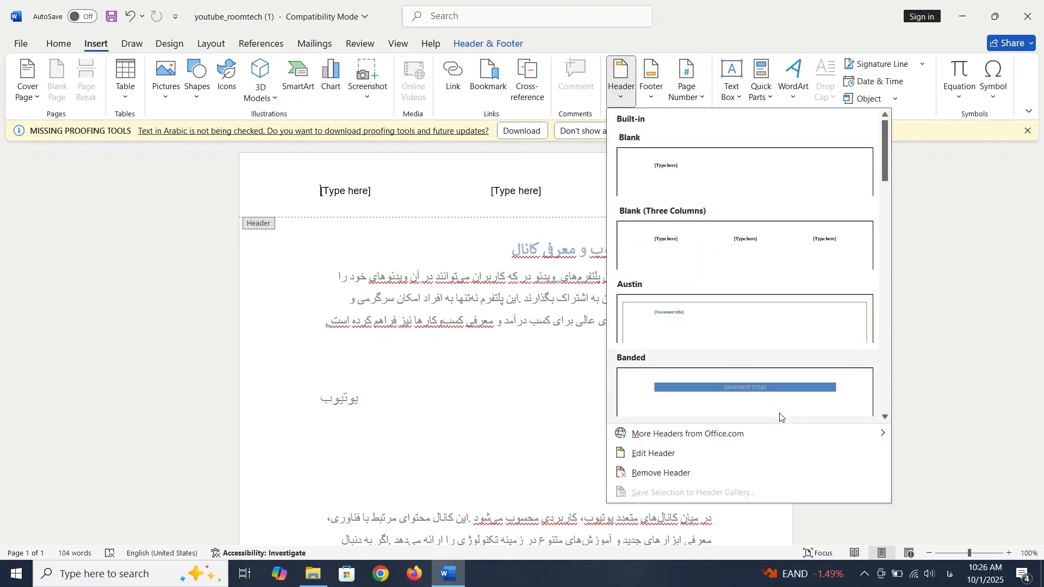
pyautogui.click(674, 455)
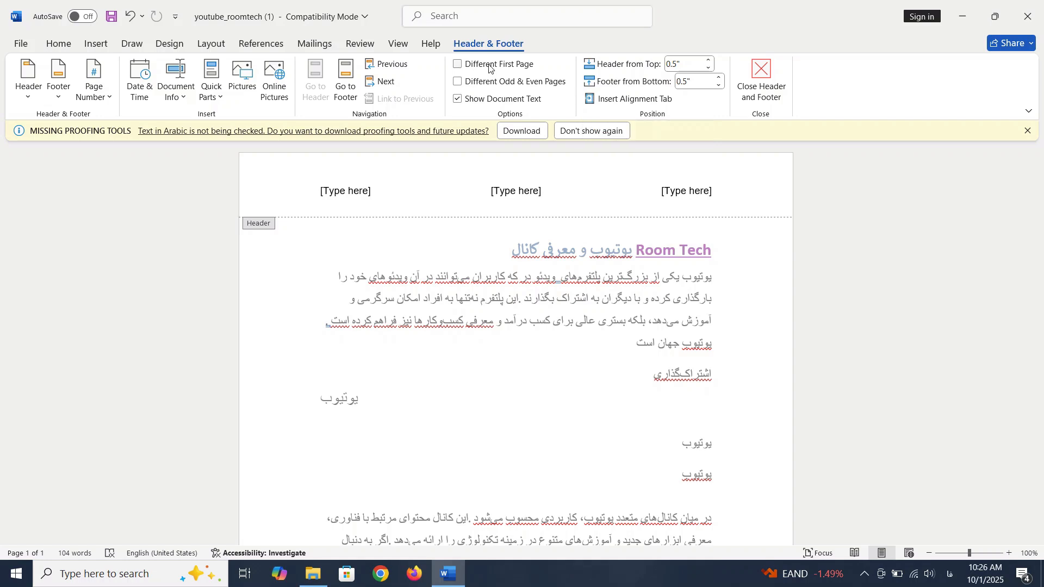
pyautogui.click(459, 67)
pyautogui.click(459, 68)
pyautogui.click(458, 65)
pyautogui.click(458, 65)
pyautogui.click(864, 576)
pyautogui.click(864, 577)
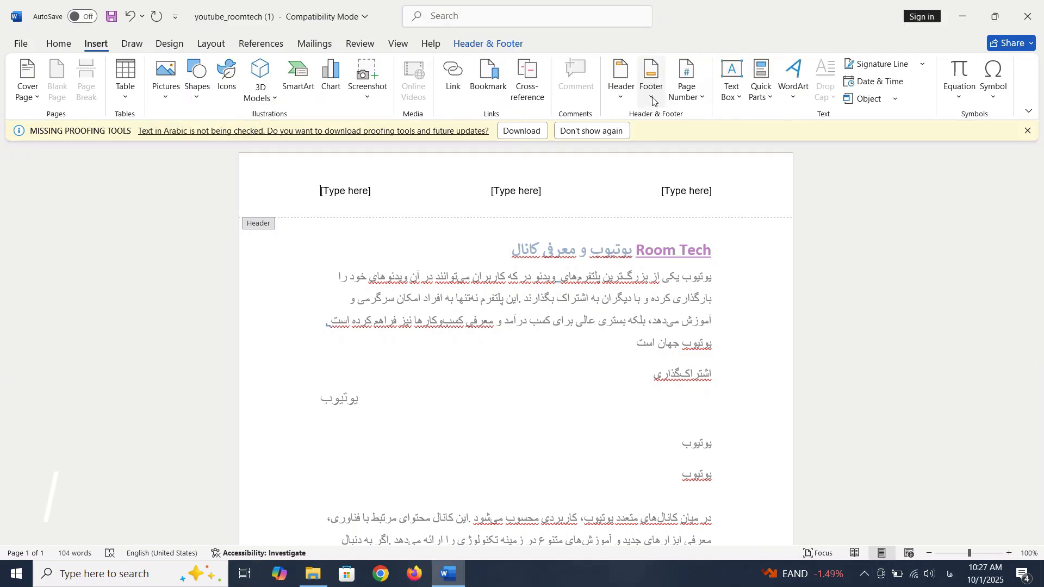
# Insert the built-in Blank (Three Columns) footer and select its middle placeholder.
pyautogui.click(652, 101)
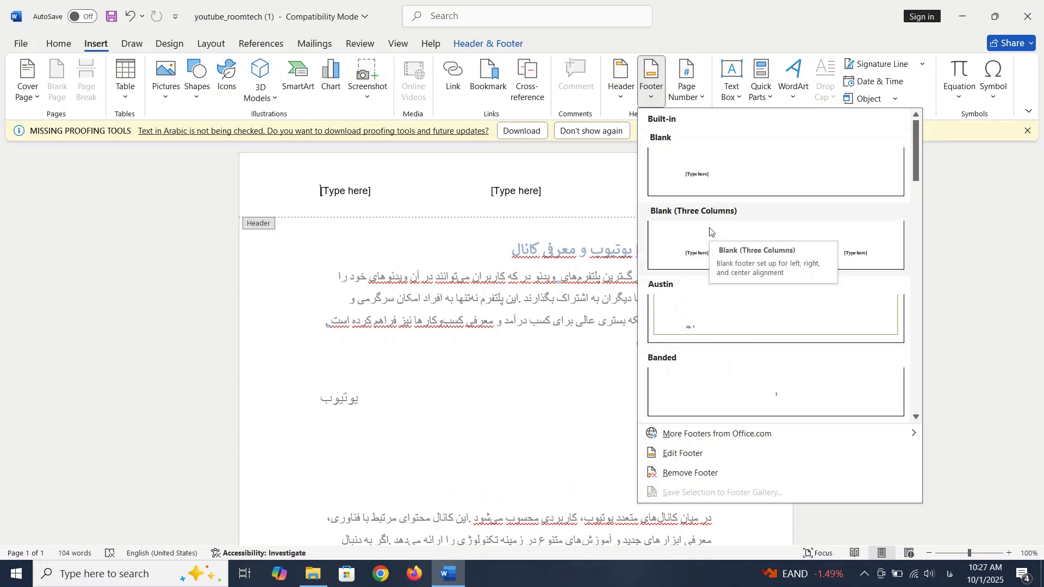
pyautogui.click(519, 216)
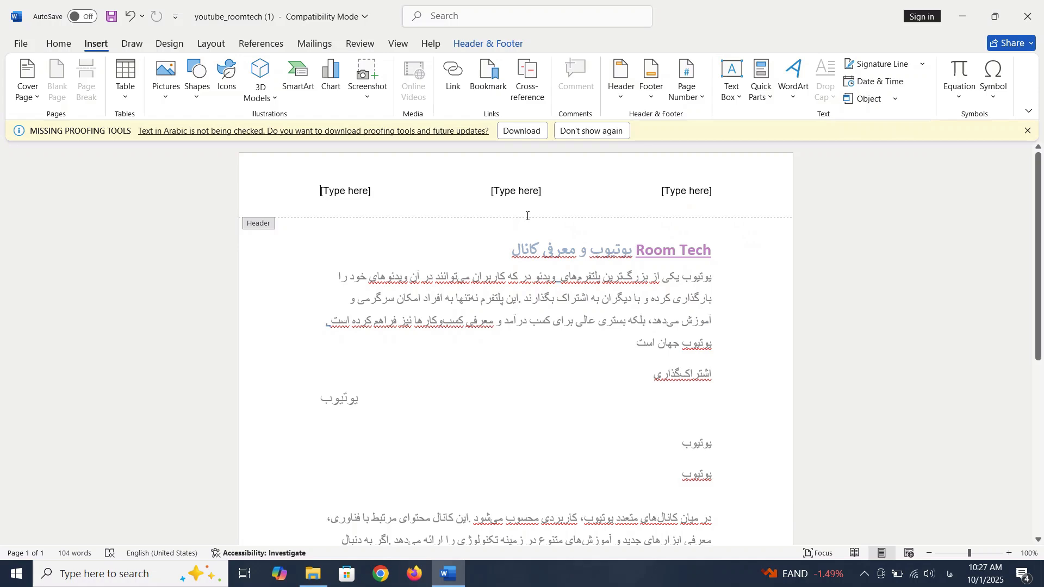
pyautogui.click(651, 101)
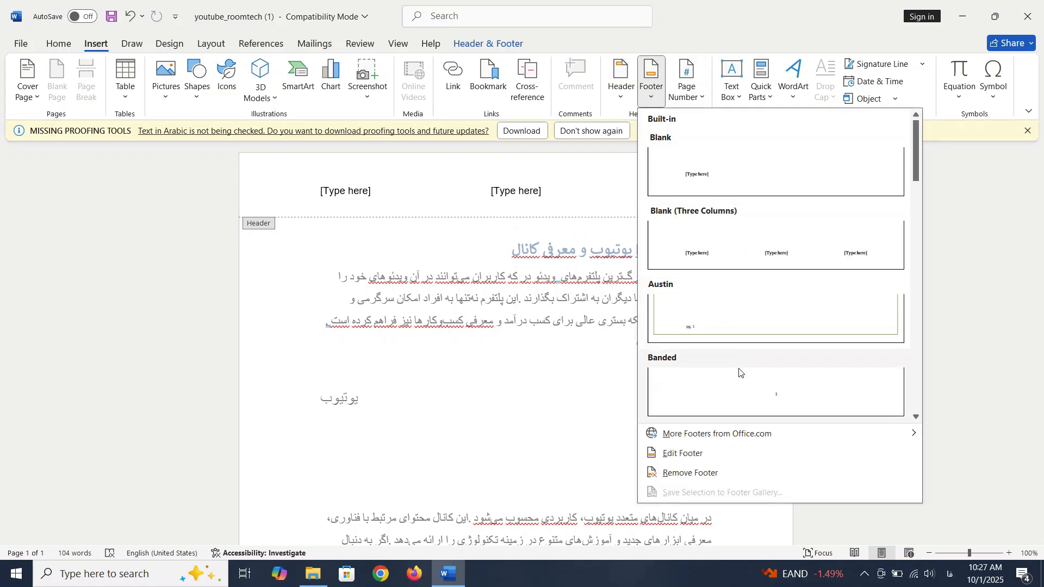
pyautogui.click(740, 249)
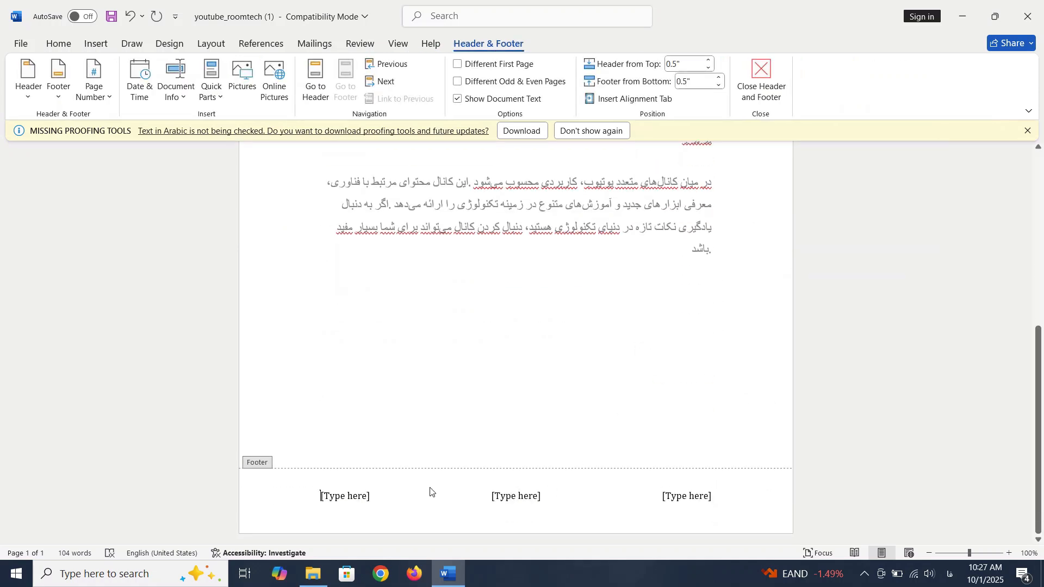
pyautogui.click(503, 497)
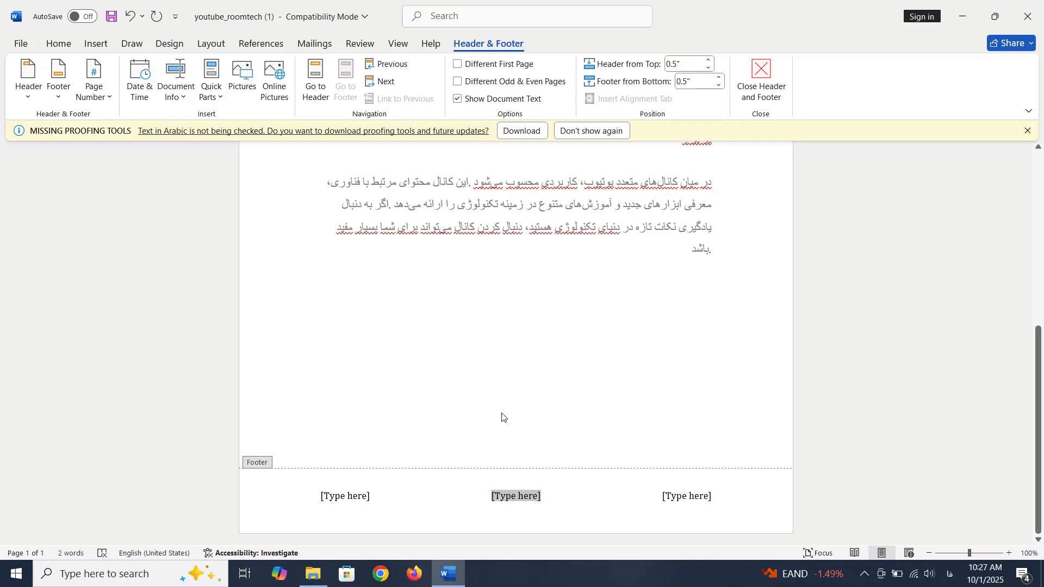
# Browse the top-of-page number designs and insert the Plain Number 1 page number in the header.
pyautogui.click(96, 44)
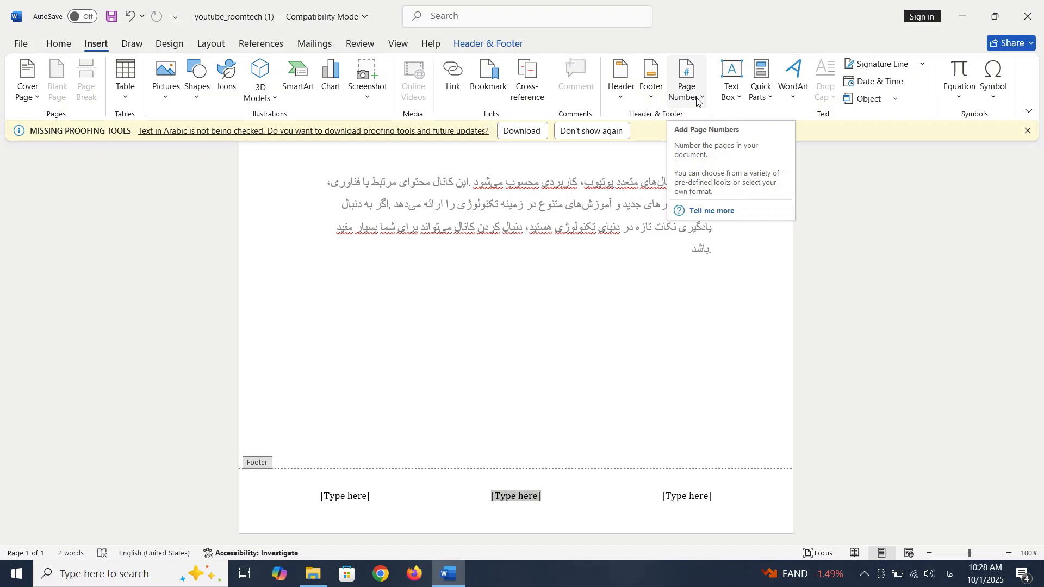
pyautogui.click(697, 101)
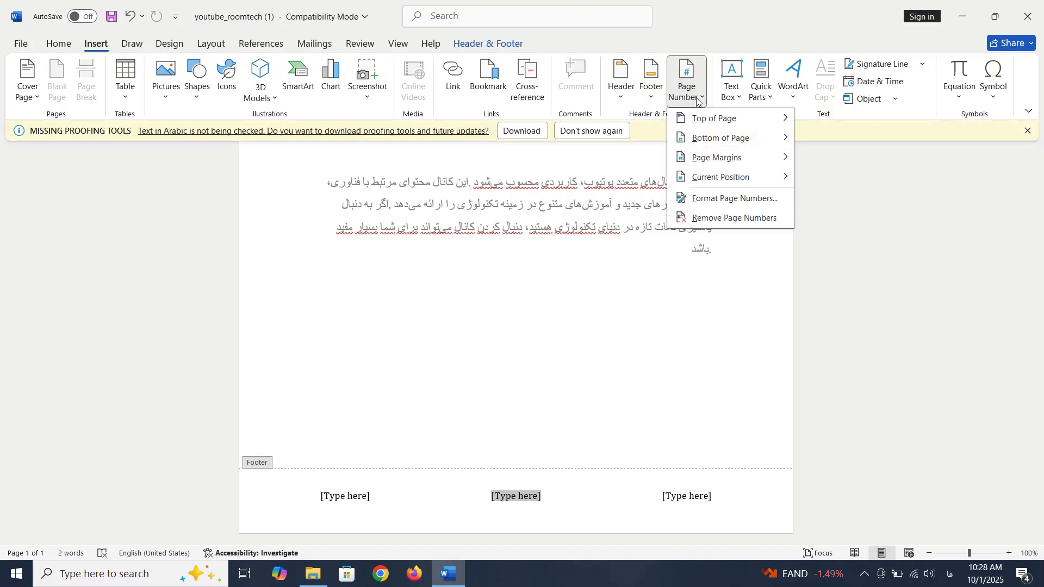
pyautogui.moveTo(708, 119)
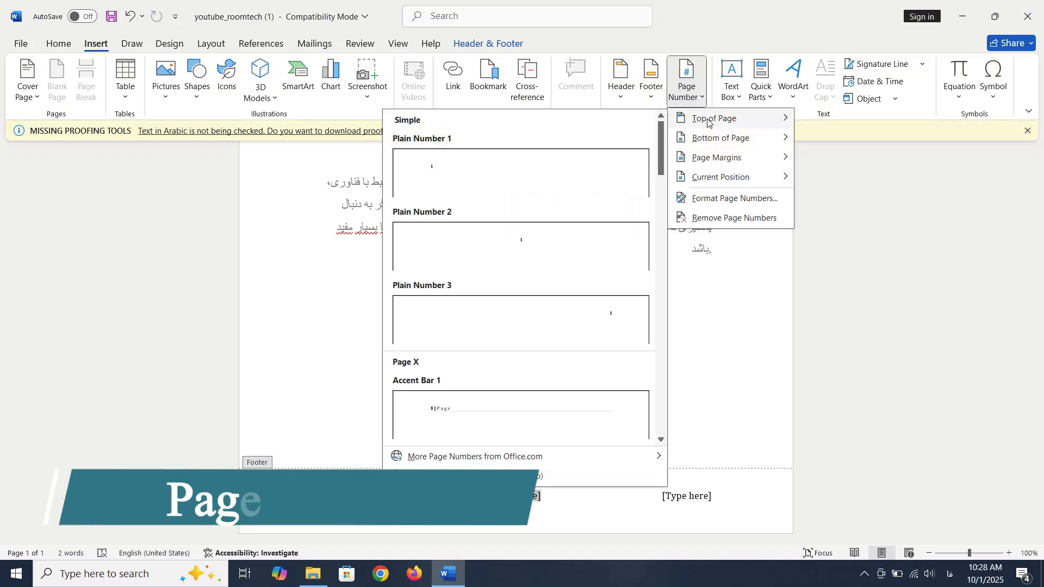
pyautogui.click(686, 102)
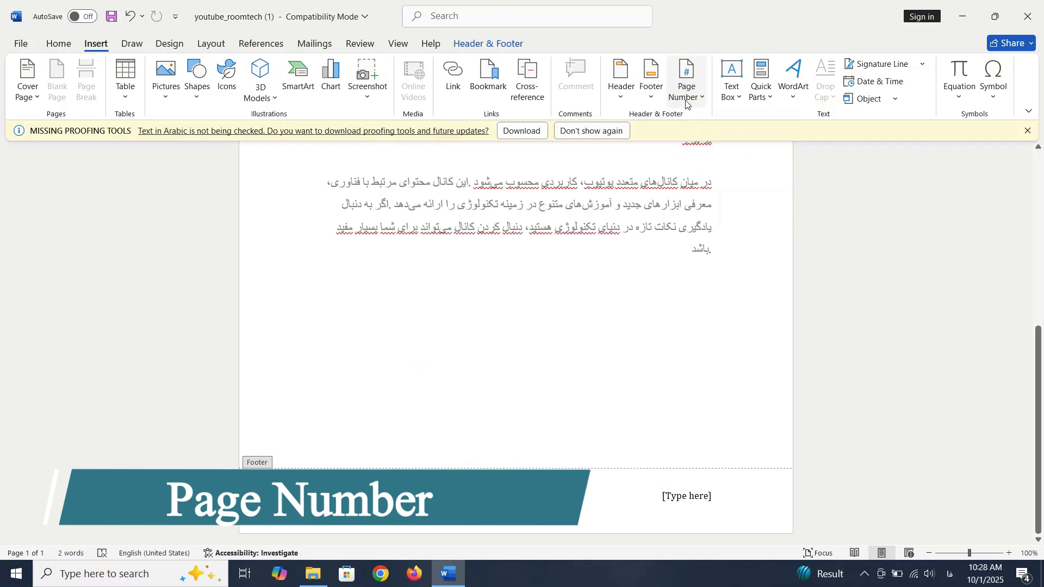
pyautogui.click(685, 102)
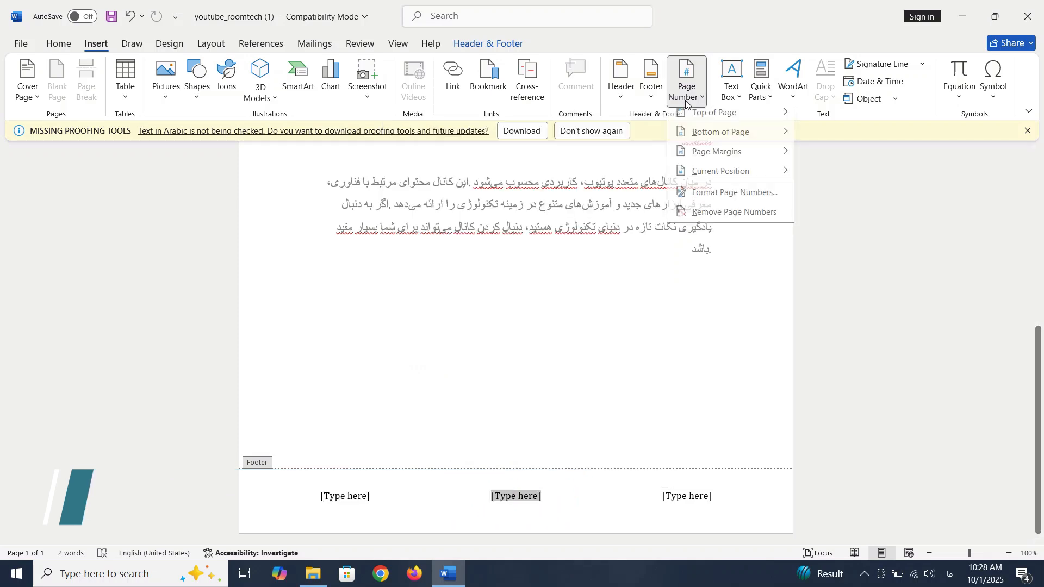
pyautogui.moveTo(707, 127)
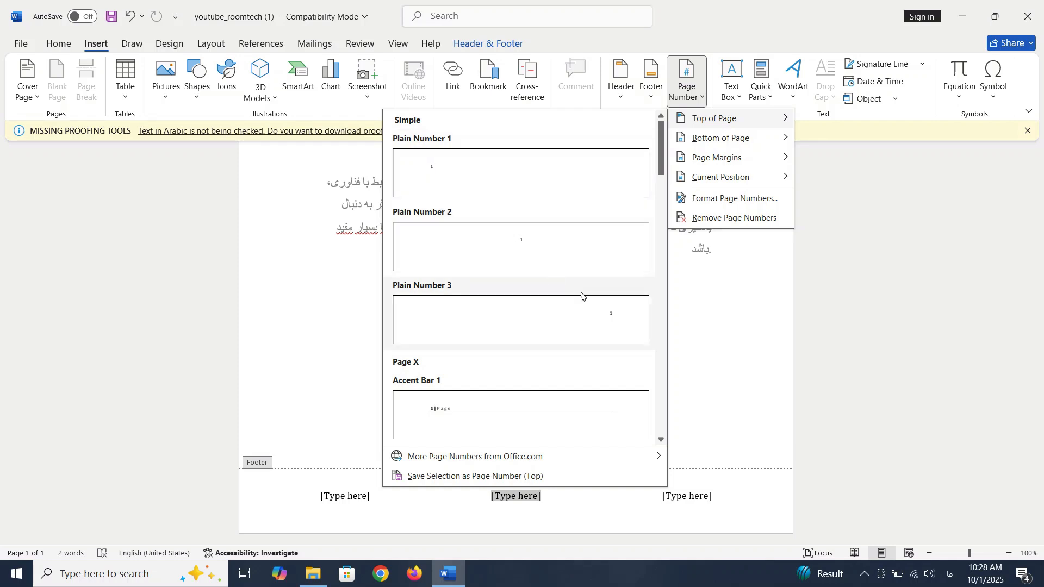
pyautogui.scroll(-5, 549, 279)
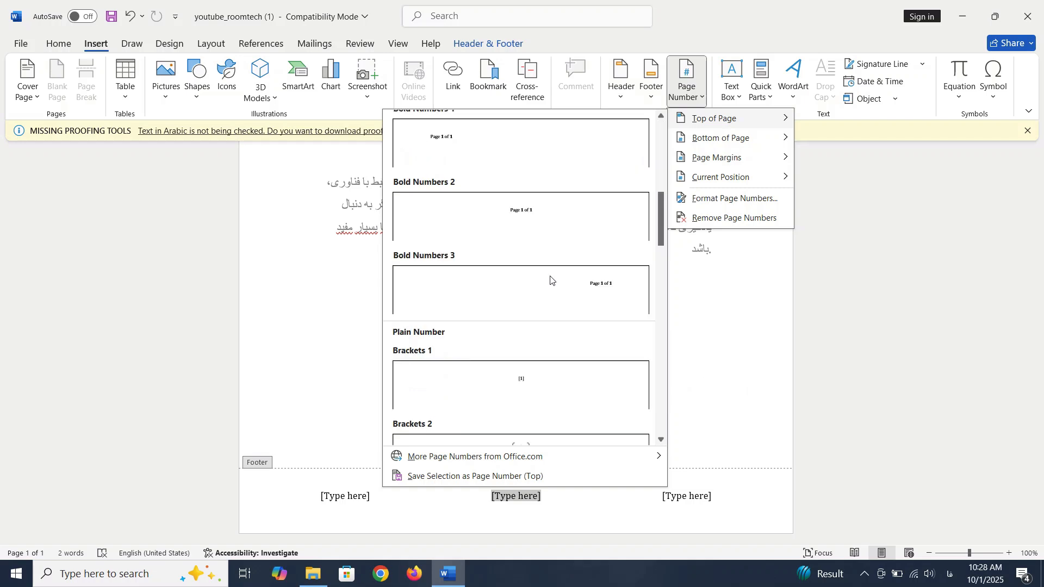
pyautogui.scroll(5, 570, 304)
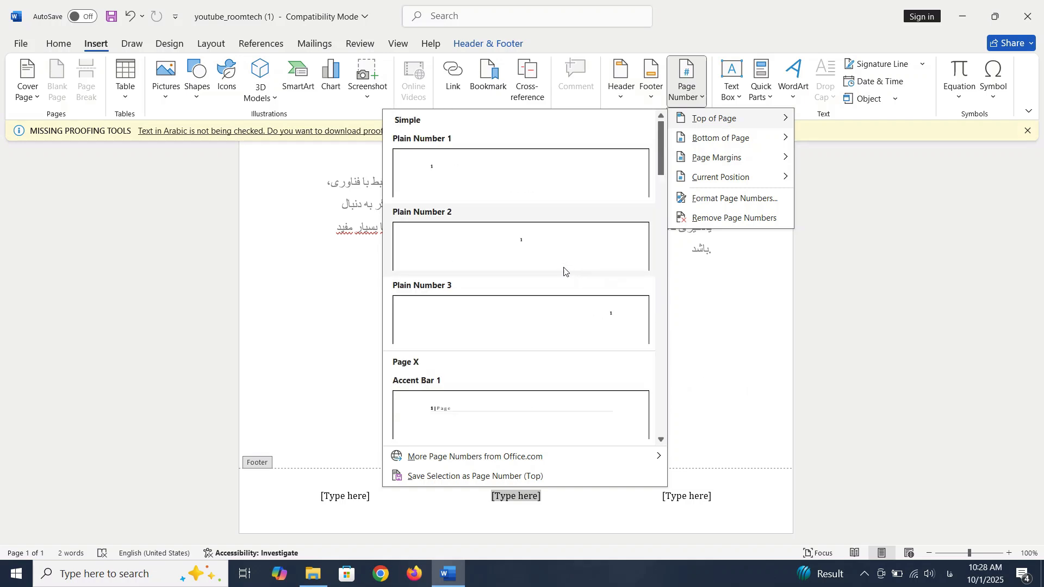
pyautogui.click(440, 179)
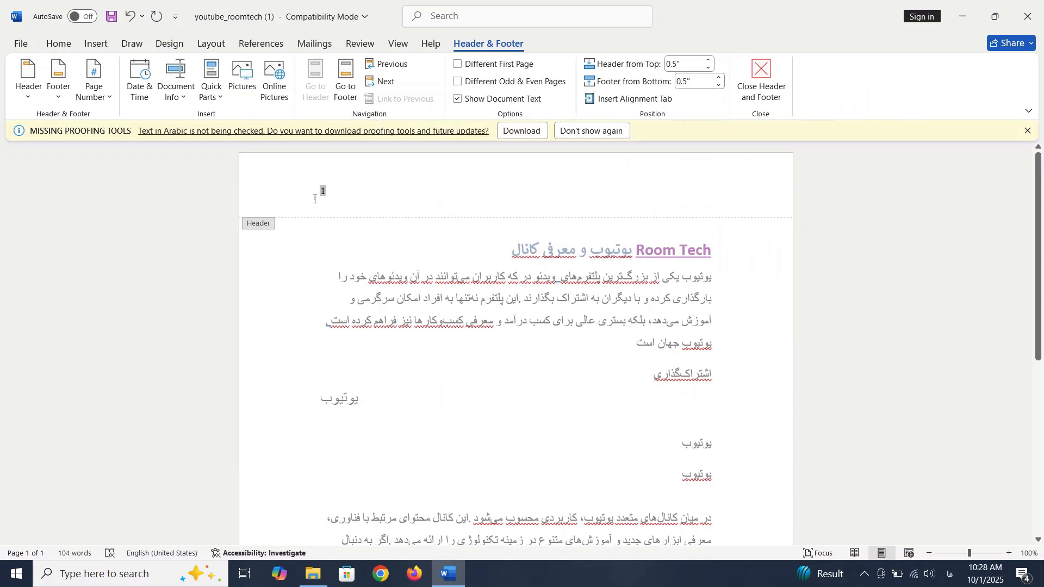
# Return to the body text and add blank lines after the last paragraph until a second page begins.
pyautogui.scroll(-6, 333, 204)
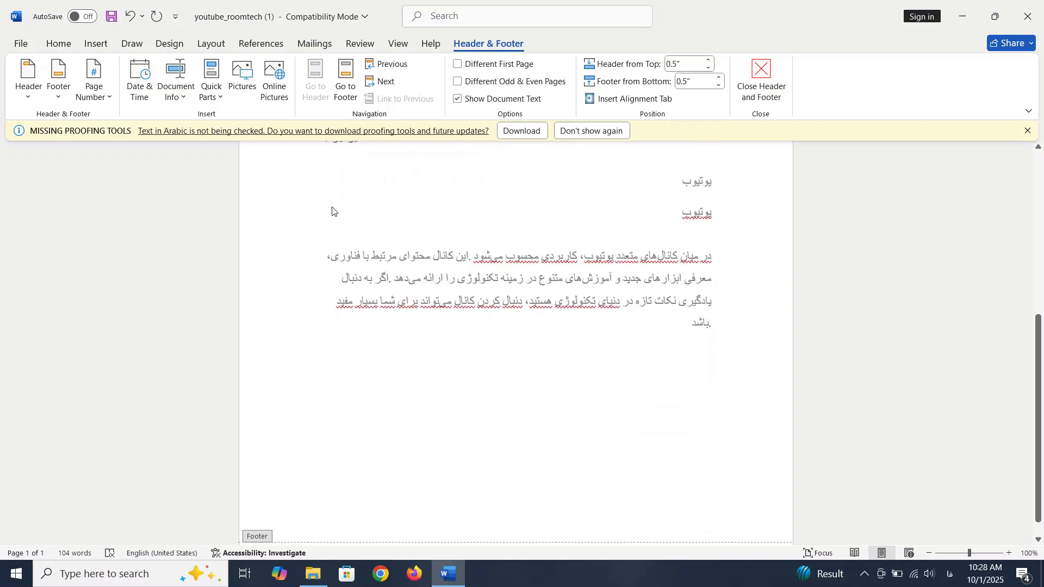
pyautogui.doubleClick(615, 390)
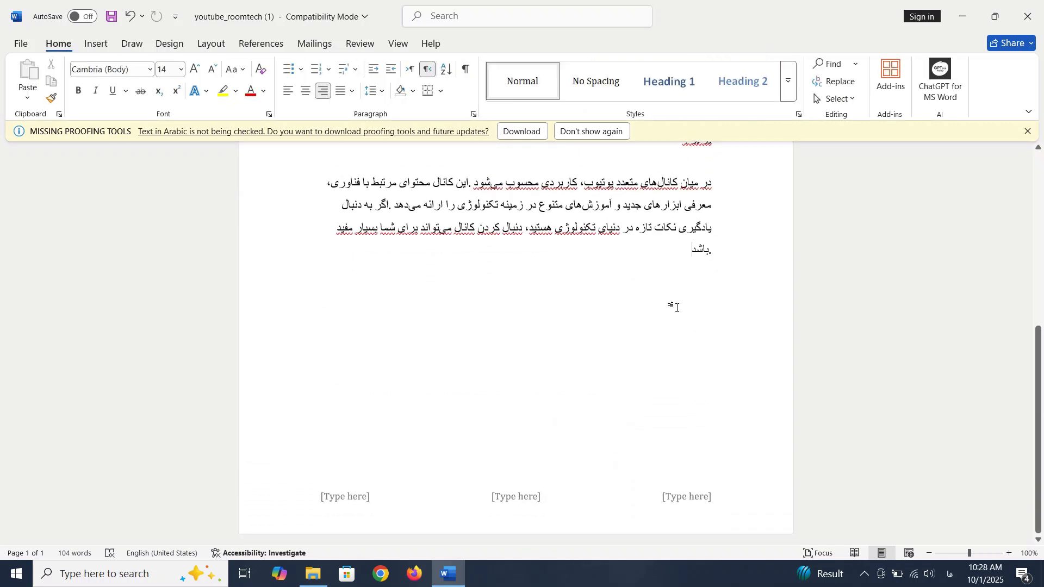
pyautogui.press('Return')
pyautogui.press('Return')
pyautogui.scroll(-2, 459, 363)
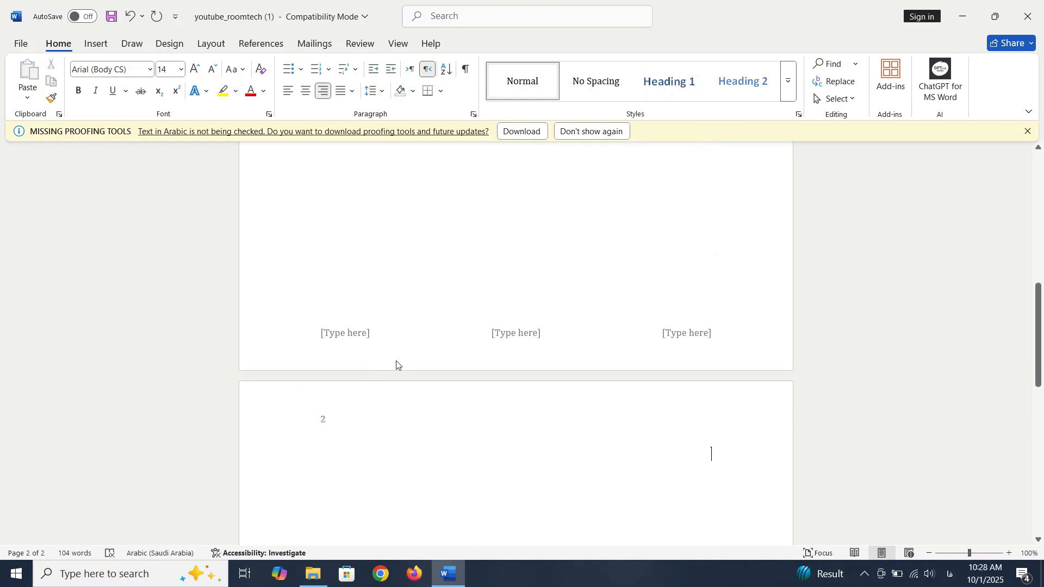
# Look over the bottom-of-page number designs, and remove the page numbers from the document.
pyautogui.click(96, 43)
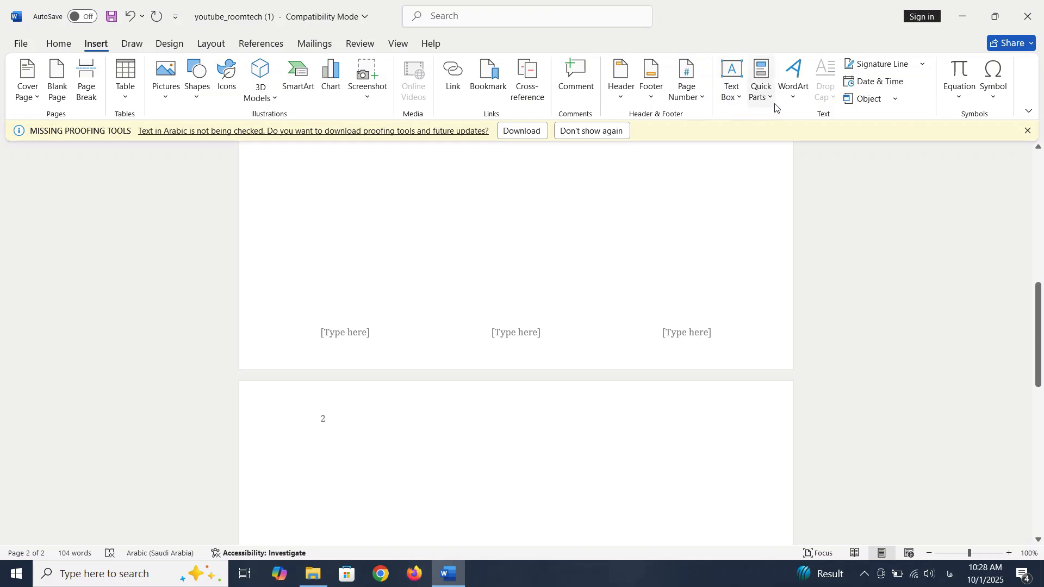
pyautogui.click(688, 90)
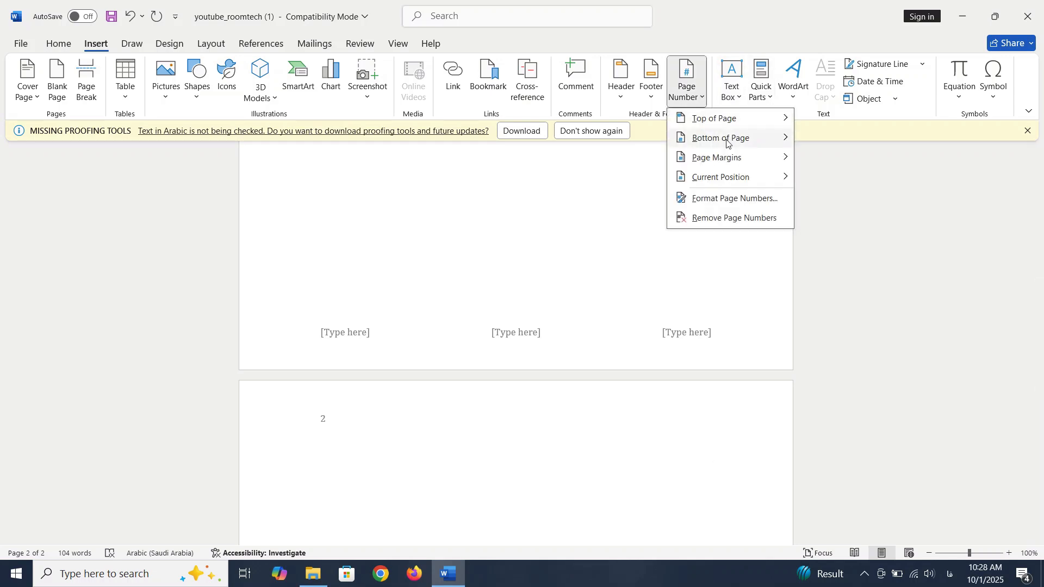
pyautogui.moveTo(736, 145)
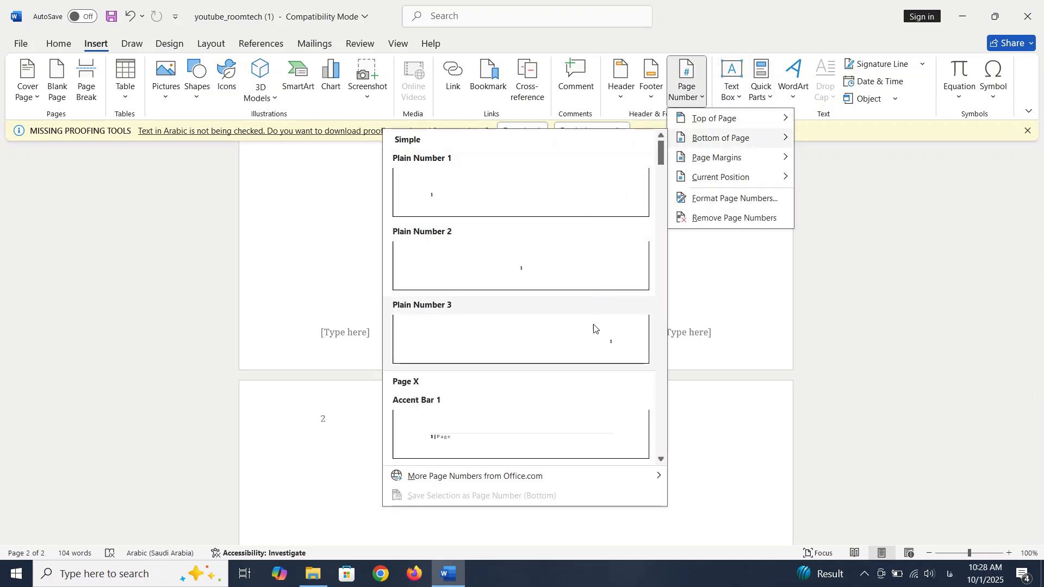
pyautogui.moveTo(750, 163)
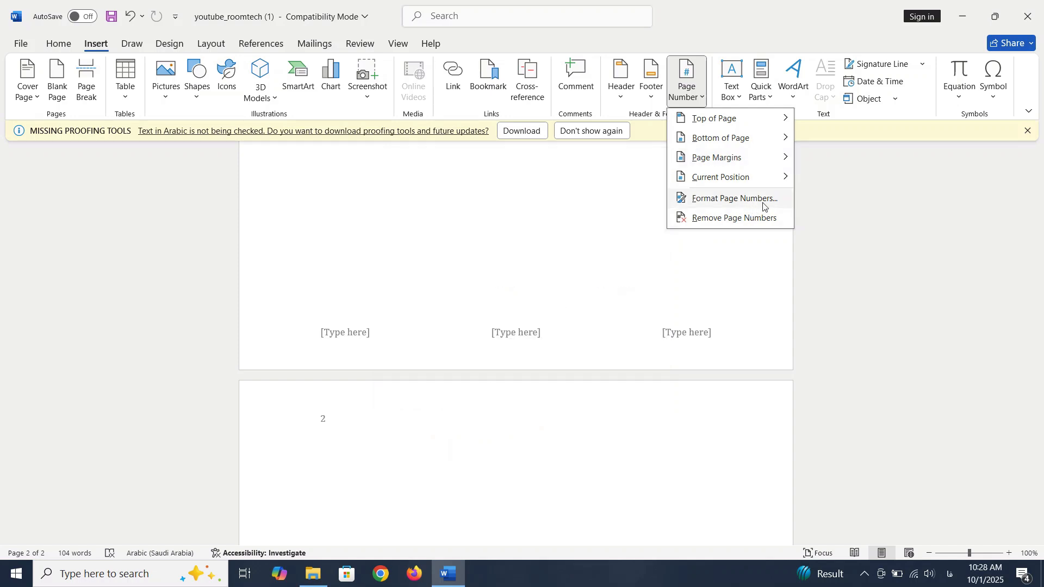
pyautogui.click(732, 218)
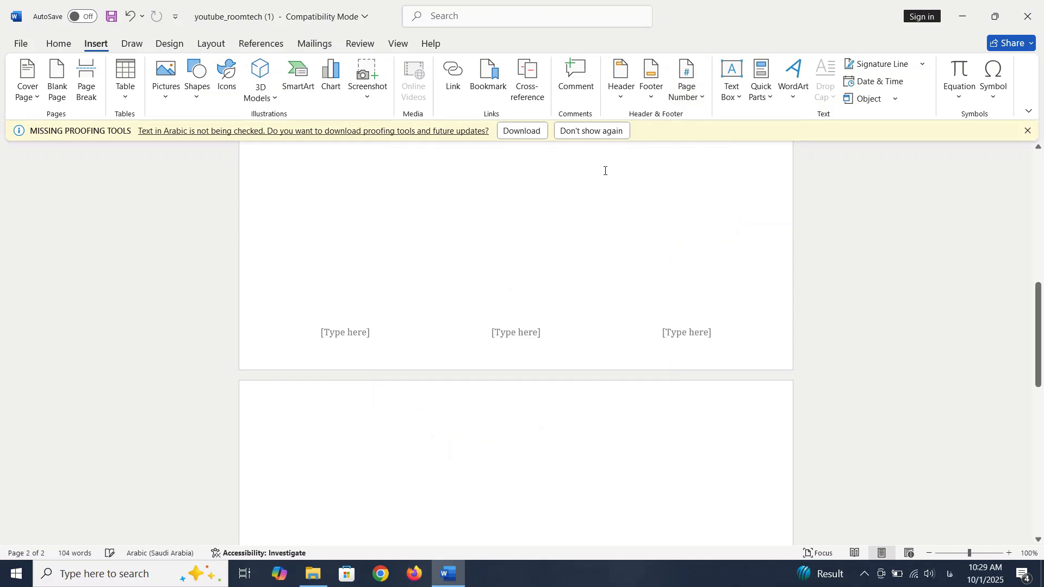
# Set the page number format to 1, 2, 3, … with numbering starting at 2.
pyautogui.click(691, 99)
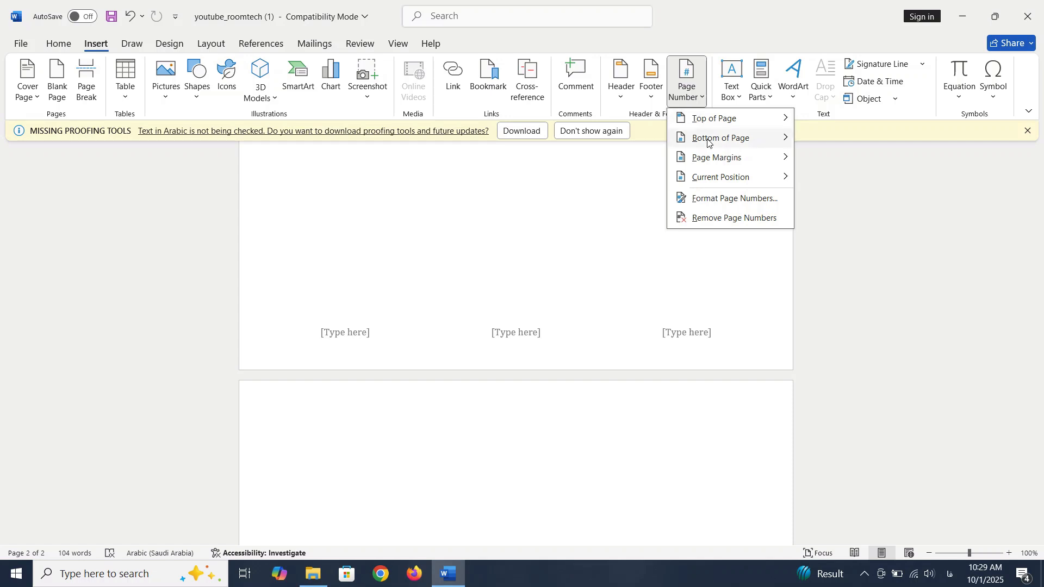
pyautogui.click(732, 200)
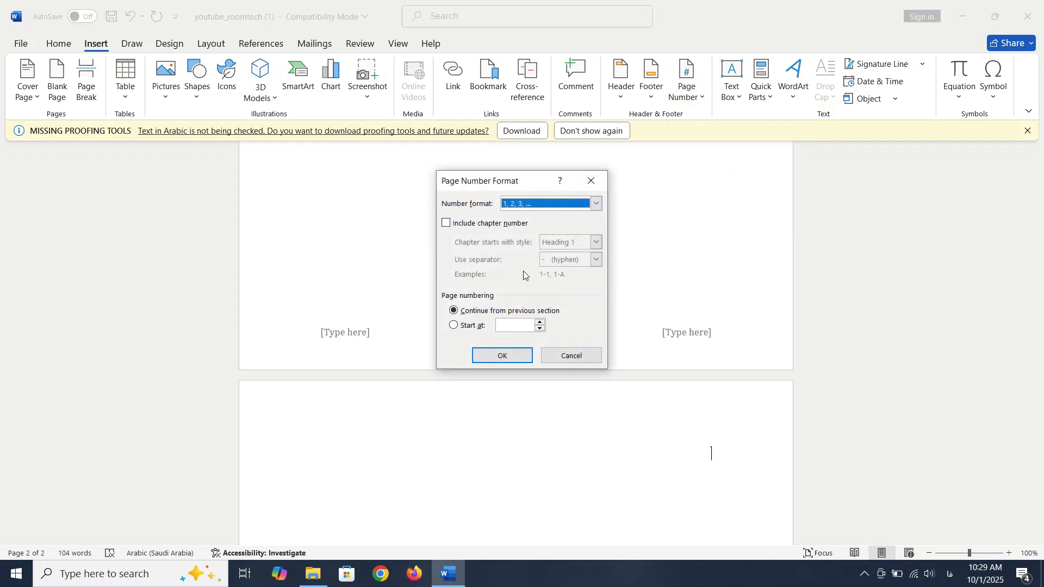
pyautogui.click(573, 205)
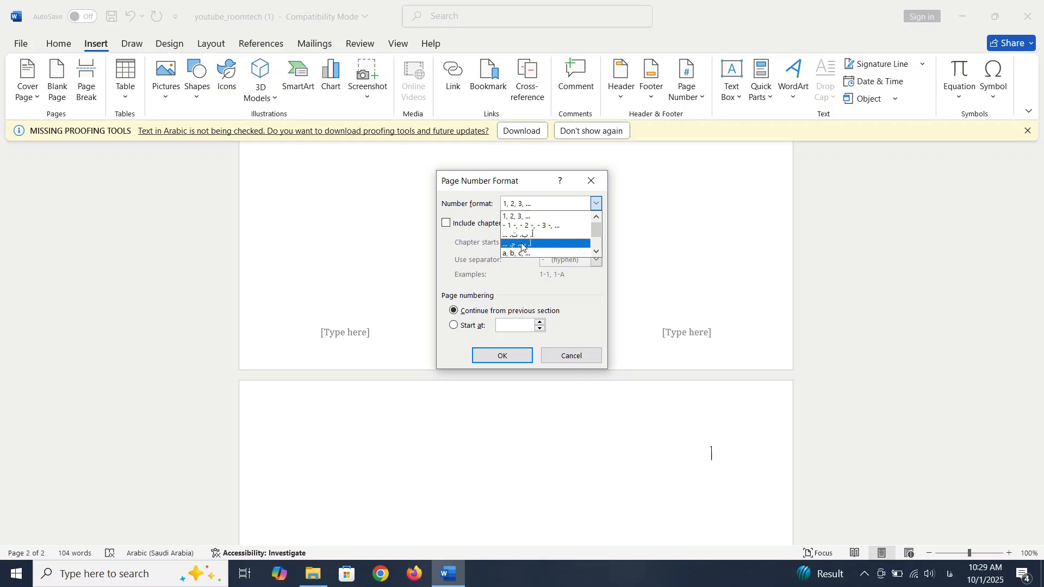
pyautogui.click(526, 217)
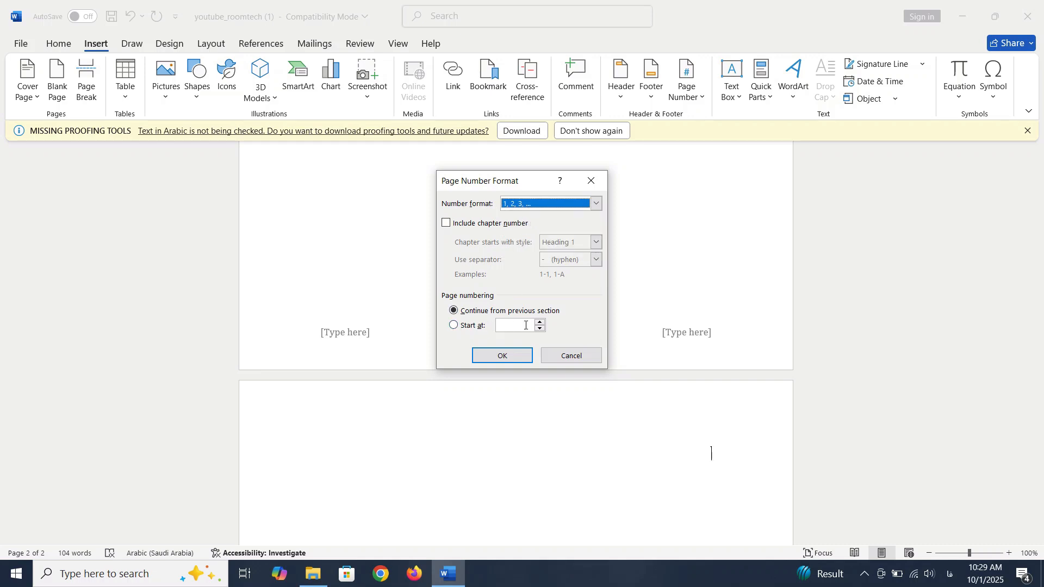
pyautogui.click(469, 326)
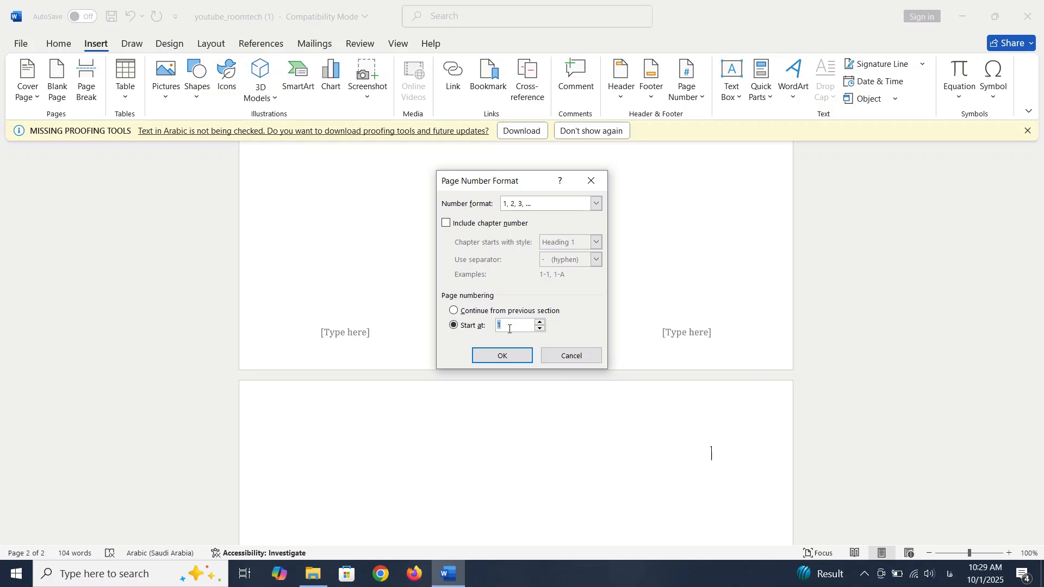
pyautogui.click(500, 355)
# Insert the Plain Number 1 page number at the top of the page again and check both pages' headers.
pyautogui.scroll(10, 638, 328)
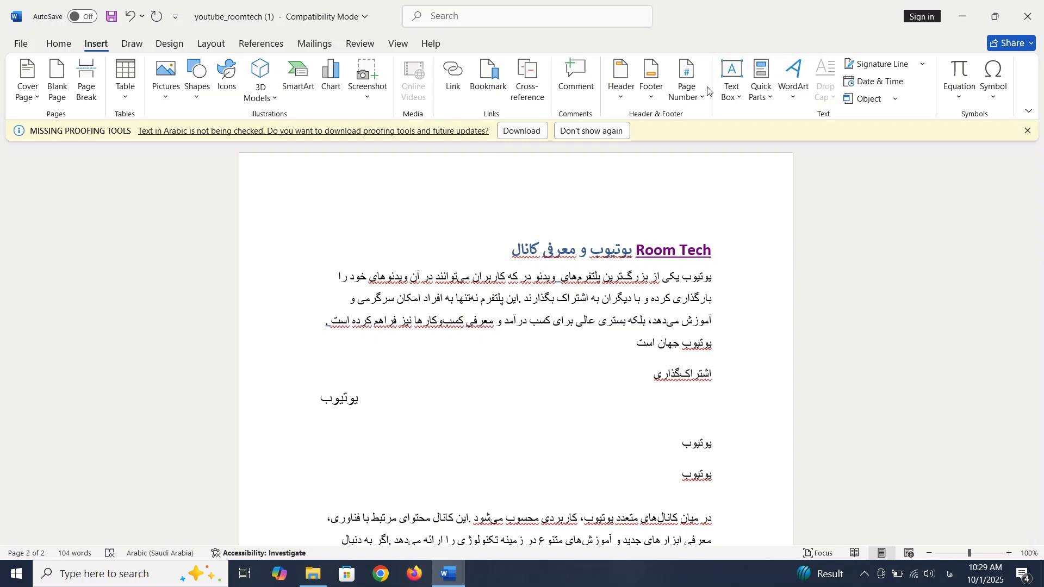
pyautogui.click(687, 82)
pyautogui.moveTo(712, 125)
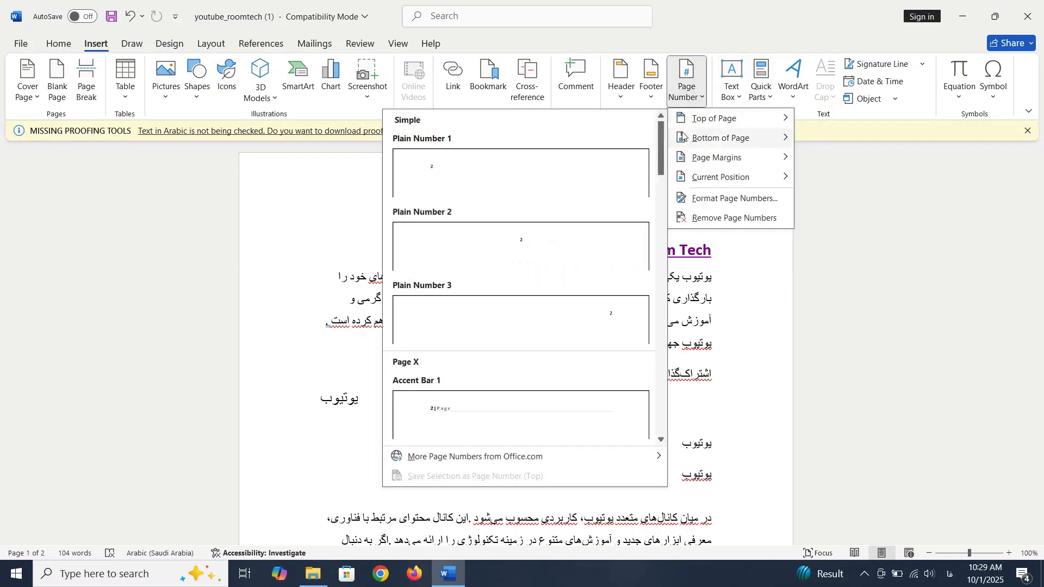
pyautogui.click(494, 175)
pyautogui.scroll(10, 489, 280)
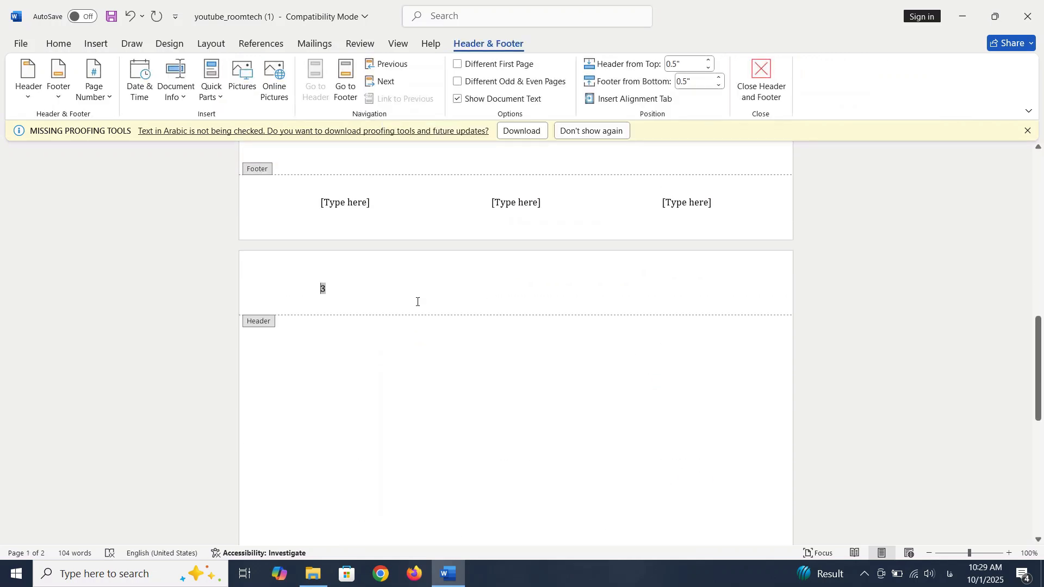
pyautogui.scroll(2, 467, 285)
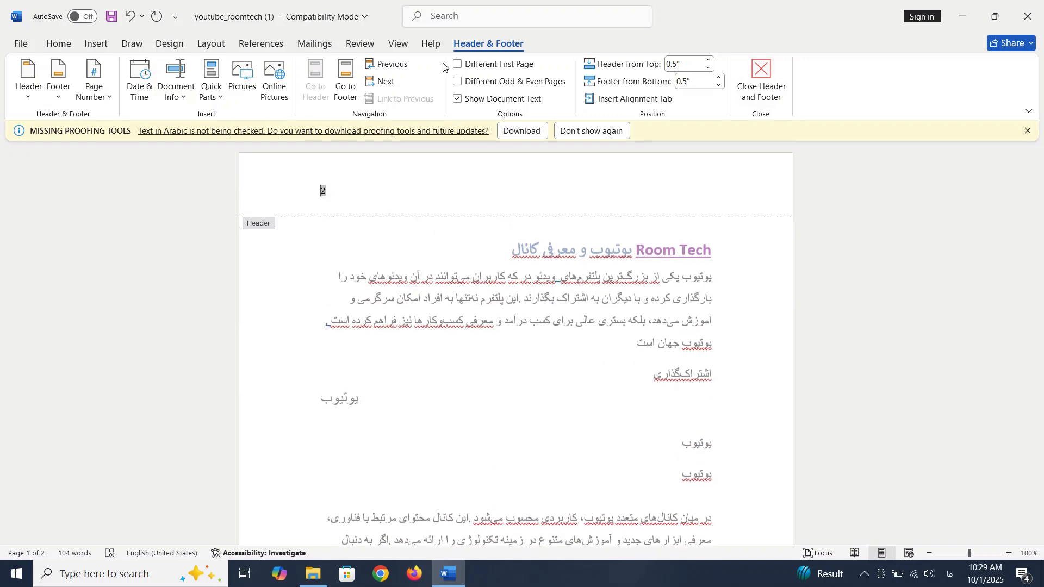
# Set the page numbering to continue from the previous section.
pyautogui.click(92, 47)
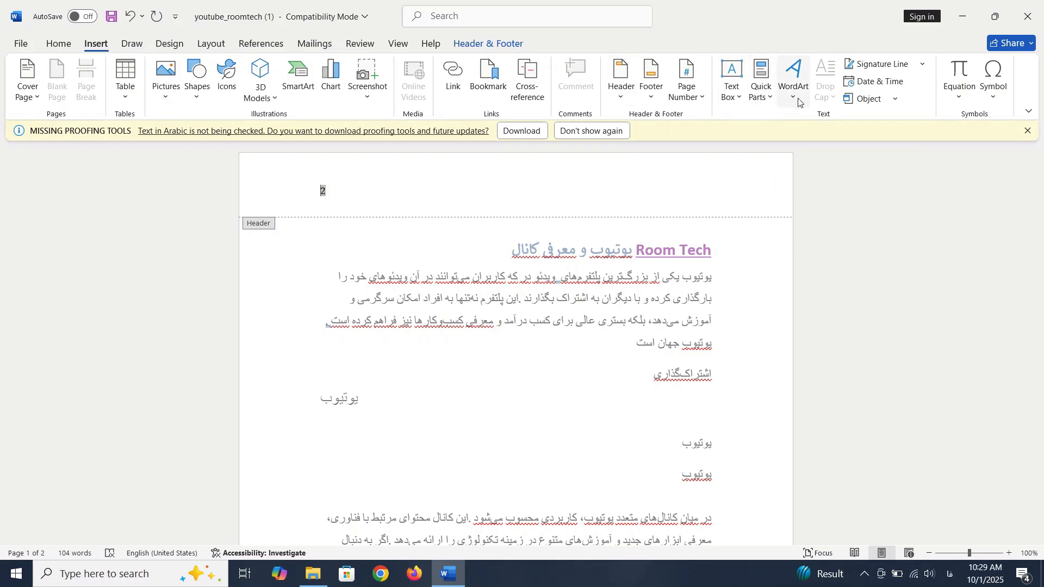
pyautogui.click(688, 91)
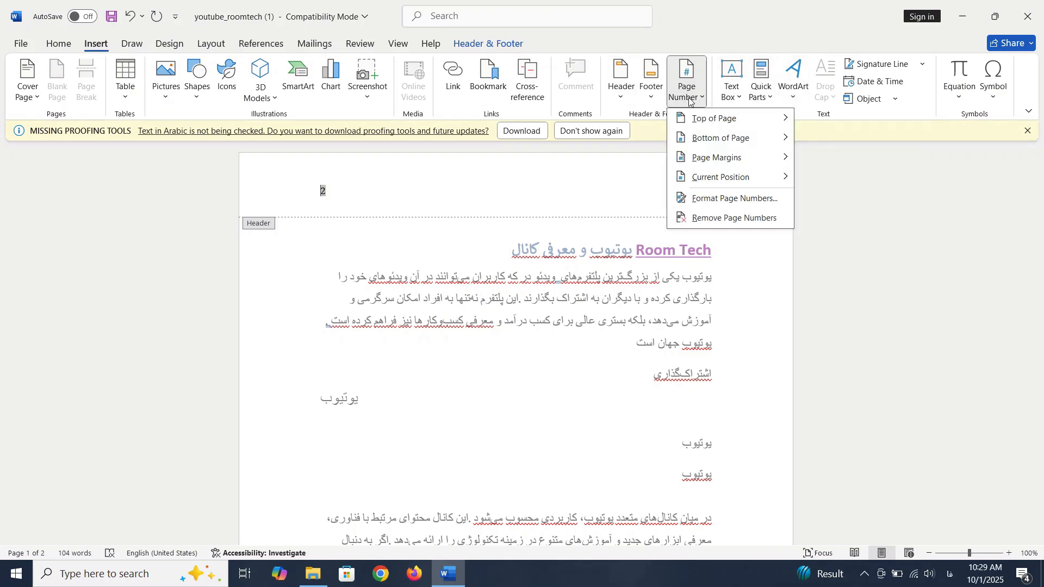
pyautogui.click(716, 199)
pyautogui.click(455, 310)
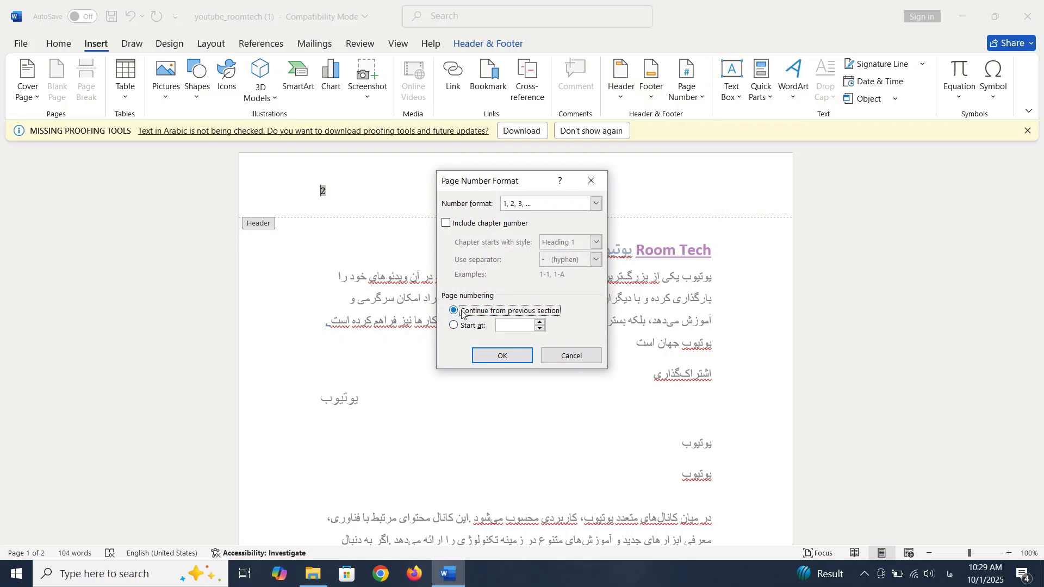
pyautogui.click(496, 356)
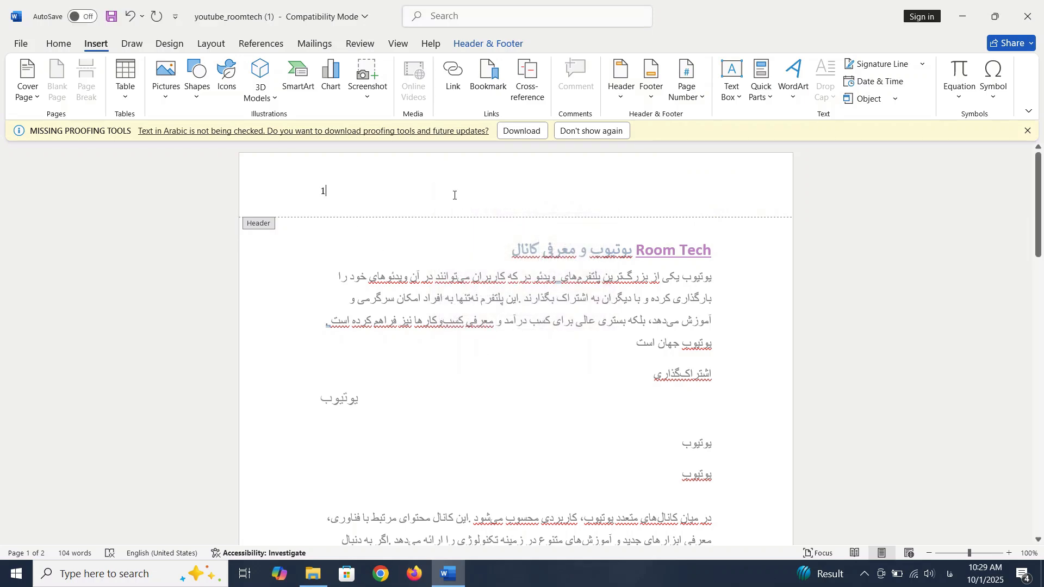
# Check the page numbers in both pages' headers, and look over the Quick Parts options.
pyautogui.scroll(-10, 455, 195)
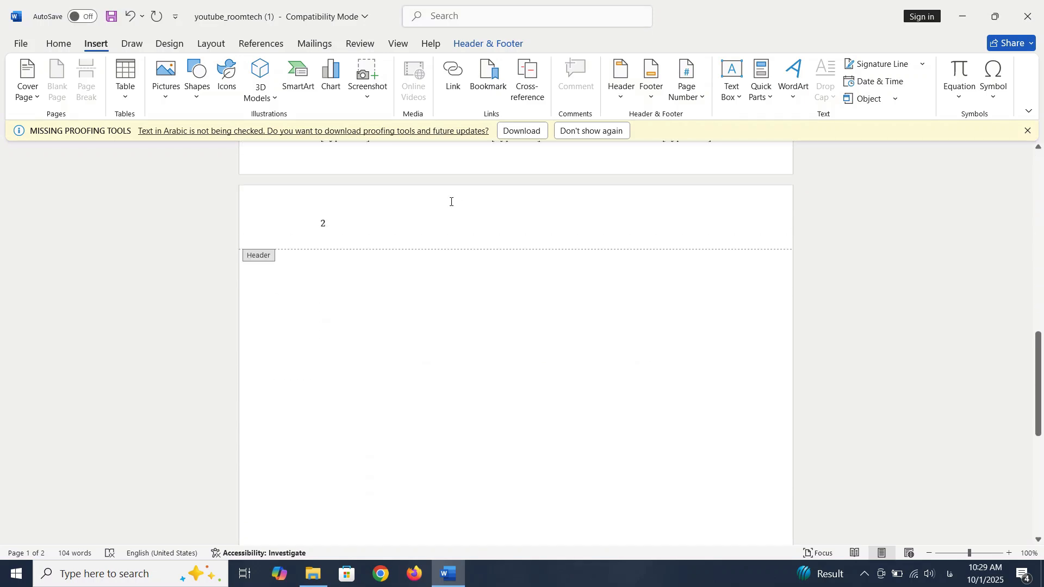
pyautogui.scroll(5, 451, 201)
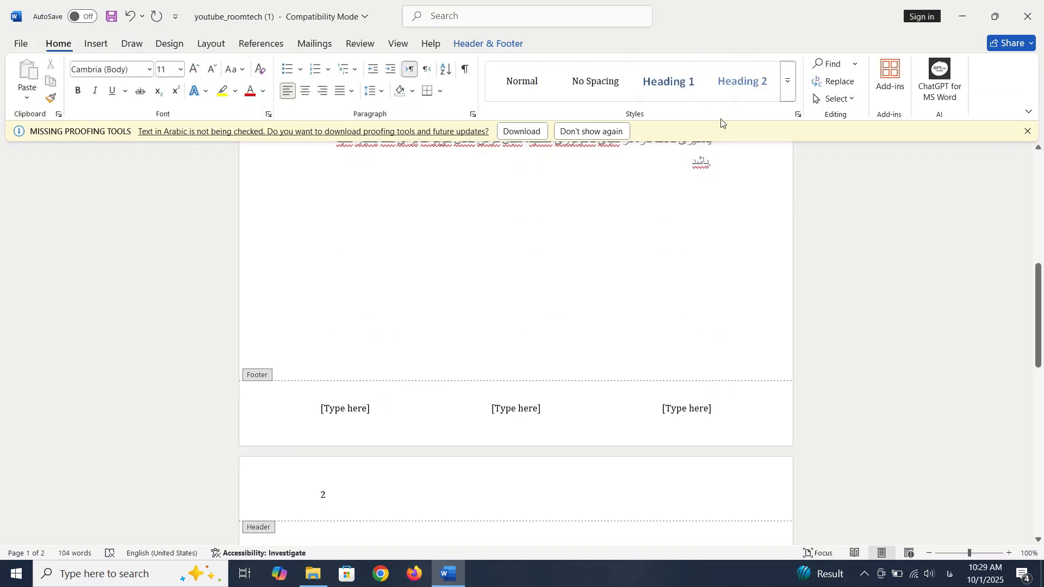
pyautogui.click(96, 43)
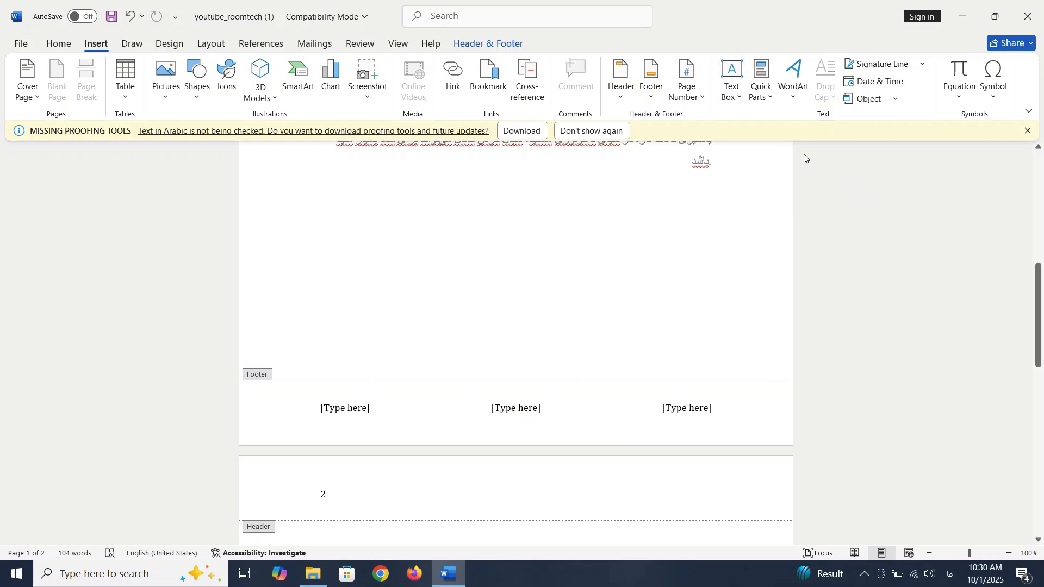
pyautogui.click(762, 89)
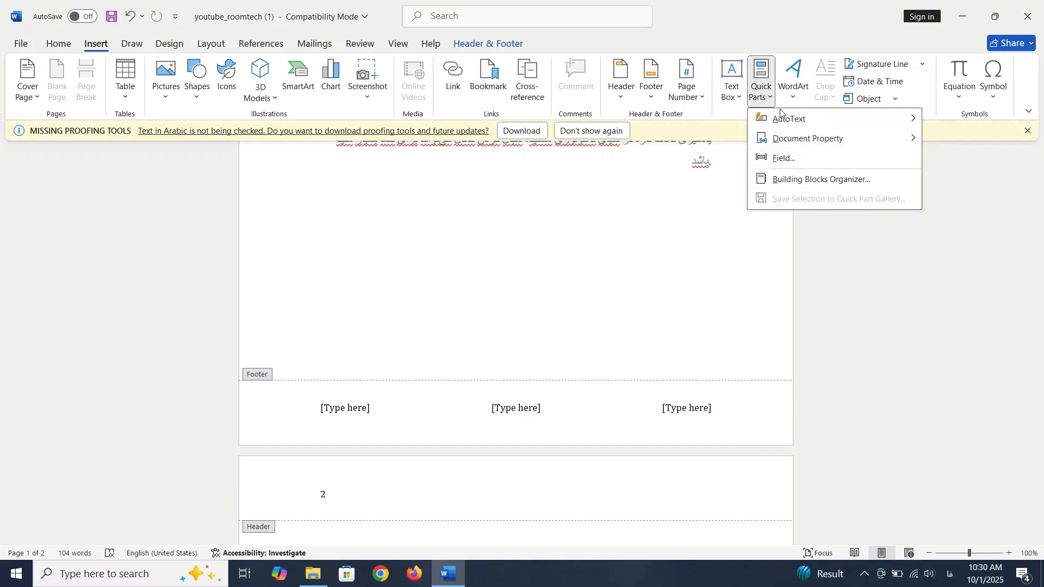
pyautogui.click(767, 101)
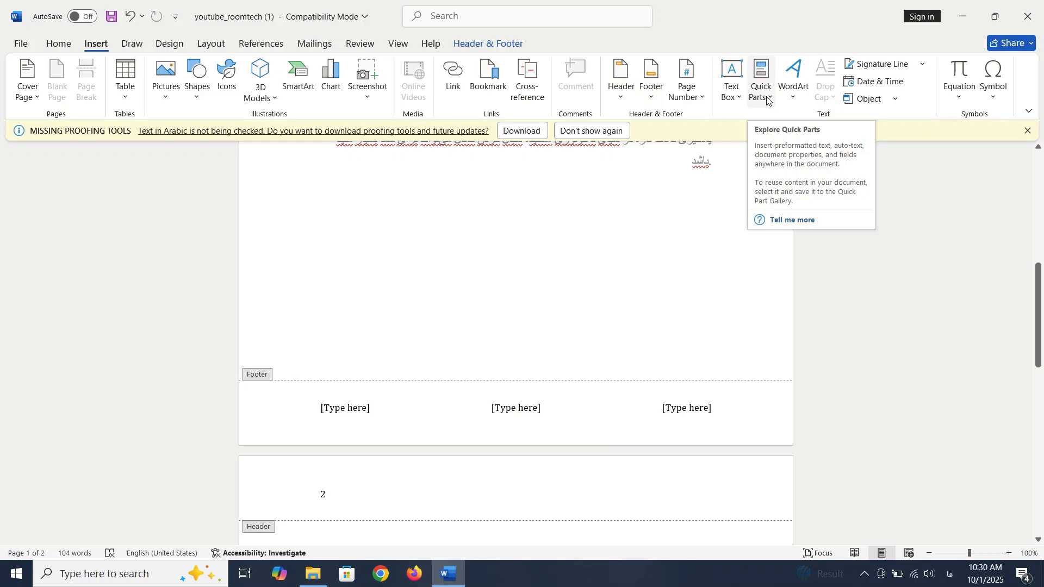
# Insert a WordArt in the plain black style into the second page's header.
pyautogui.click(796, 99)
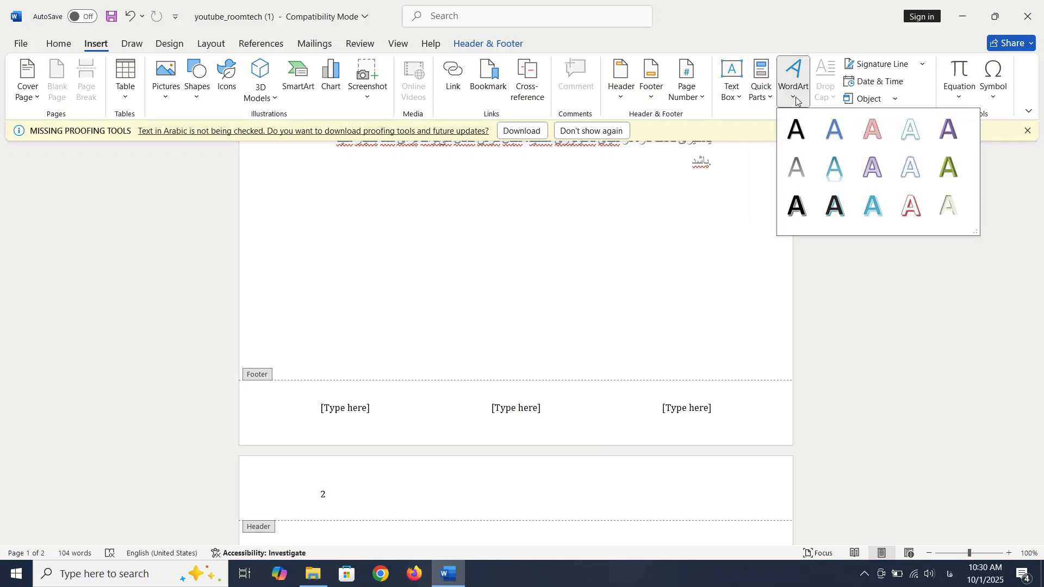
pyautogui.click(796, 129)
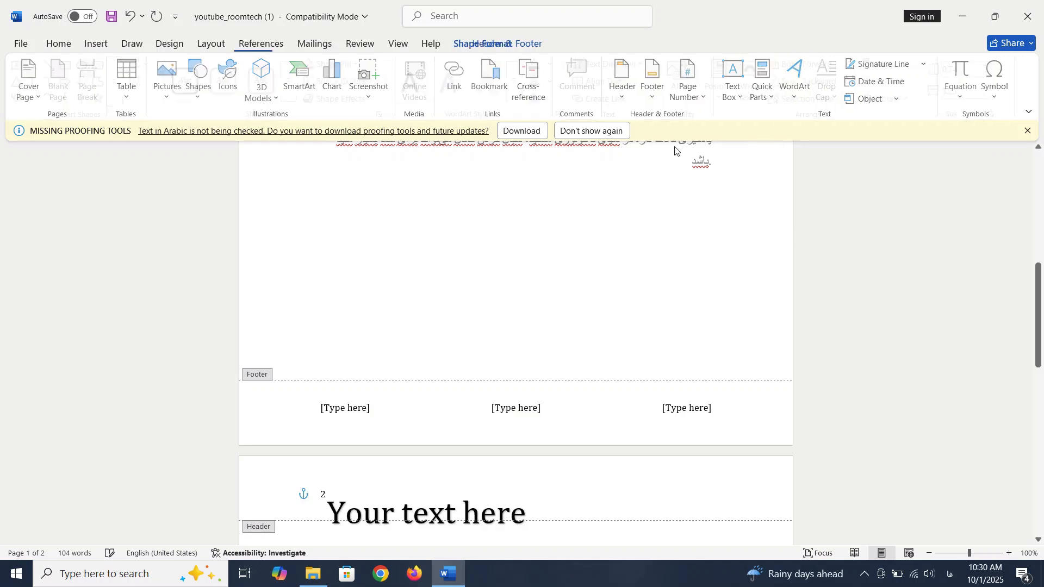
pyautogui.write('Word Art')
pyautogui.scroll(-3, 511, 211)
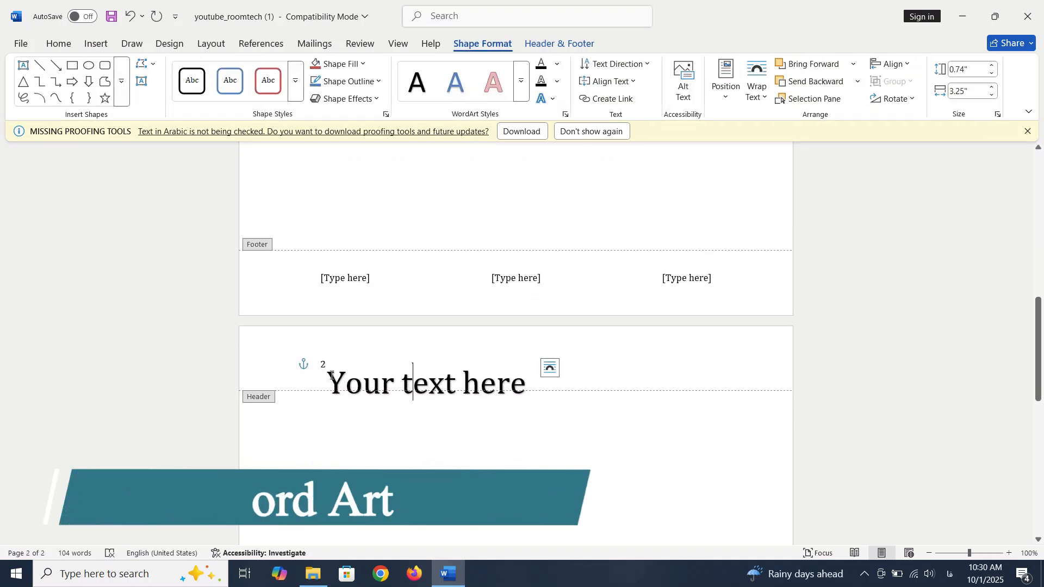
# Select the black WordArt's text and look over the available text effects.
pyautogui.moveTo(325, 374); pyautogui.dragTo(531, 383)
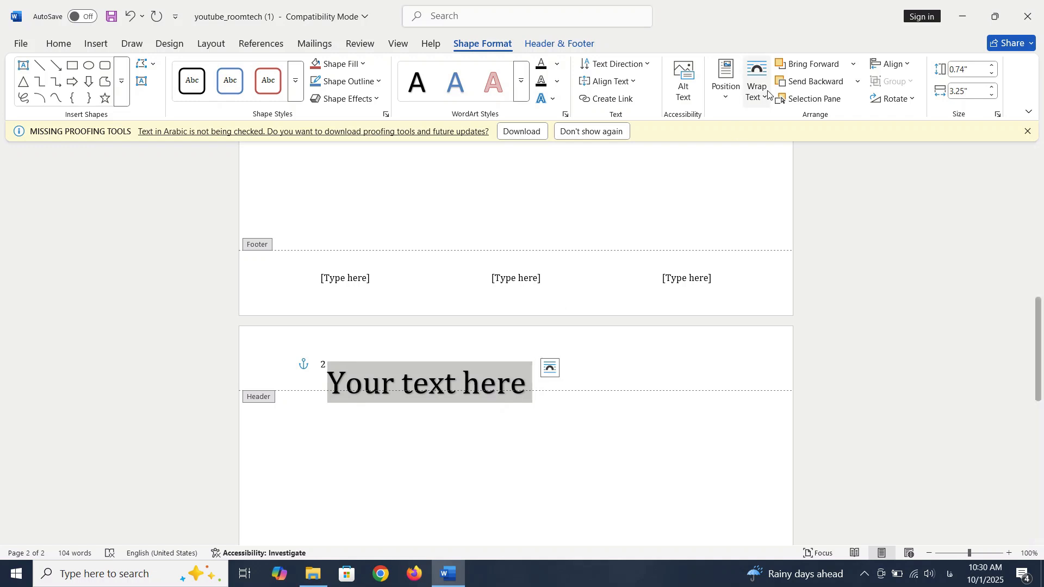
pyautogui.click(66, 44)
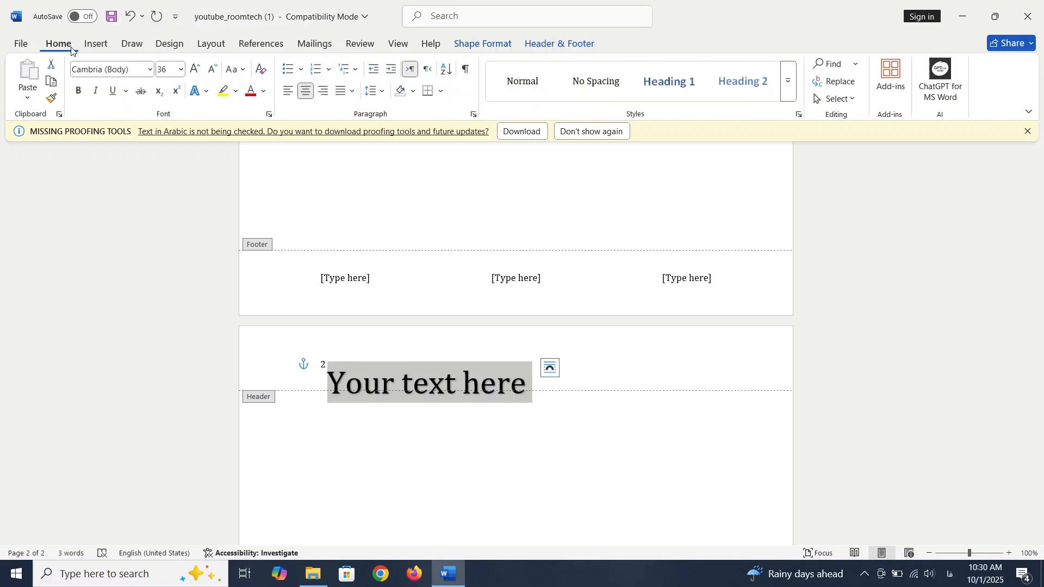
pyautogui.click(202, 91)
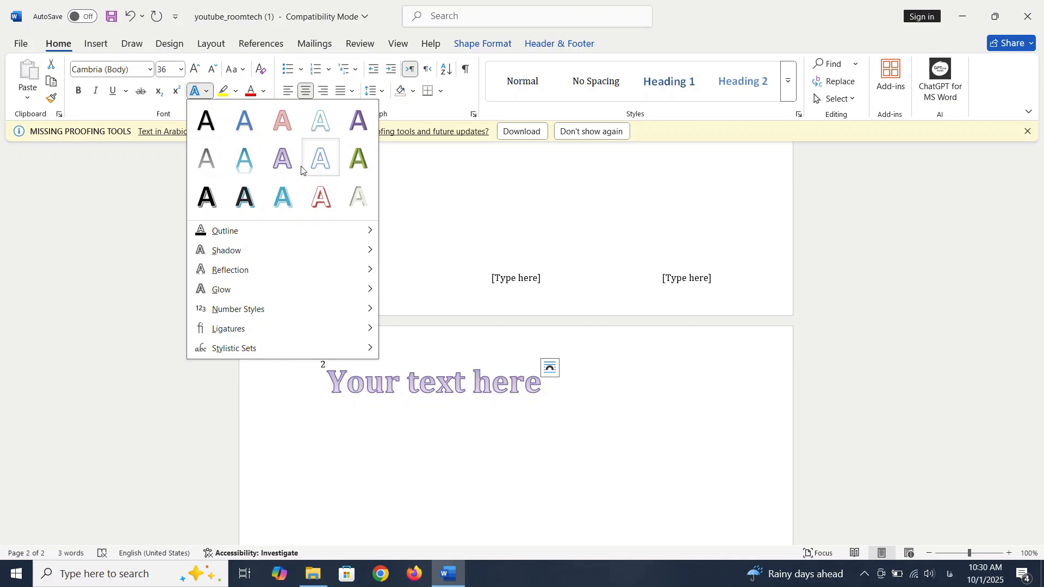
# Insert a second WordArt in the plain blue style and move it below the header line on page 2.
pyautogui.click(96, 46)
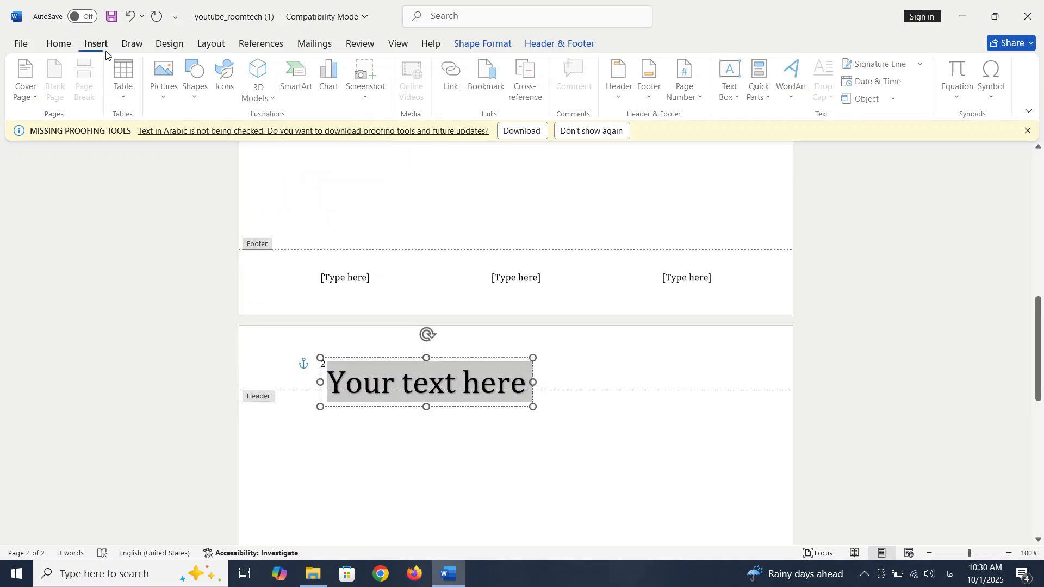
pyautogui.click(791, 81)
pyautogui.click(834, 131)
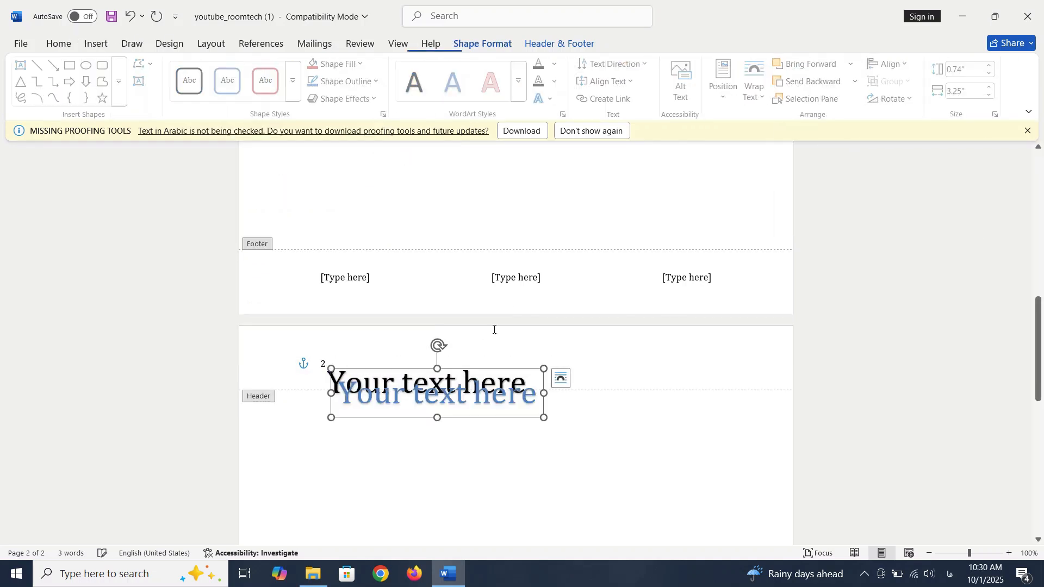
pyautogui.moveTo(472, 373); pyautogui.dragTo(573, 462)
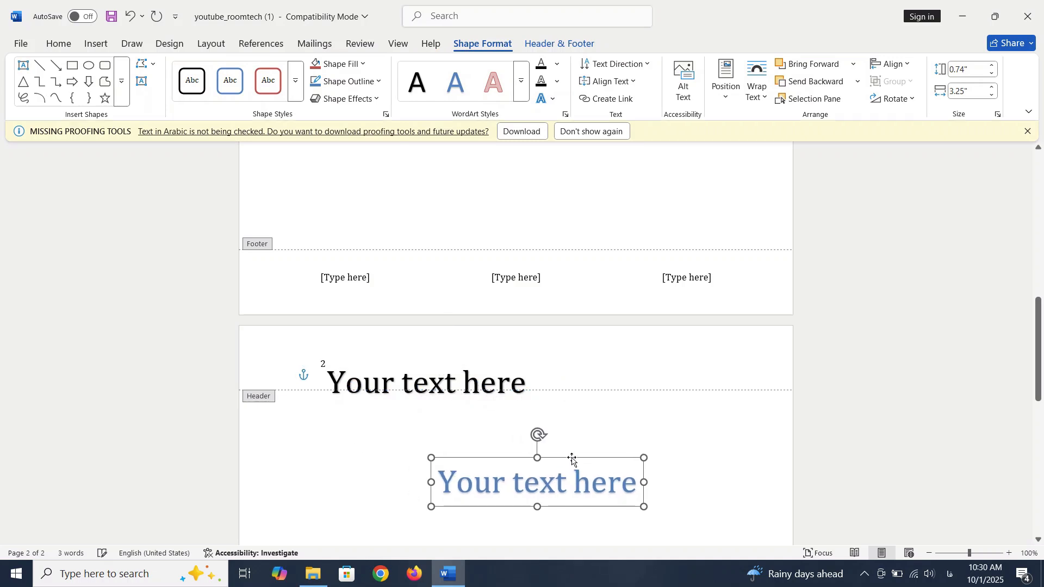
# Replace the blue WordArt's placeholder text with "roomtech", using the English keyboard layout.
pyautogui.tripleClick(538, 482)
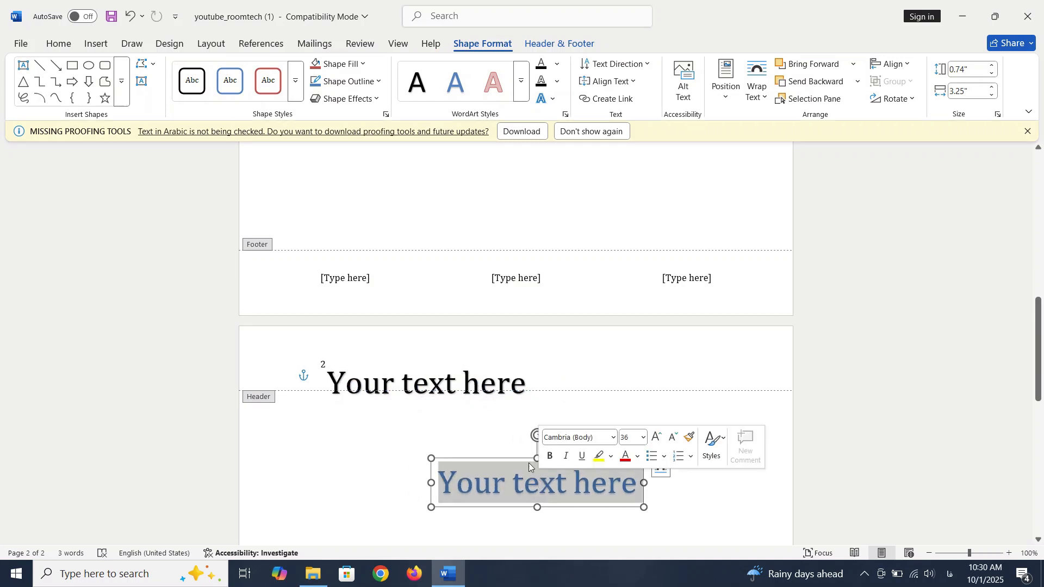
pyautogui.write('قخخئ')
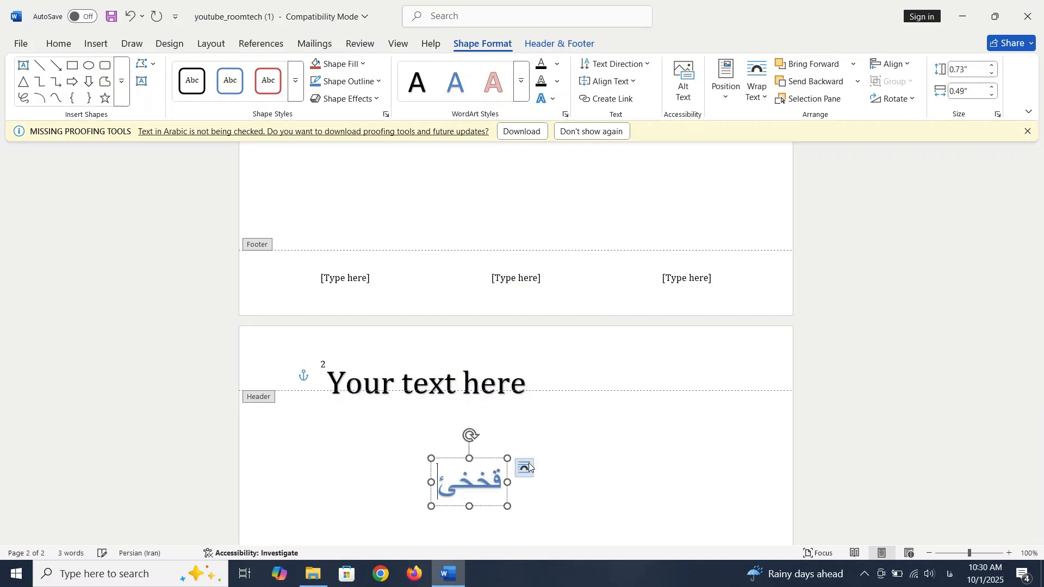
pyautogui.write('ف')
pyautogui.press('BackSpace')
pyautogui.press('BackSpace')
pyautogui.press('BackSpace')
pyautogui.press('BackSpace')
pyautogui.press('BackSpace')
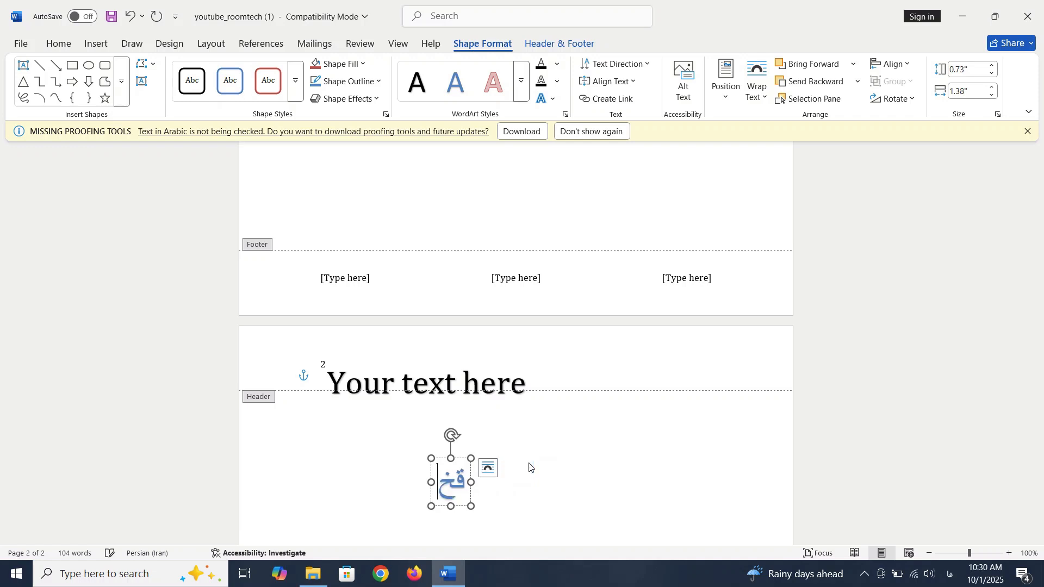
pyautogui.hotkey('alt', 'shift')
pyautogui.write('roo')
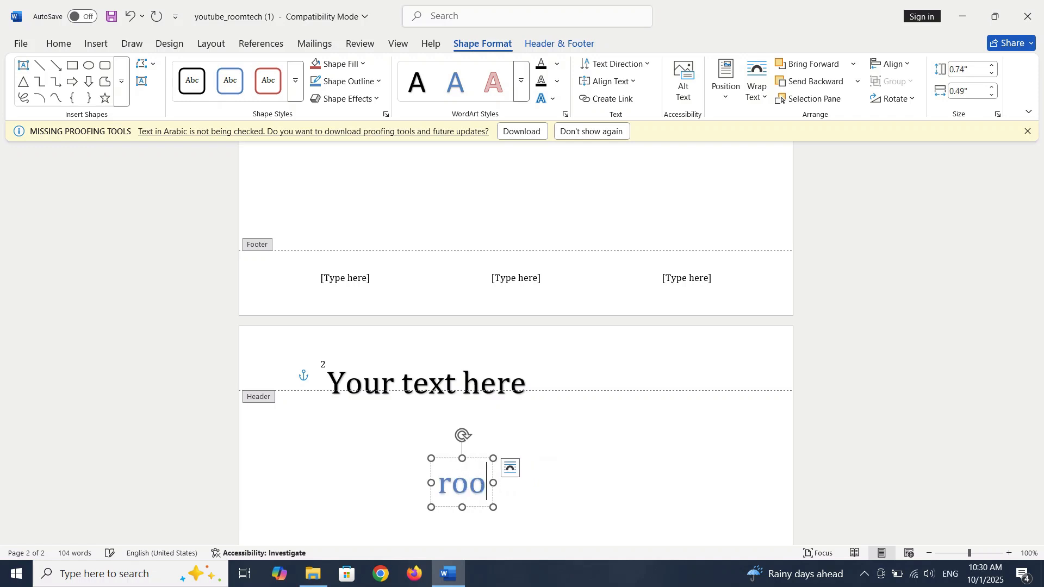
pyautogui.write('mtech')
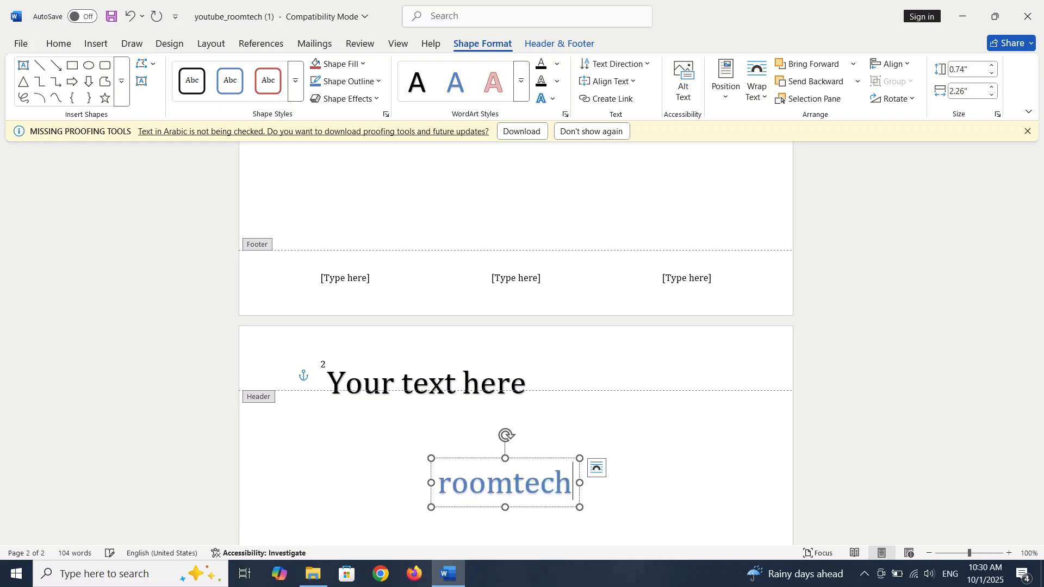
# Give the "roomtech" WordArt the light grey gradient shape style with black outline and the bold turquoise shadowed text style.
pyautogui.doubleClick(539, 470)
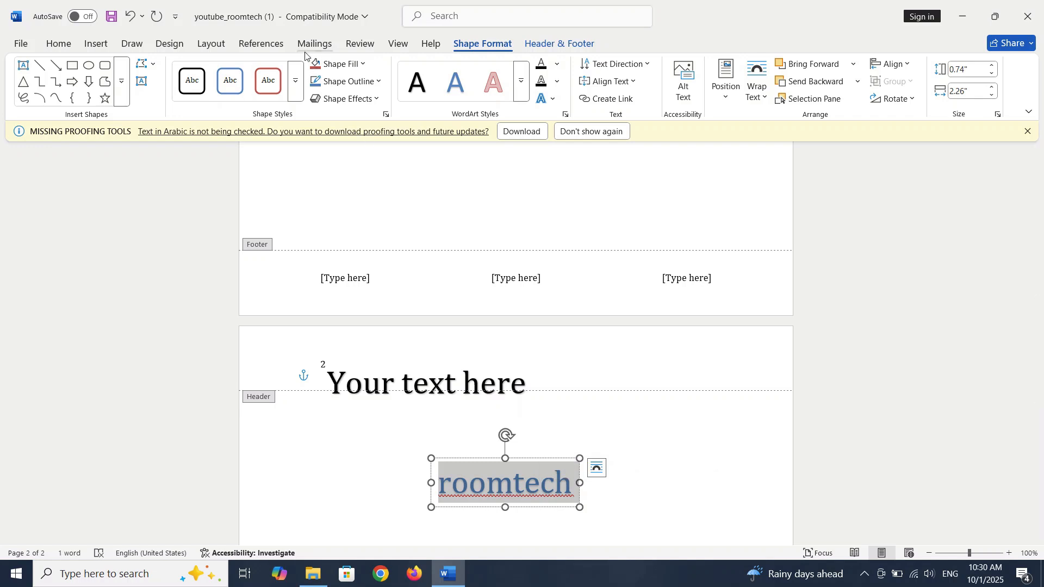
pyautogui.click(295, 81)
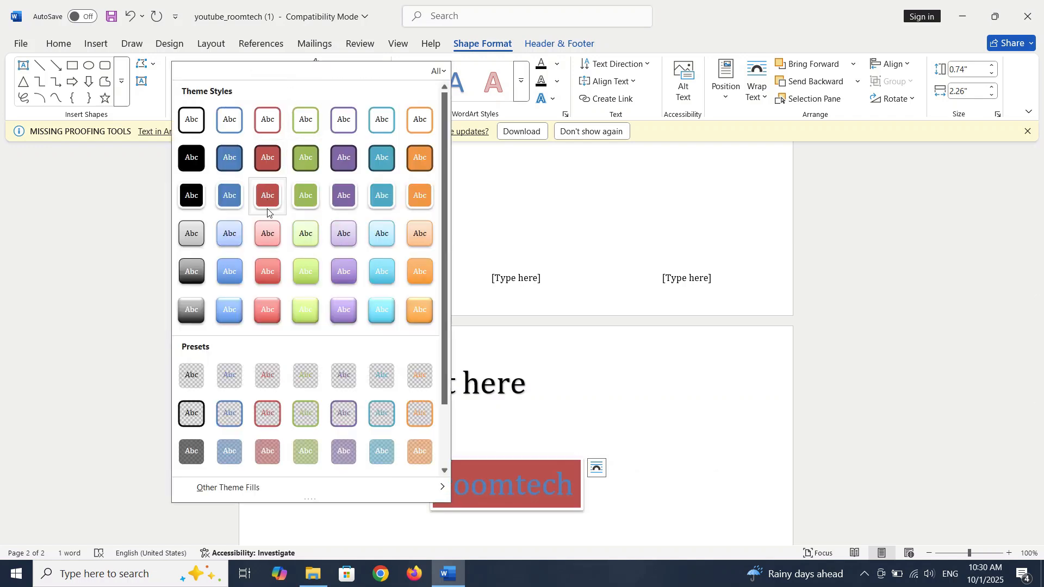
pyautogui.click(200, 237)
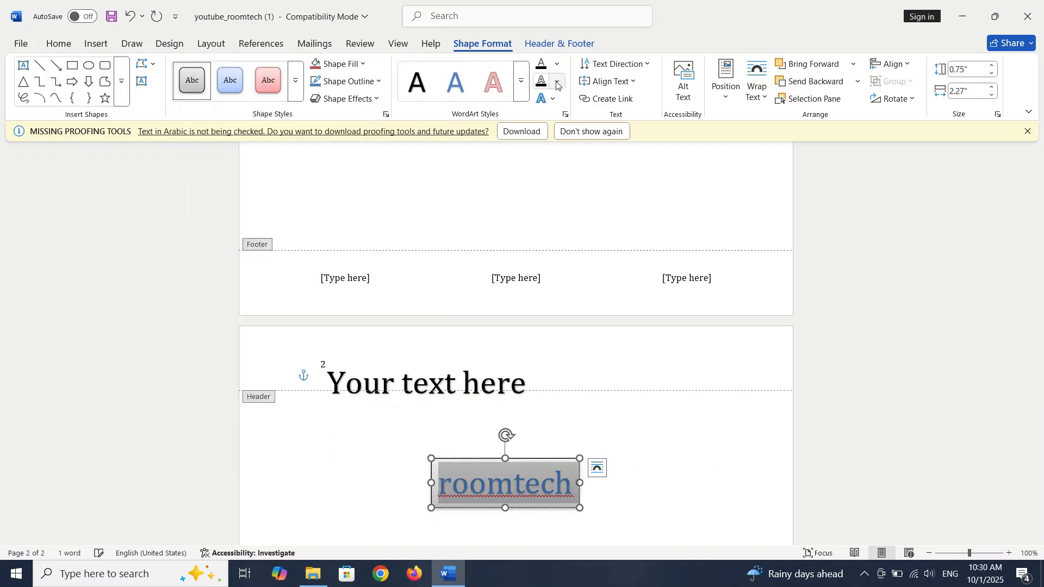
pyautogui.click(521, 80)
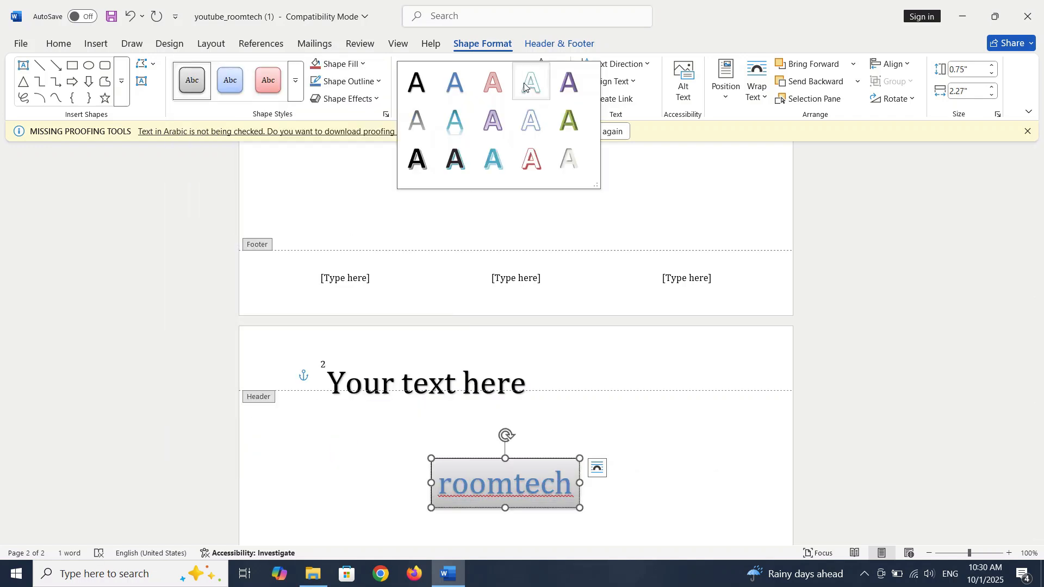
pyautogui.click(492, 159)
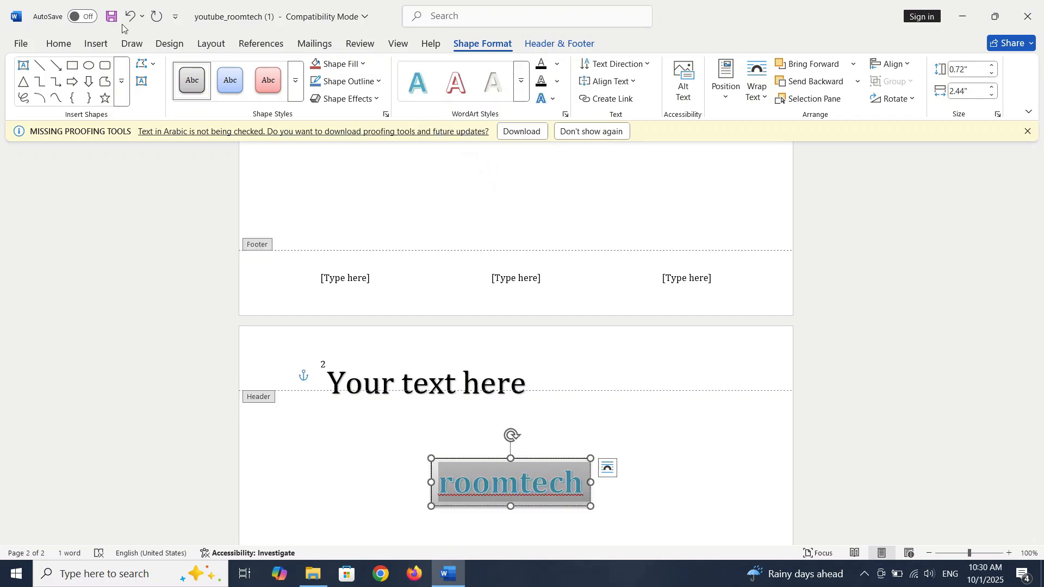
pyautogui.click(58, 43)
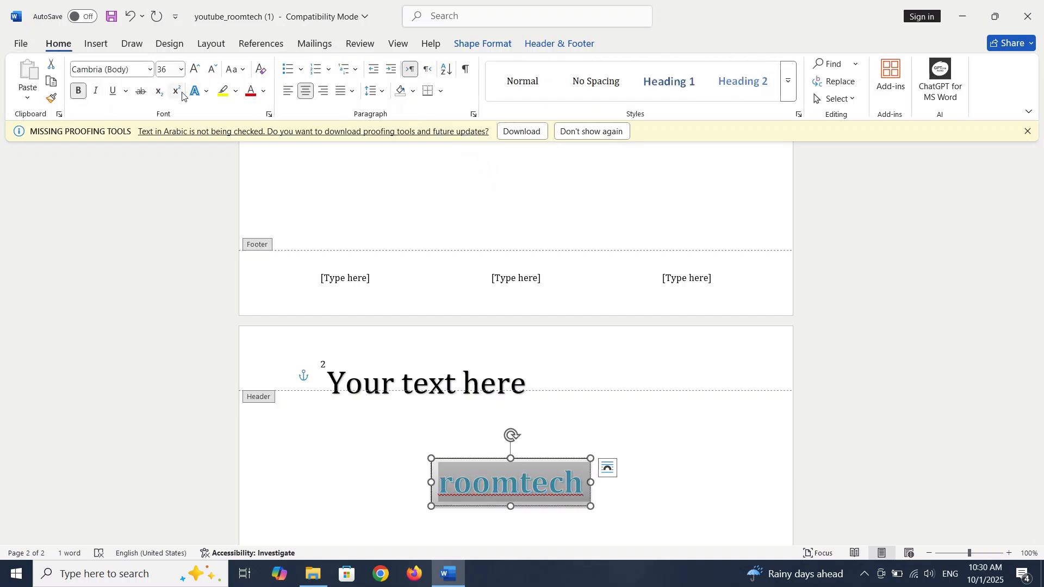
# Leave header editing and insert a signature line with the default setup into the body of page 2.
pyautogui.click(96, 43)
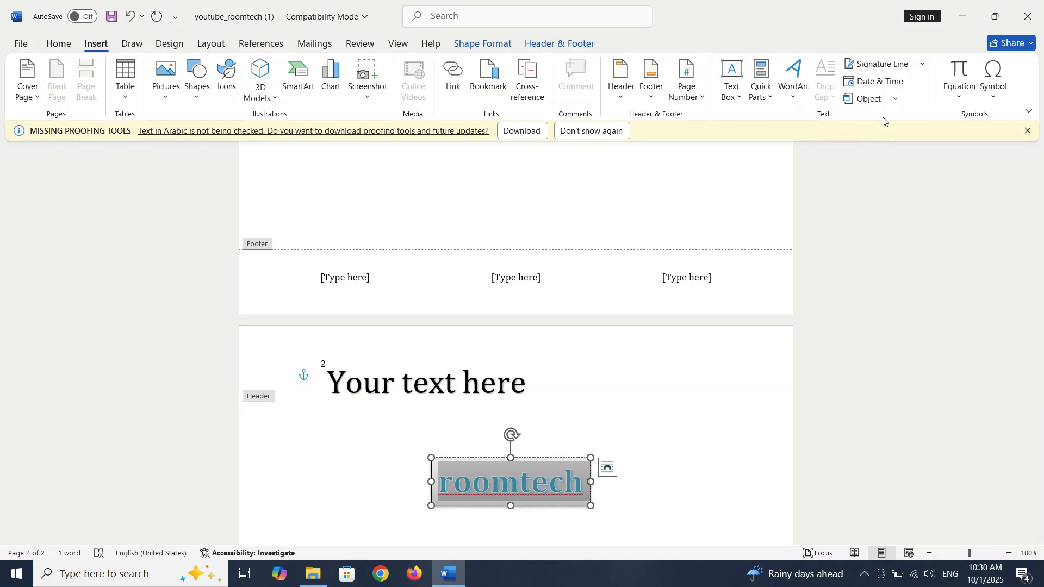
pyautogui.doubleClick(714, 446)
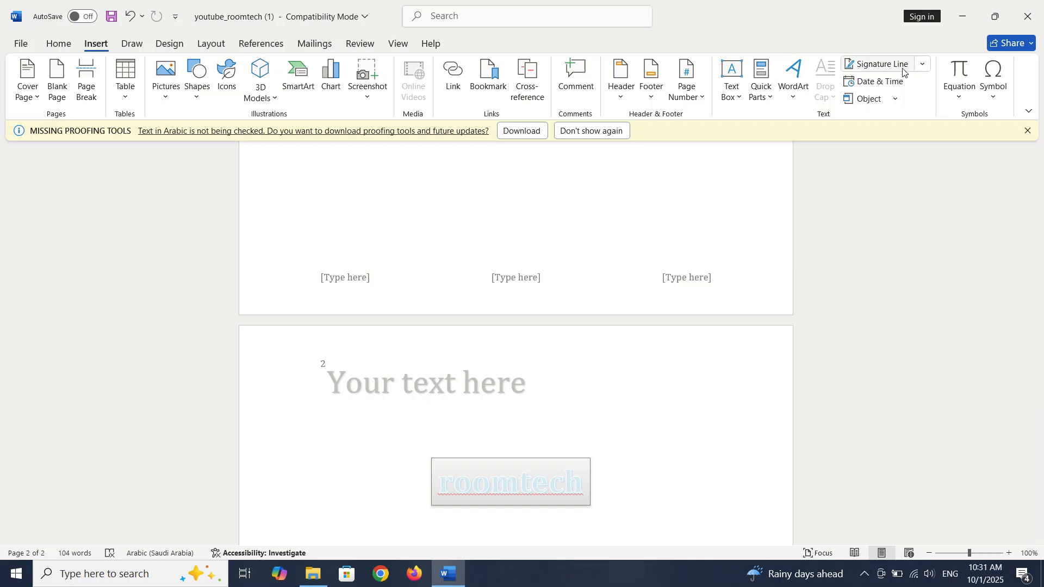
pyautogui.click(885, 71)
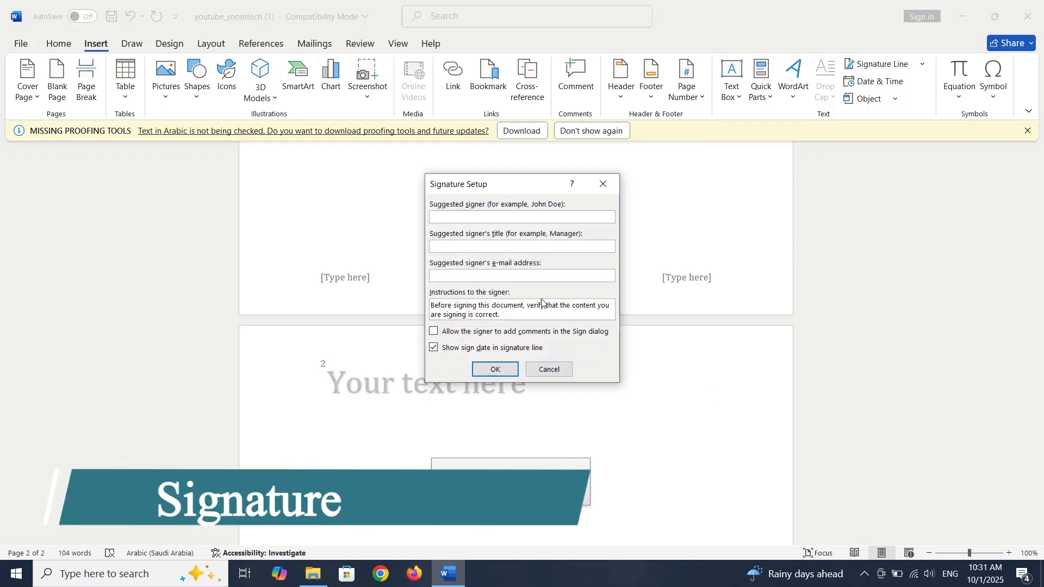
pyautogui.click(495, 370)
pyautogui.click(542, 433)
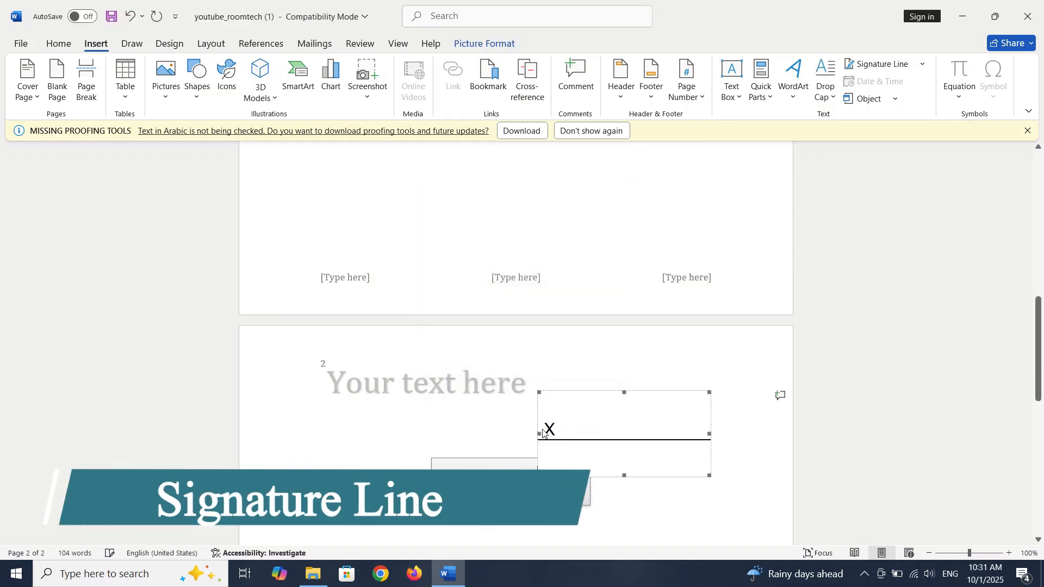
# Try to move the signature line, and make it narrower.
pyautogui.moveTo(648, 392); pyautogui.dragTo(522, 428)
pyautogui.click(558, 440)
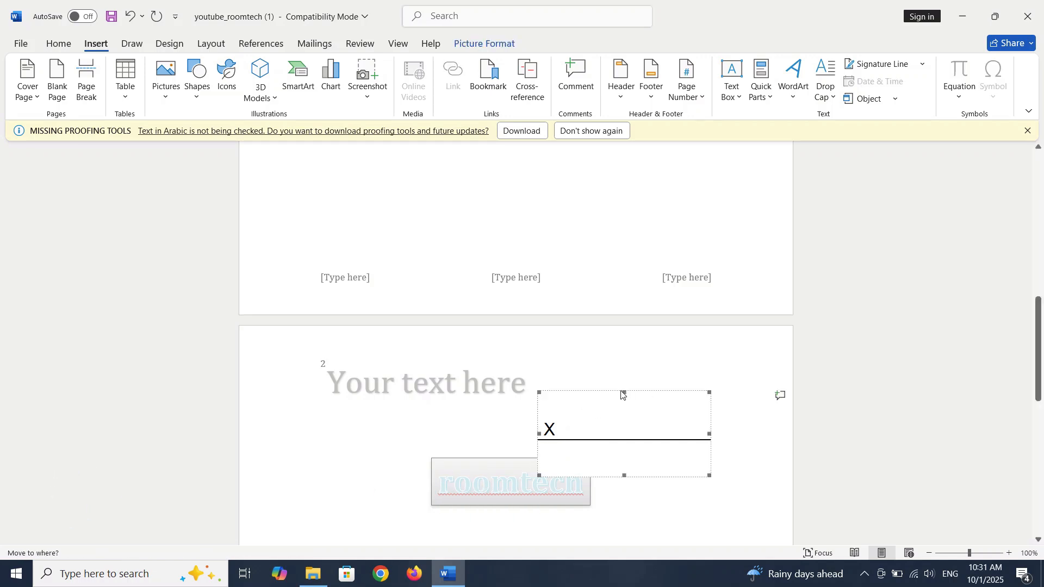
pyautogui.moveTo(623, 395); pyautogui.dragTo(615, 396)
pyautogui.click(606, 443)
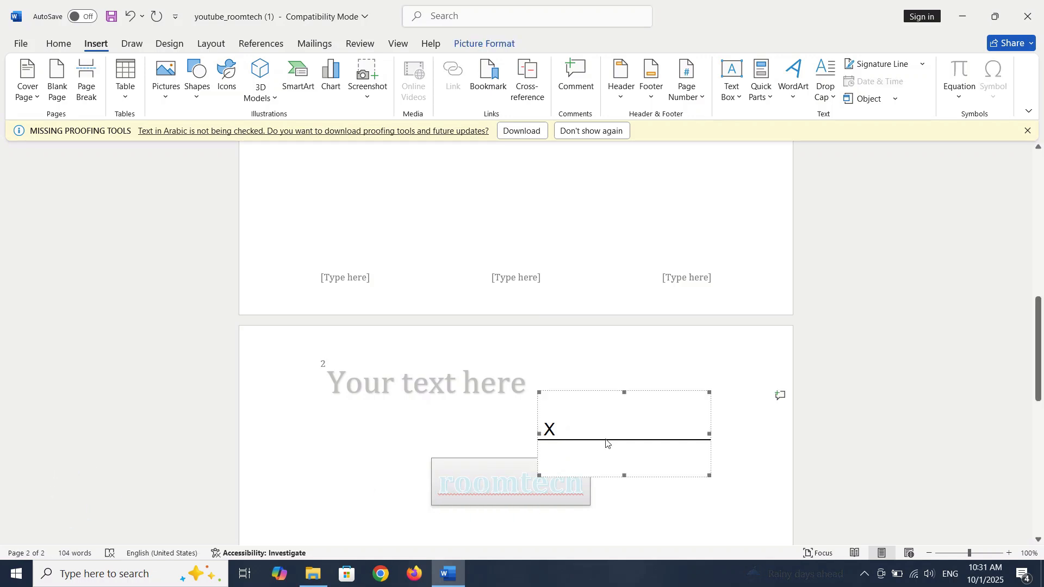
pyautogui.moveTo(709, 435); pyautogui.dragTo(660, 435)
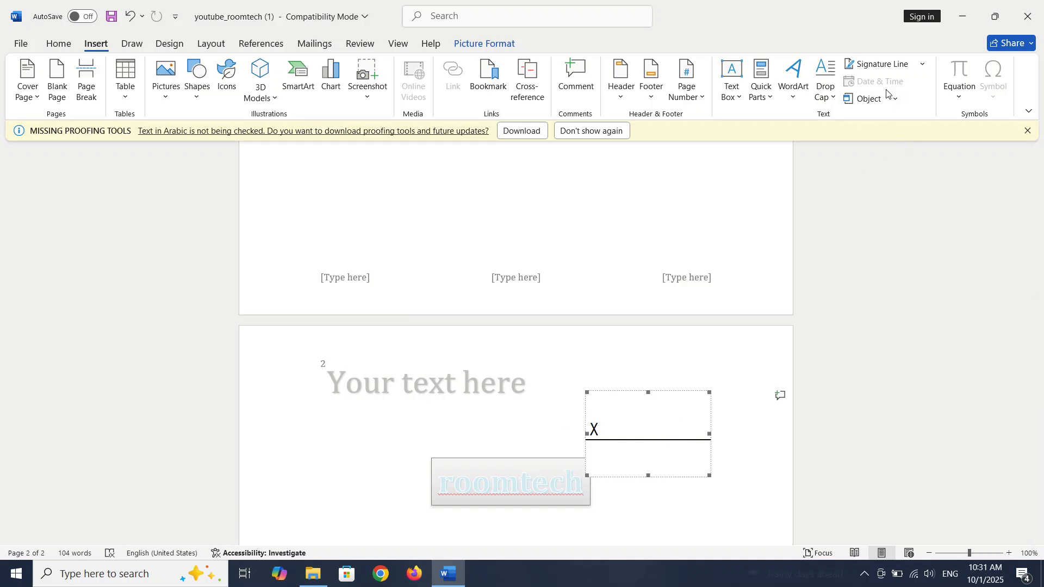
# Insert the current date in the page 2 header, using Persian (Iran), the Gregorian calendar and the 25/10/01 format.
pyautogui.doubleClick(760, 371)
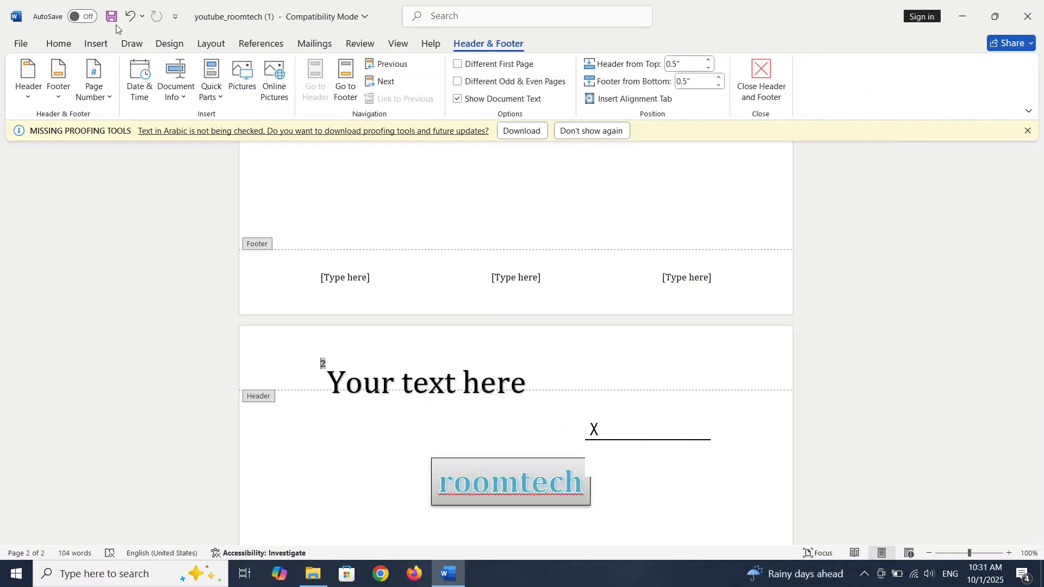
pyautogui.click(96, 45)
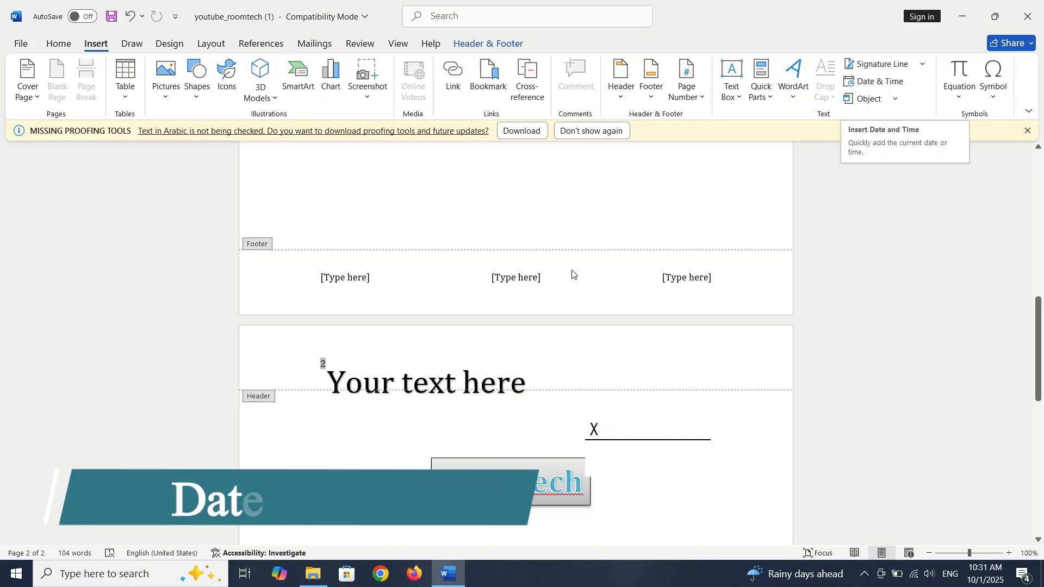
pyautogui.click(875, 84)
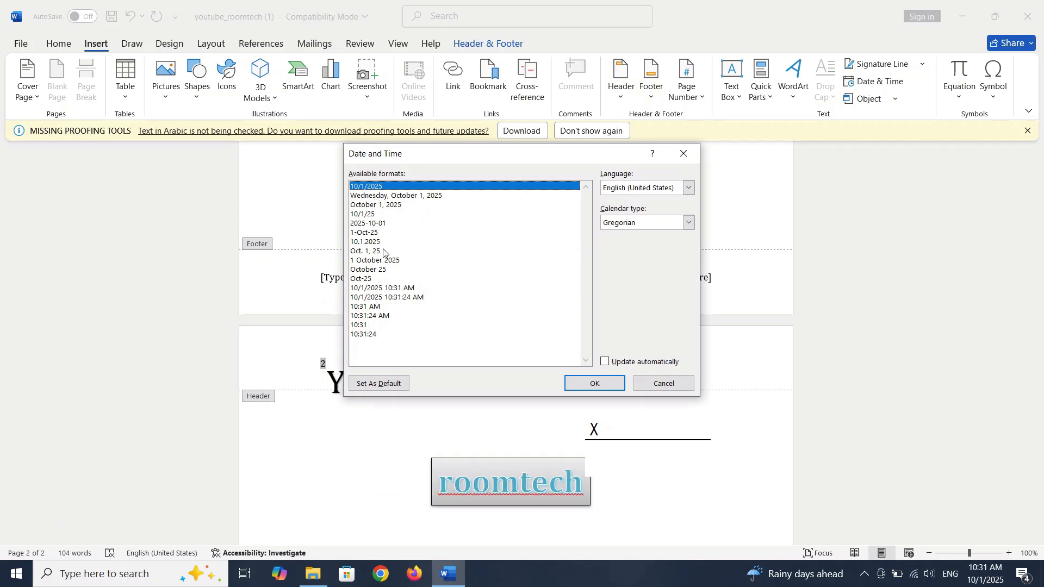
pyautogui.click(672, 190)
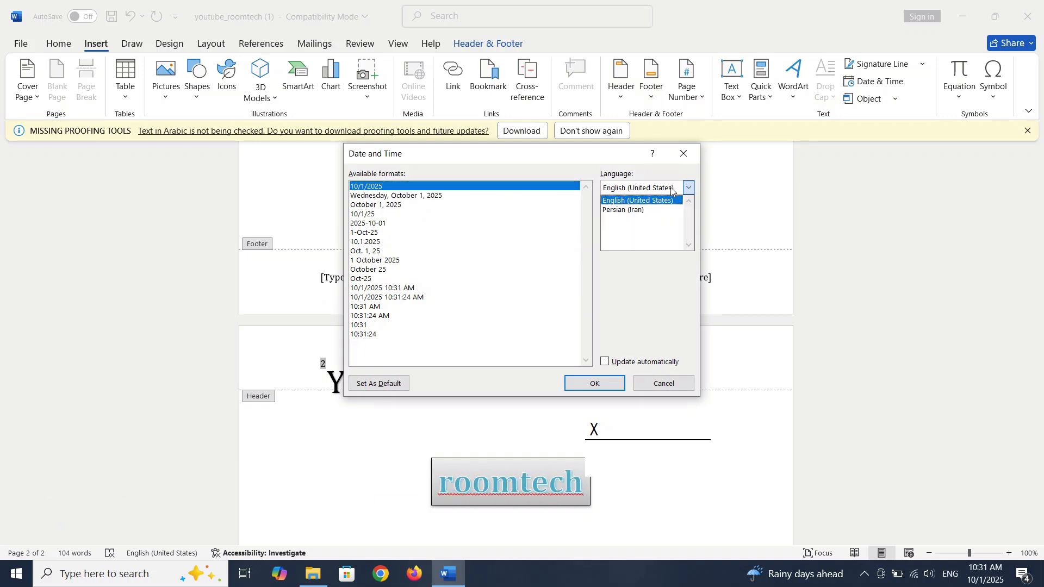
pyautogui.click(627, 213)
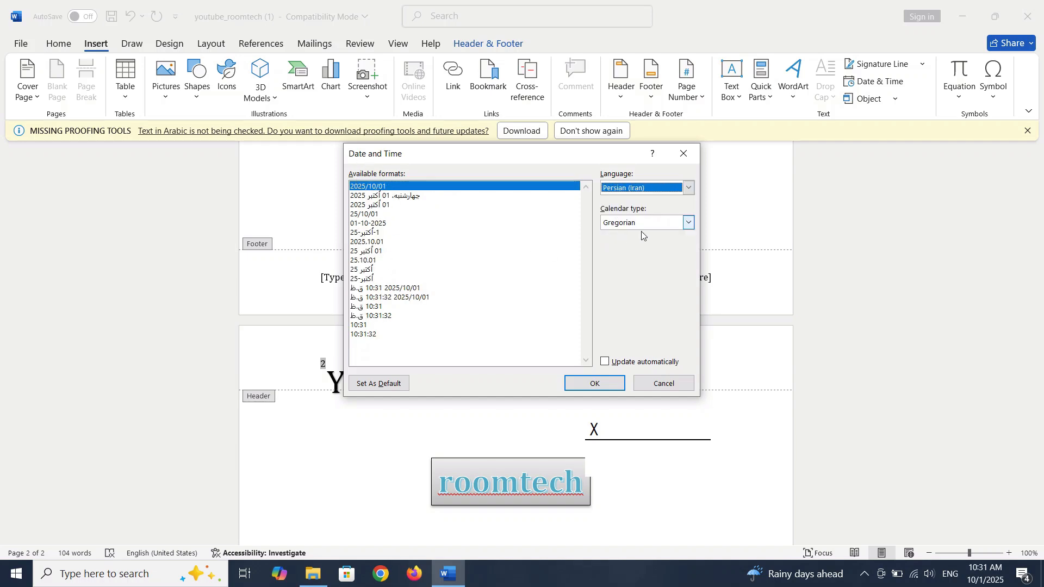
pyautogui.click(662, 223)
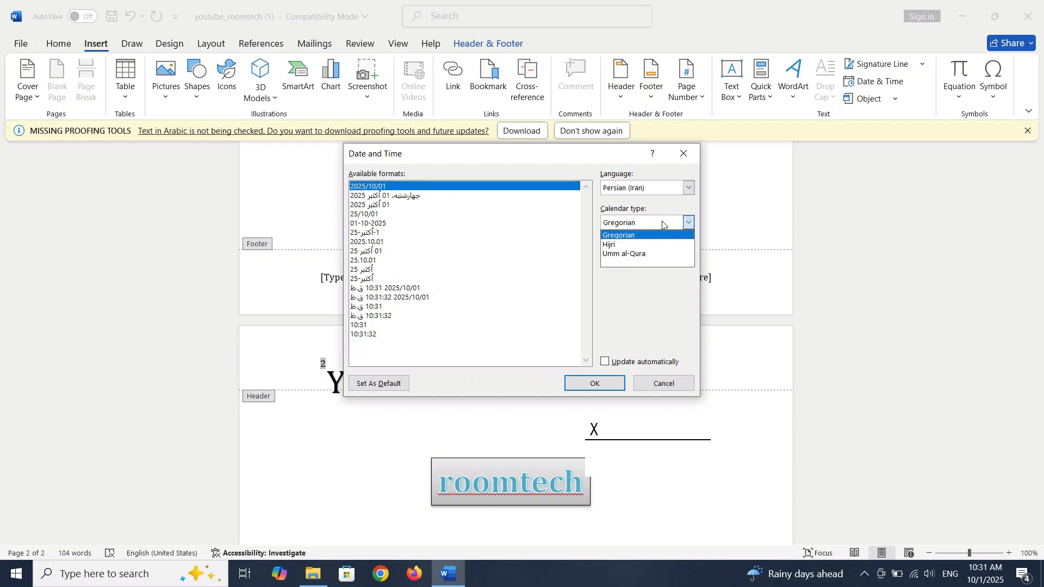
pyautogui.click(662, 223)
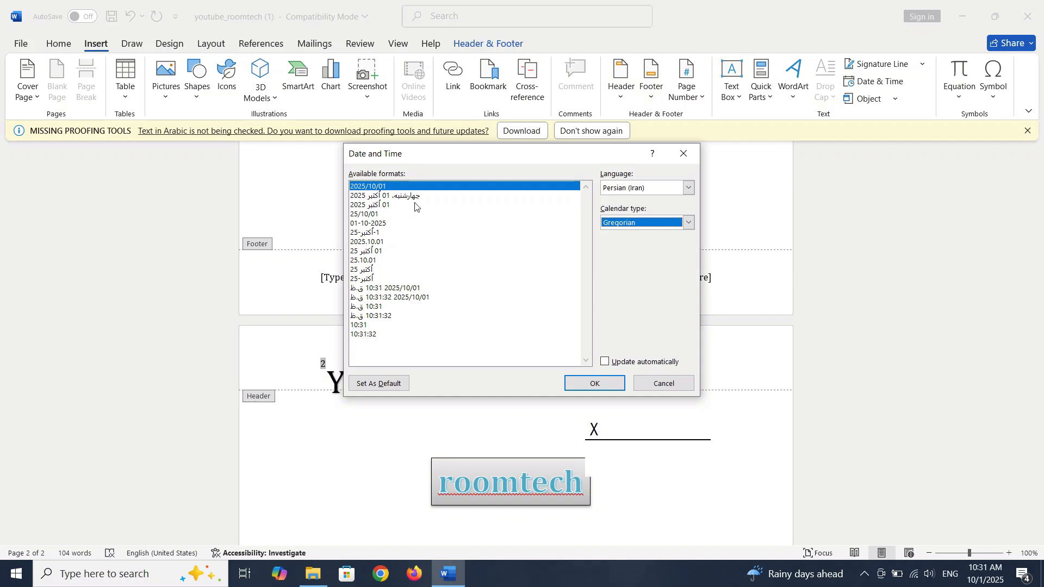
pyautogui.click(361, 188)
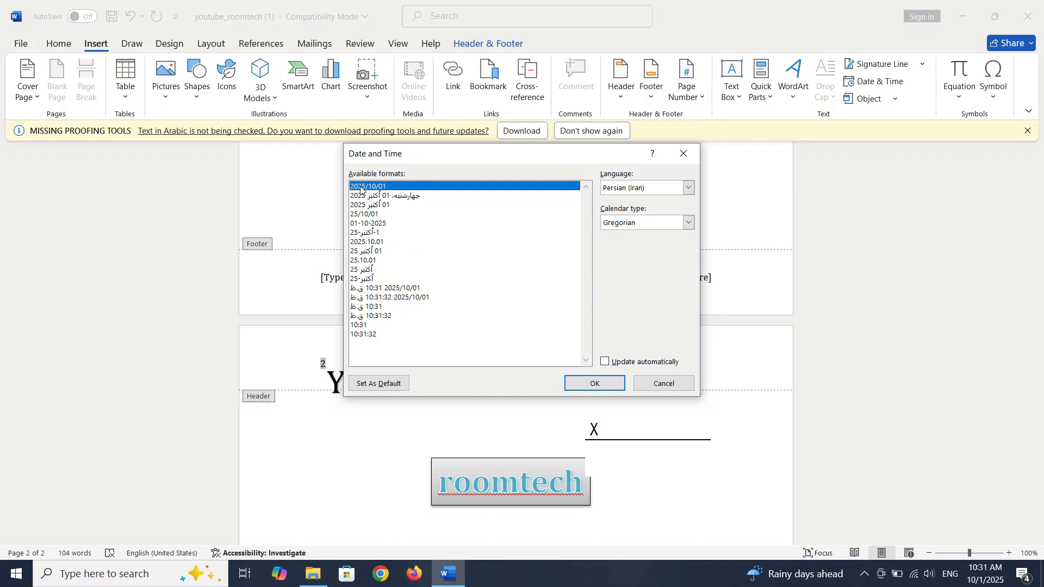
pyautogui.click(395, 197)
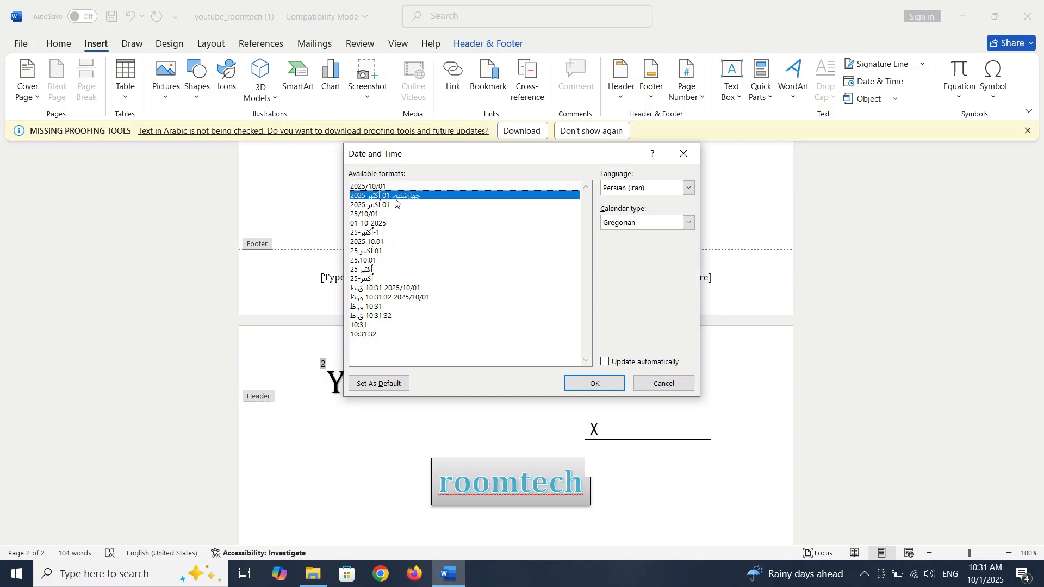
pyautogui.click(359, 215)
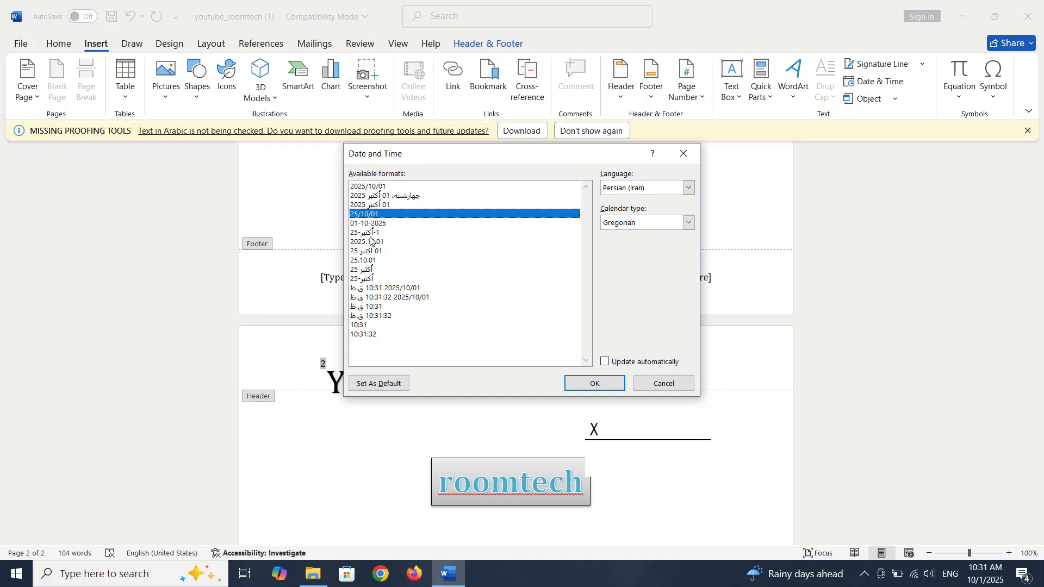
pyautogui.click(585, 385)
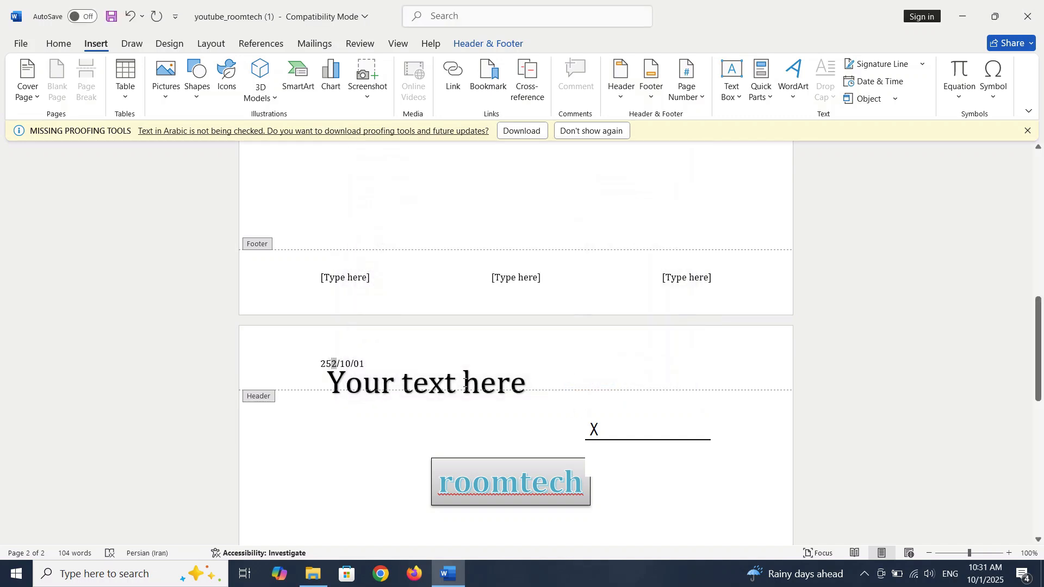
# Delete the "Your text here" WordArt overlapping the date in the page 2 header, and select the date's ending "01".
pyautogui.click(333, 364)
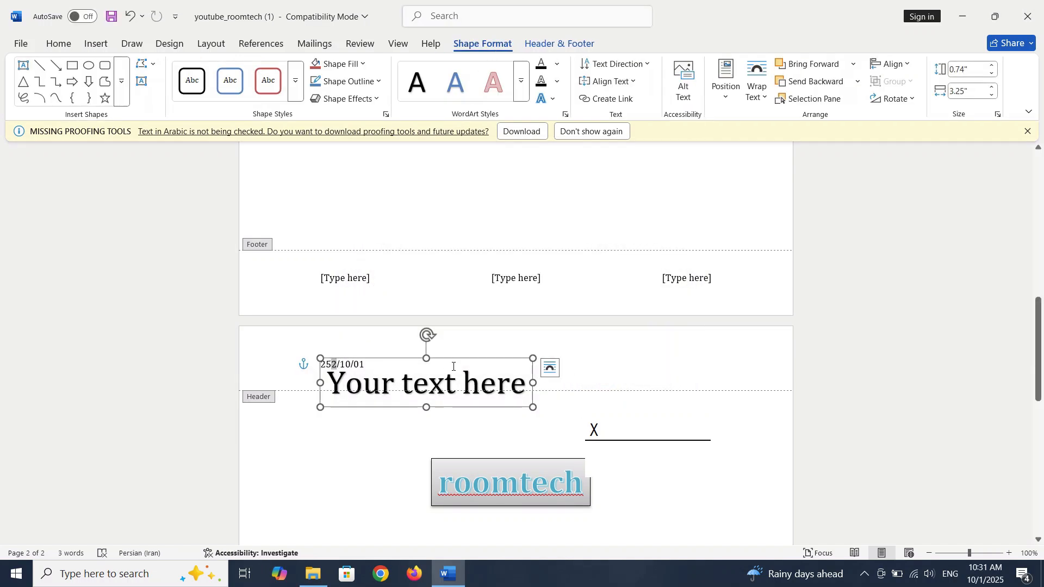
pyautogui.press('Delete')
pyautogui.doubleClick(333, 364)
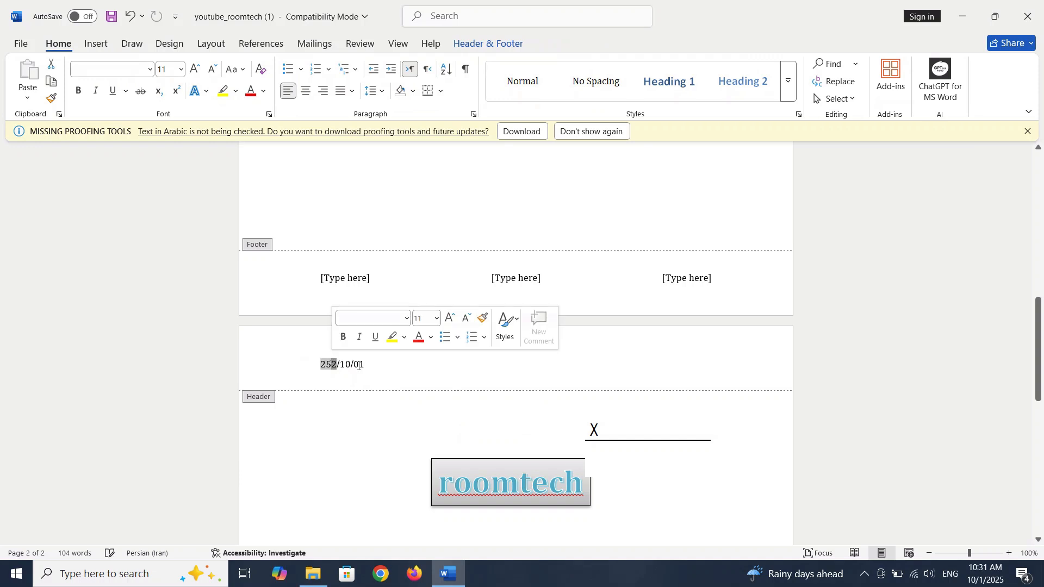
pyautogui.doubleClick(358, 364)
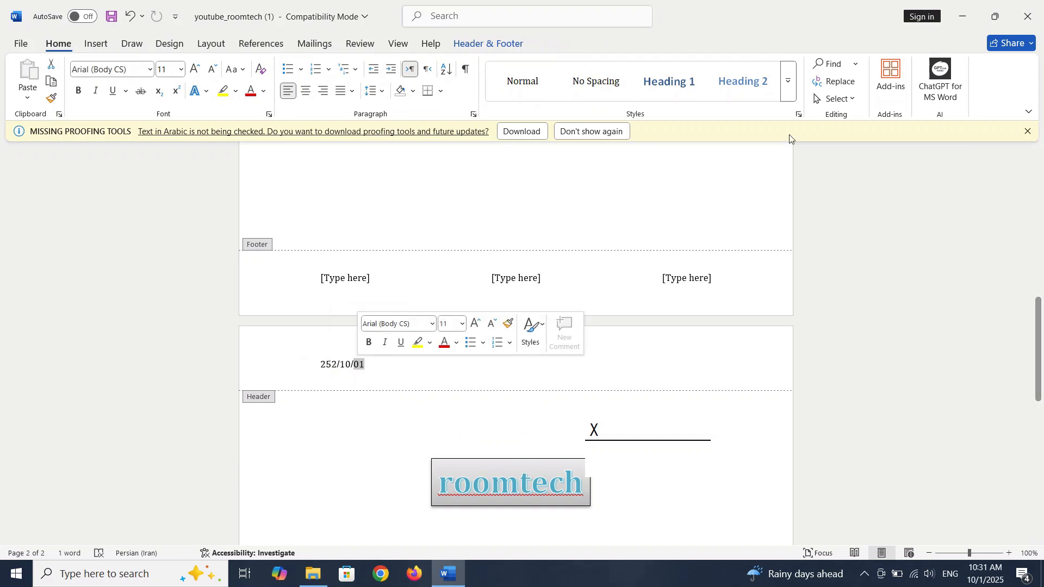
# Insert a new Microsoft Excel 97-2003 Worksheet object beside the date in the page 2 header.
pyautogui.click(89, 45)
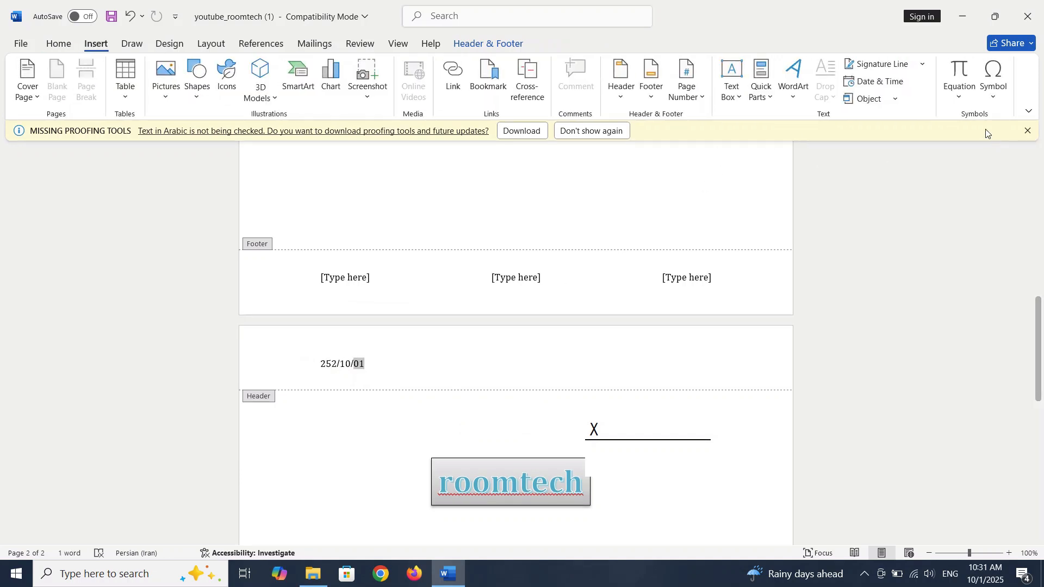
pyautogui.click(894, 100)
pyautogui.click(868, 116)
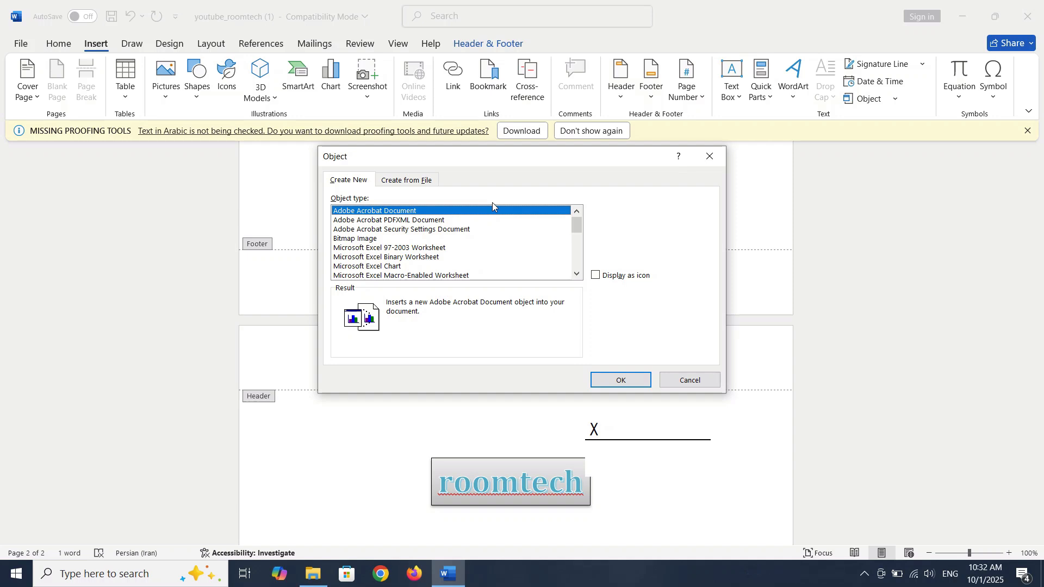
pyautogui.click(414, 222)
pyautogui.click(381, 239)
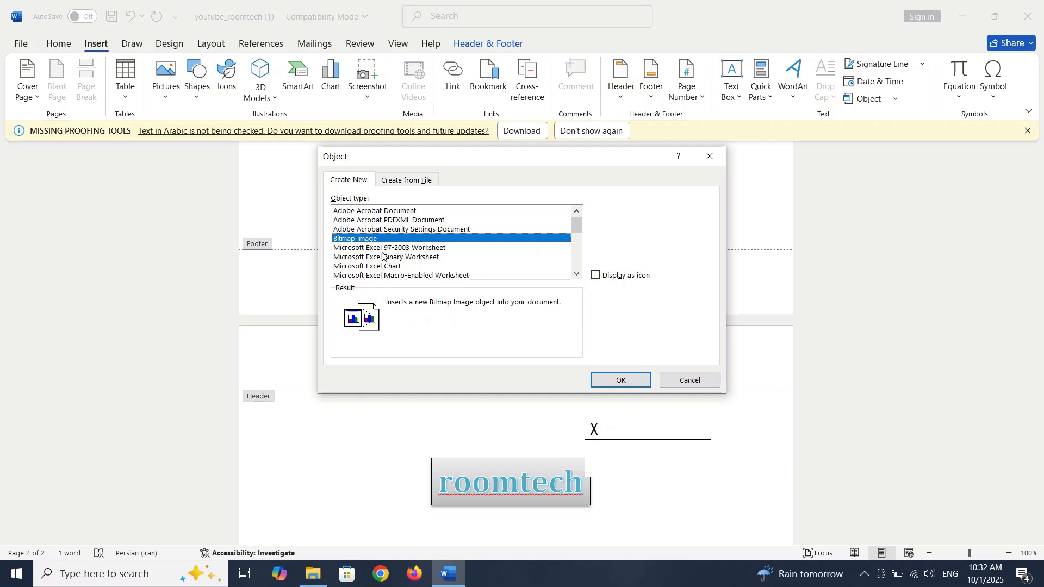
pyautogui.click(385, 248)
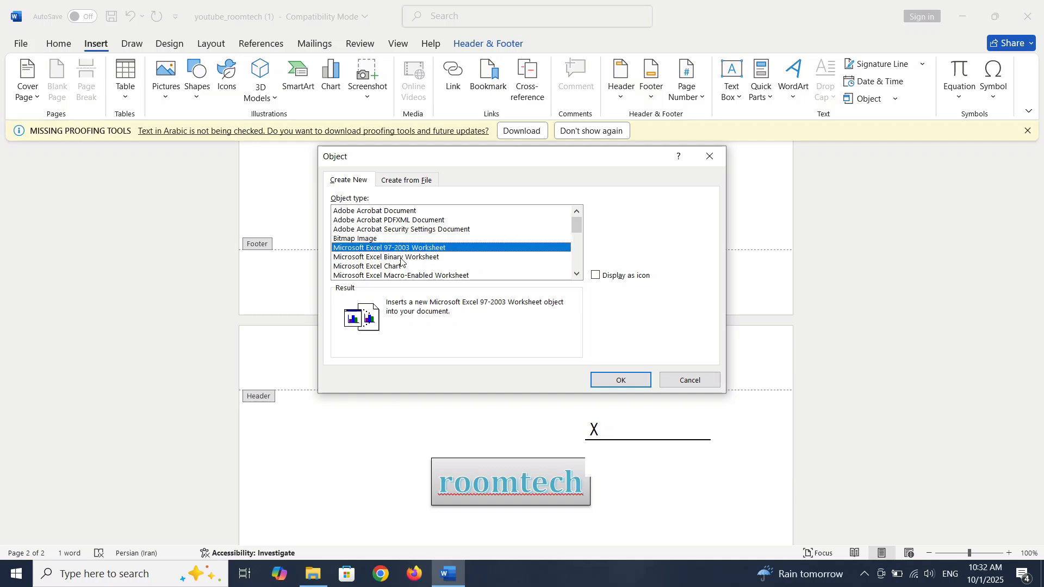
pyautogui.click(608, 381)
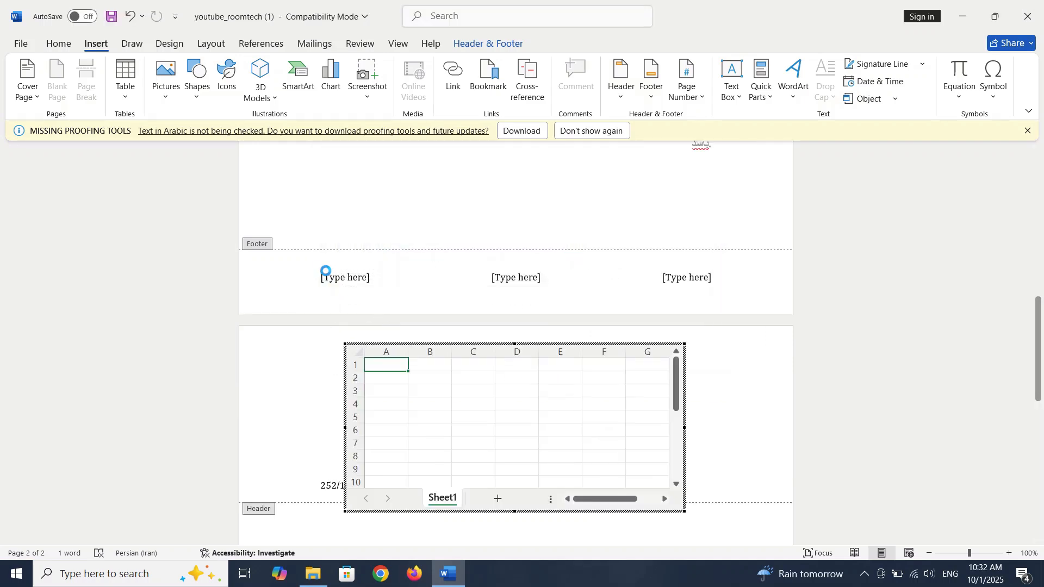
# Select cell B16 in the embedded worksheet and show the insert commands available for it.
pyautogui.scroll(-4, 419, 429)
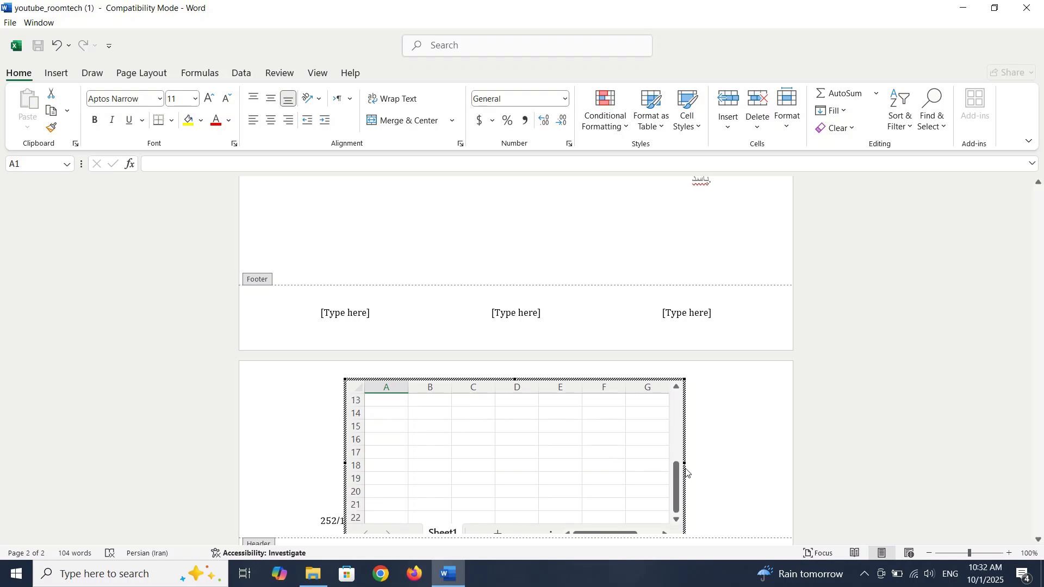
pyautogui.scroll(-2, 721, 470)
pyautogui.scroll(-1, 648, 447)
pyautogui.scroll(2, 606, 394)
pyautogui.doubleClick(478, 350)
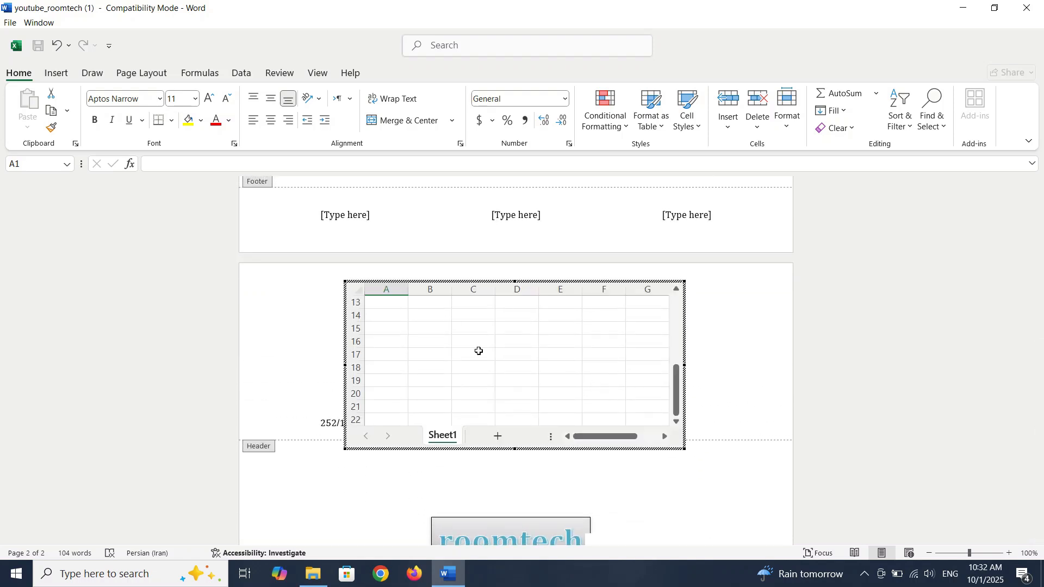
pyautogui.click(449, 341)
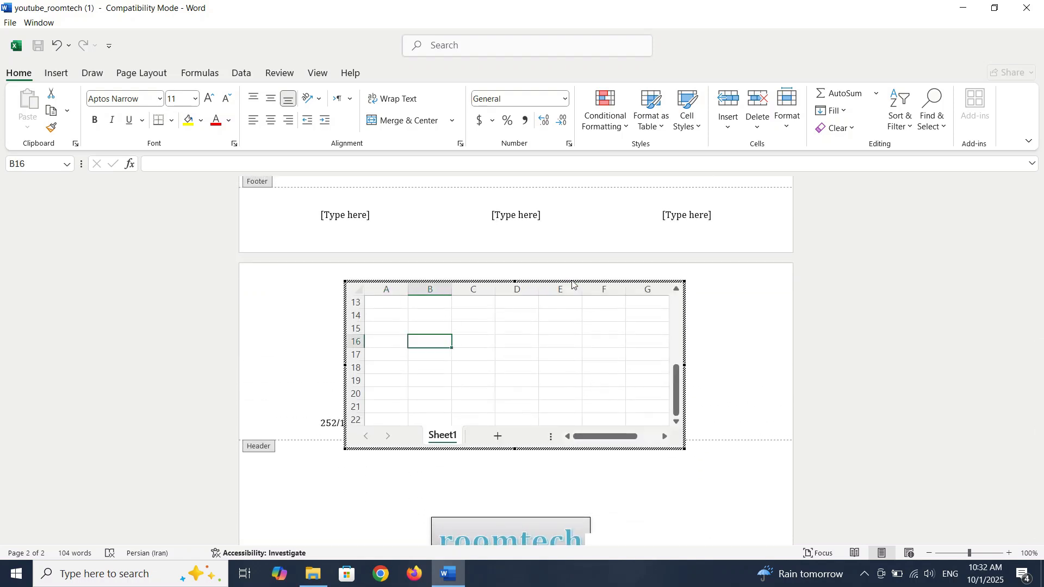
pyautogui.click(57, 74)
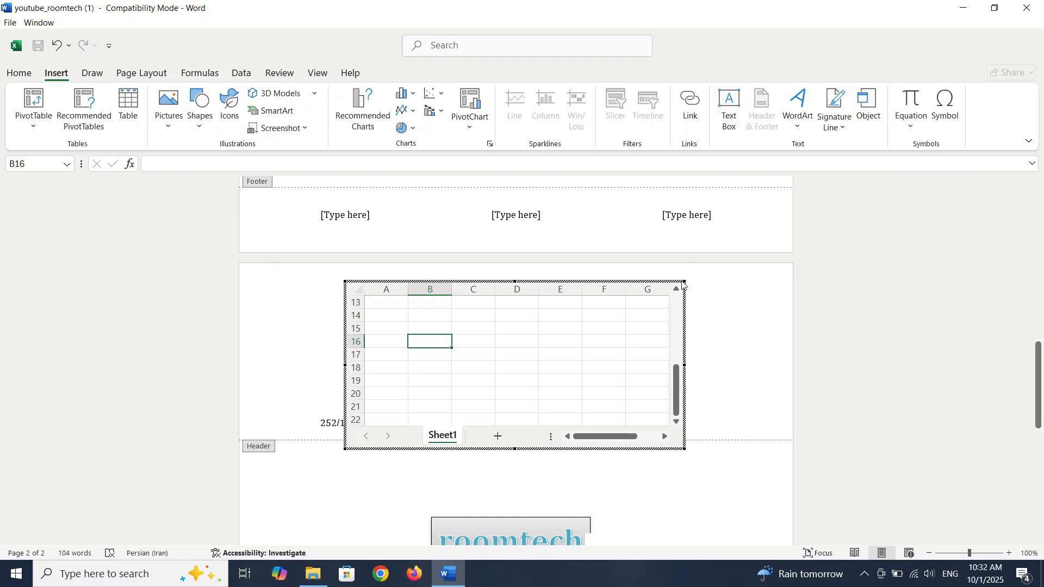
# Clear the contents of column G in the embedded worksheet and return to the body of page 2.
pyautogui.rightClick(648, 288)
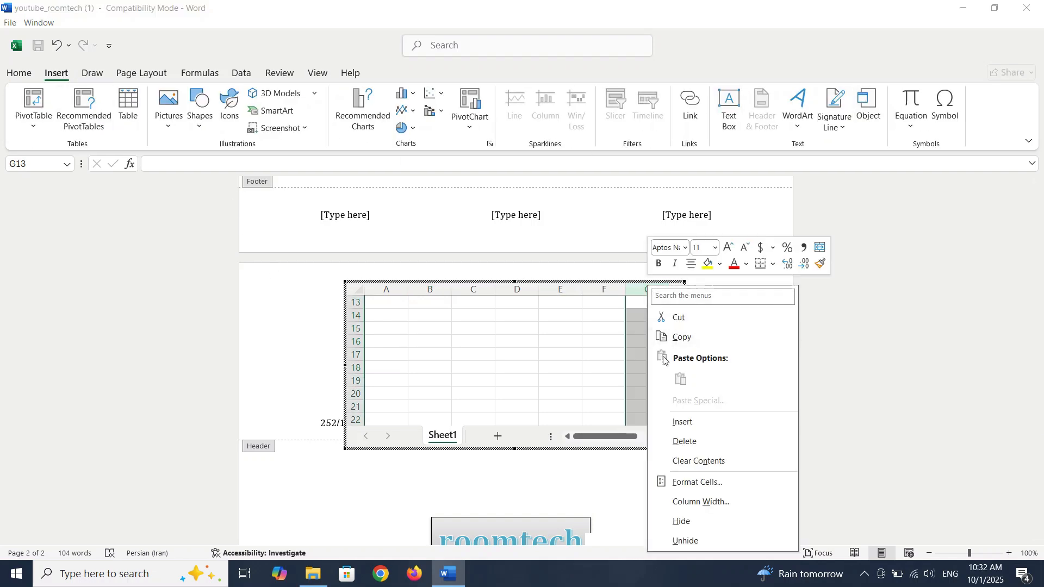
pyautogui.click(696, 460)
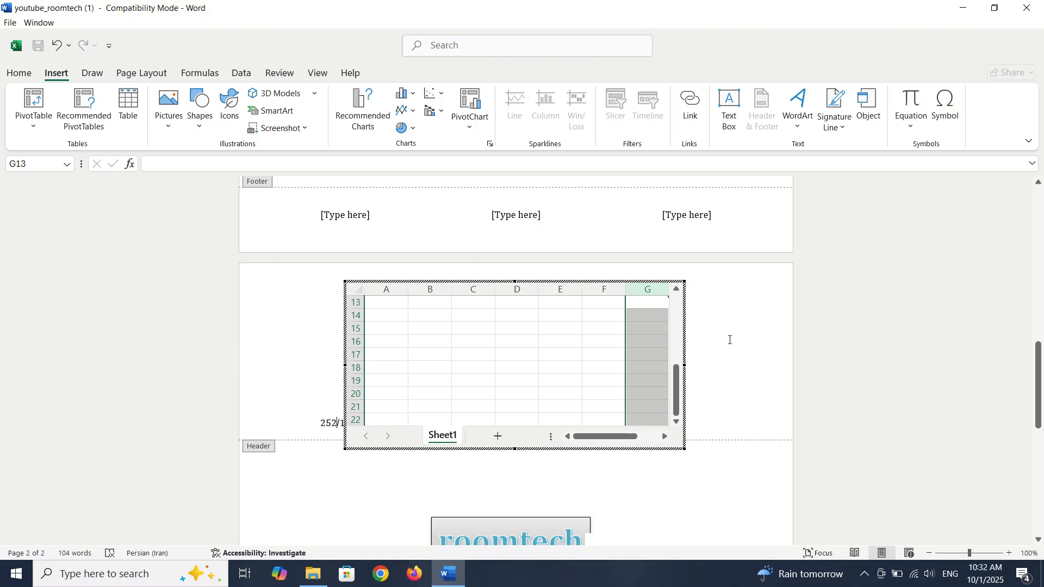
pyautogui.click(729, 340)
pyautogui.doubleClick(687, 455)
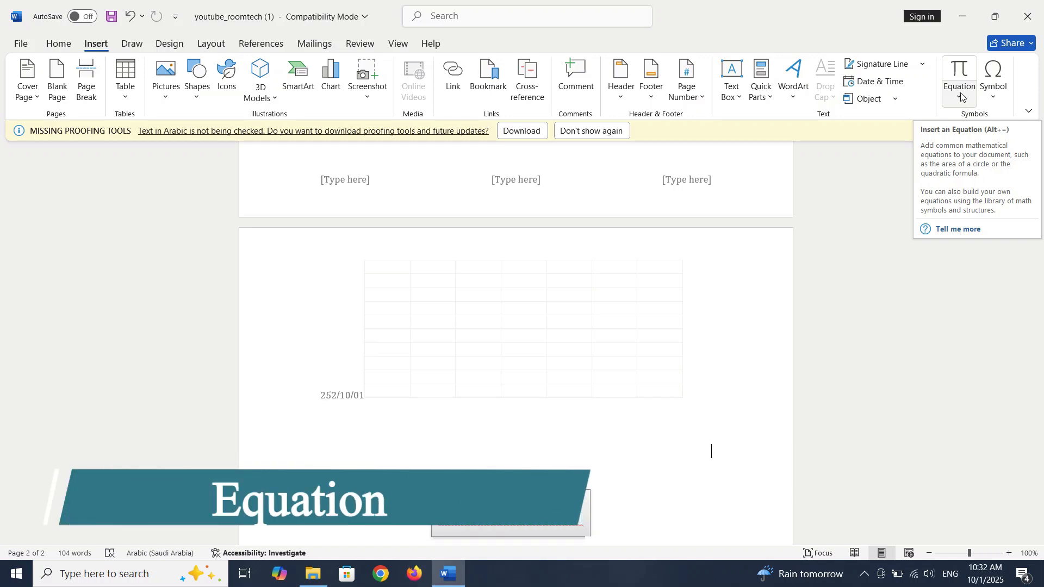
# Insert the built-in Binomial Theorem equation into the body of page 2.
pyautogui.click(961, 96)
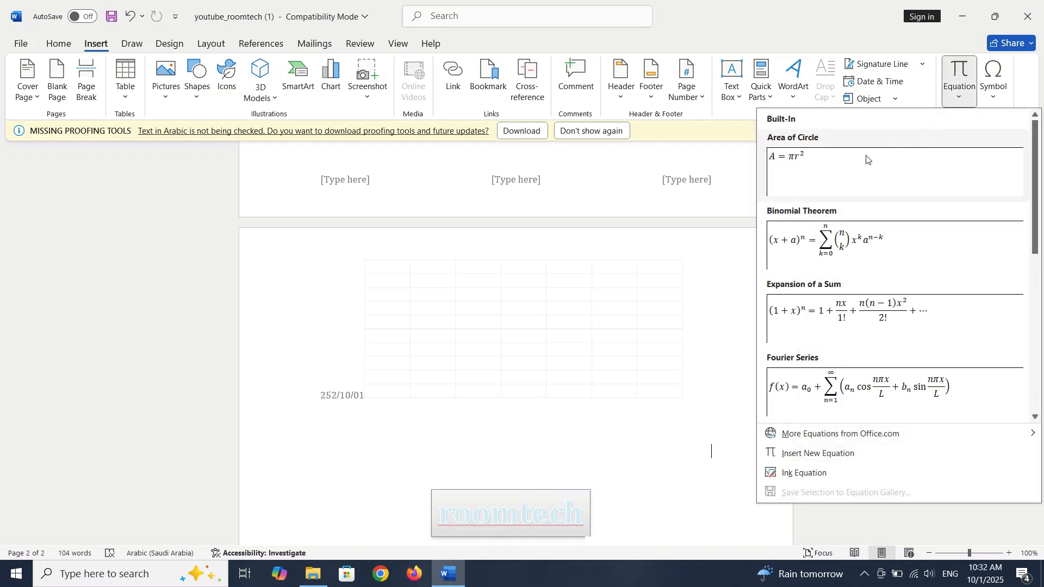
pyautogui.click(837, 249)
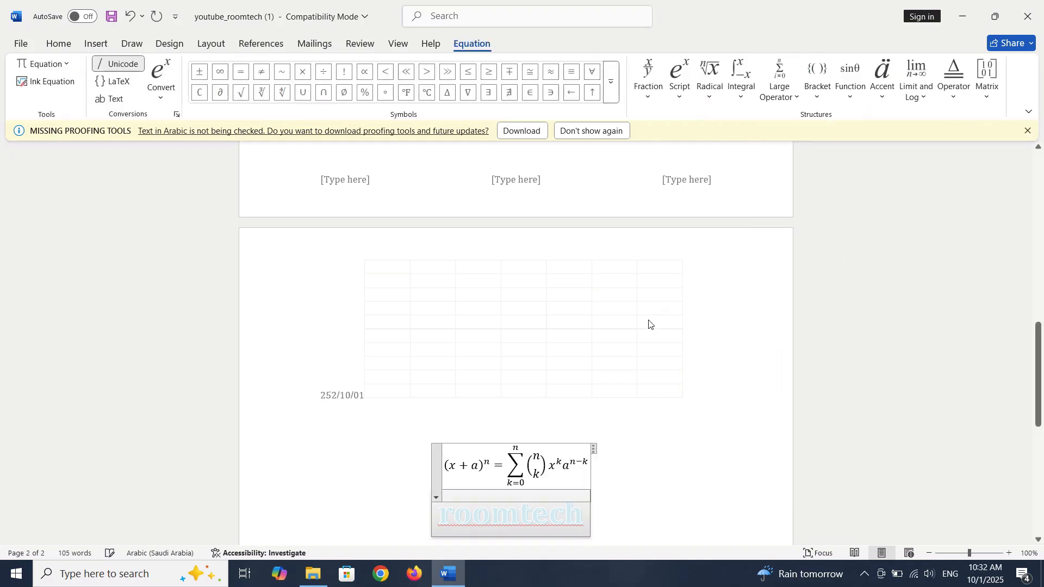
pyautogui.scroll(-2, 649, 324)
# Change the equation's upper summation limit to nk and the upper term in the binomial brackets to nl.
pyautogui.click(452, 335)
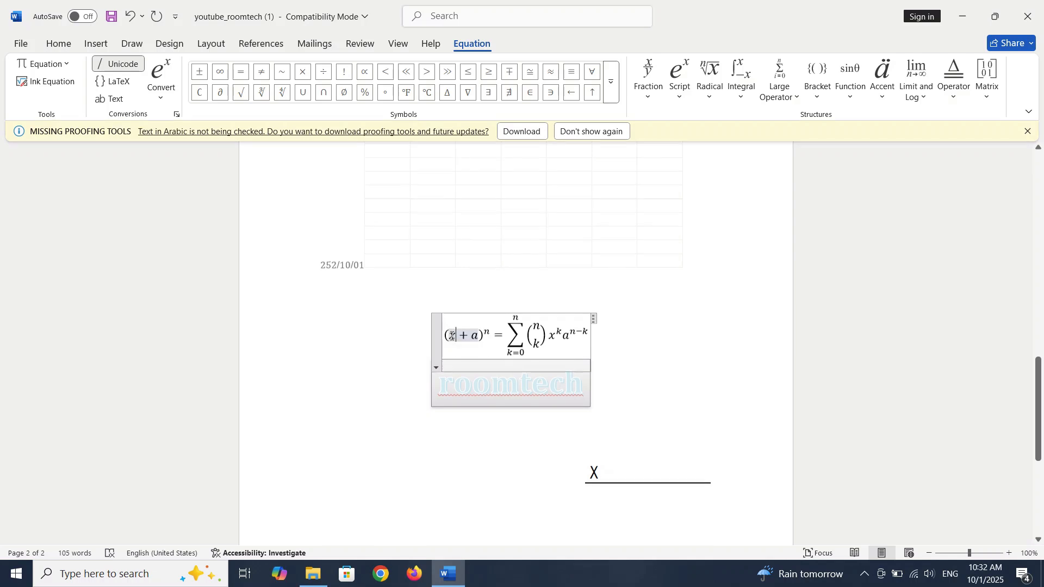
pyautogui.click(515, 318)
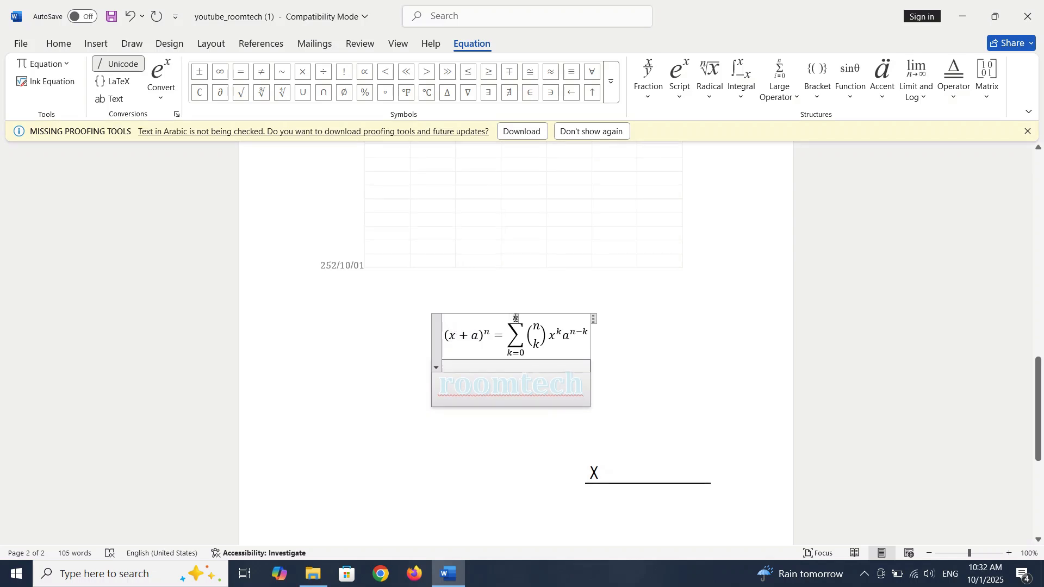
pyautogui.write('k')
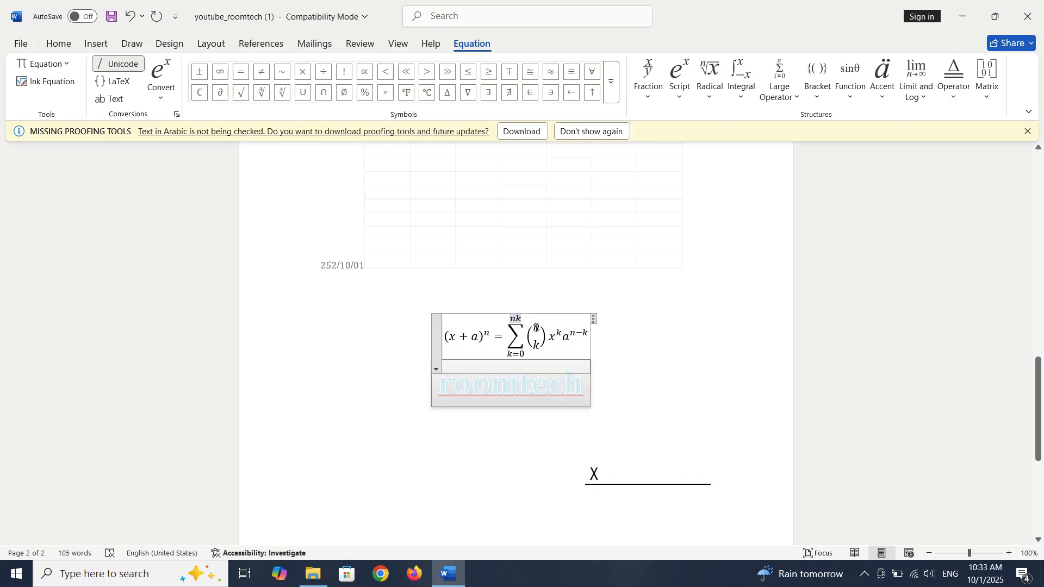
pyautogui.click(537, 327)
pyautogui.write('l')
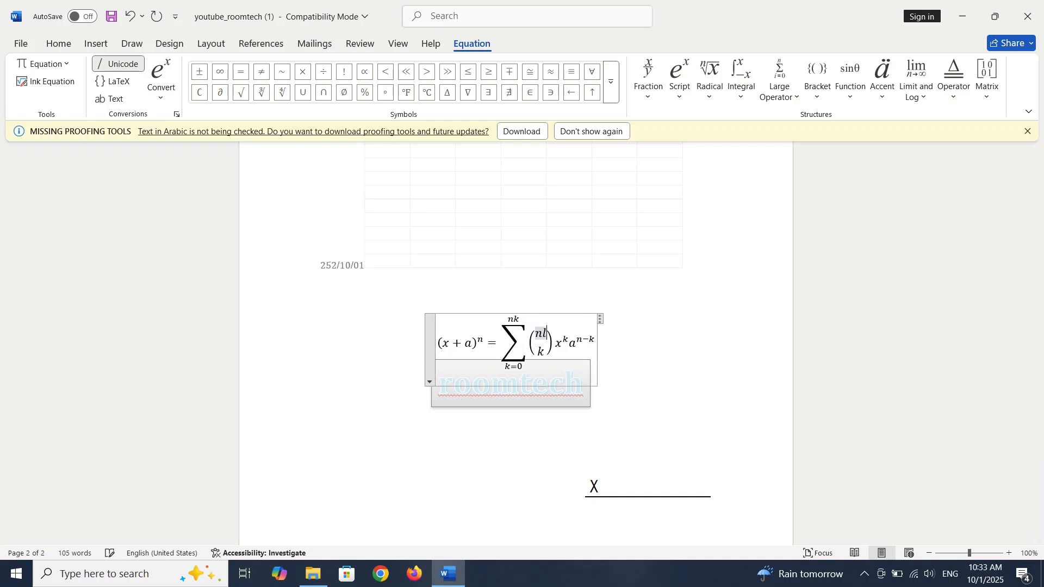
# Add the ω symbol after k in the lower term of the equation's binomial brackets.
pyautogui.click(579, 337)
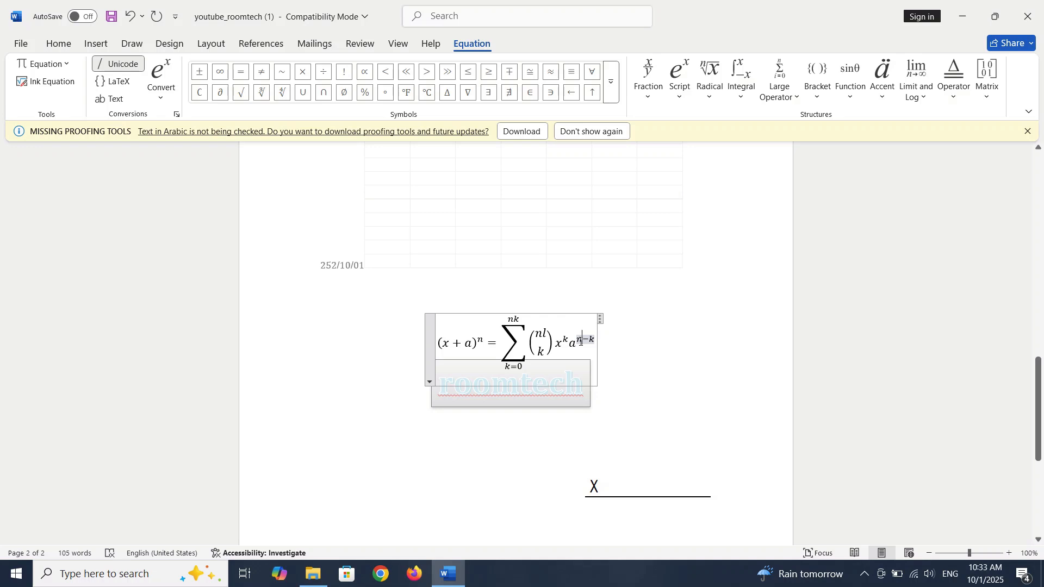
pyautogui.click(550, 399)
pyautogui.click(545, 342)
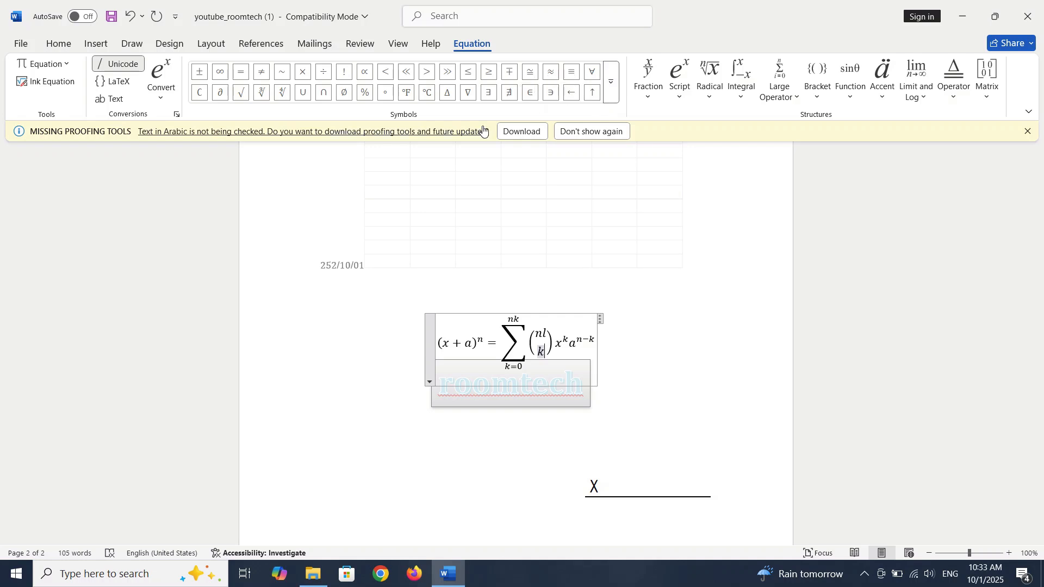
pyautogui.click(611, 91)
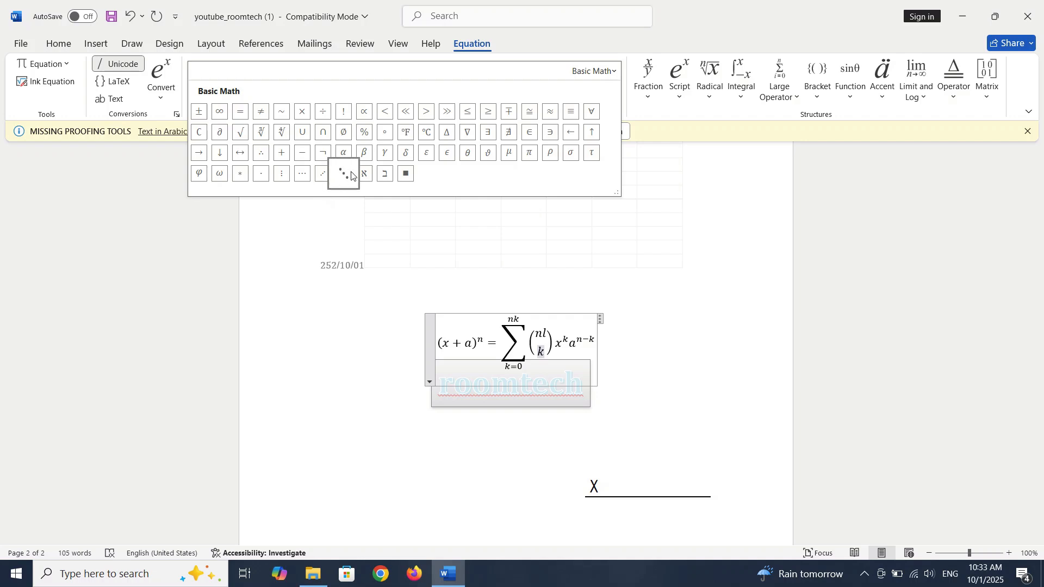
pyautogui.click(226, 179)
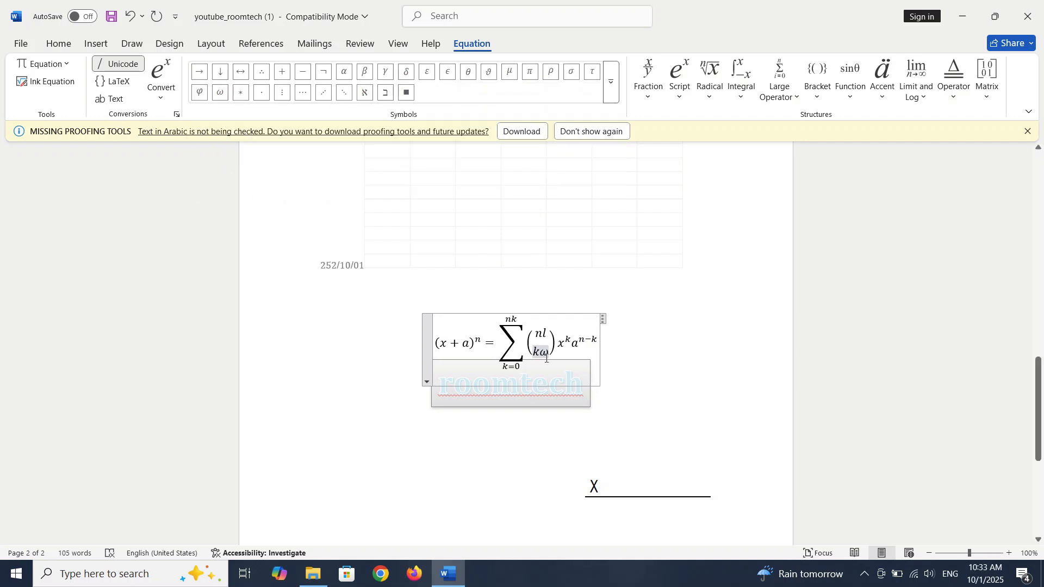
# Append a skewed fraction to the equation's final exponent n−k, with numerator 5 and denominator 6.
pyautogui.click(597, 338)
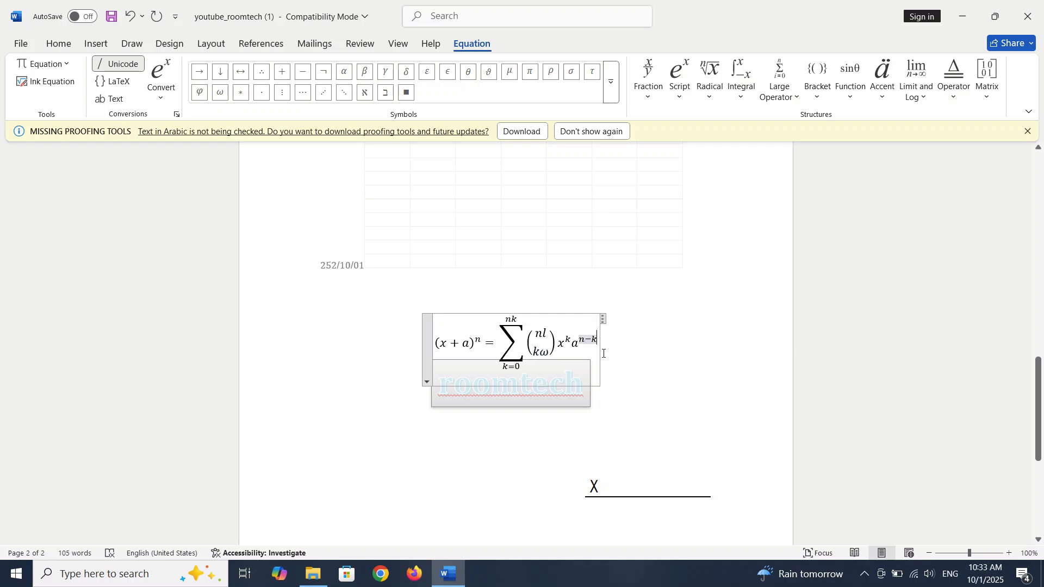
pyautogui.click(649, 98)
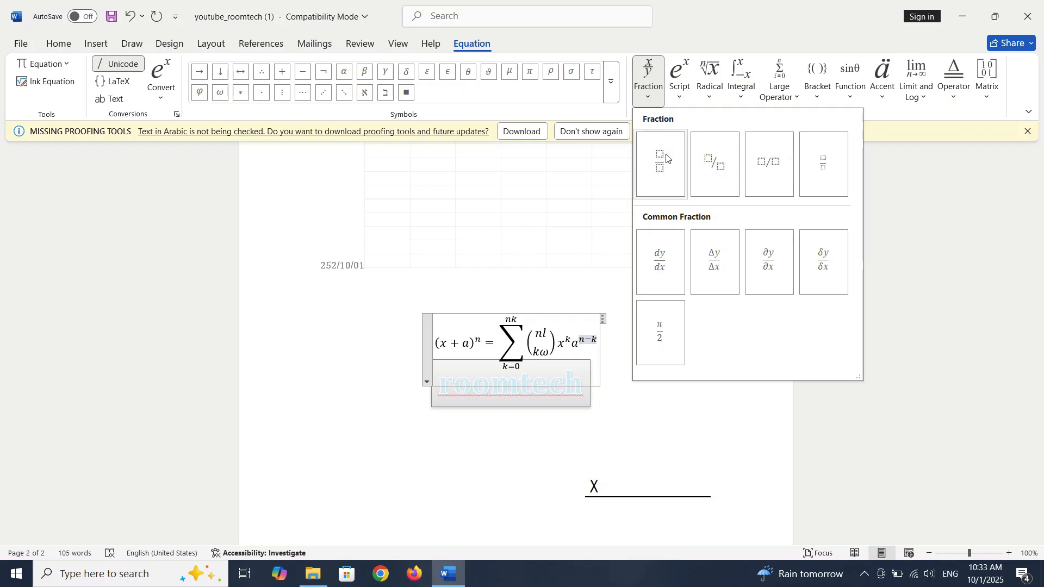
pyautogui.click(719, 169)
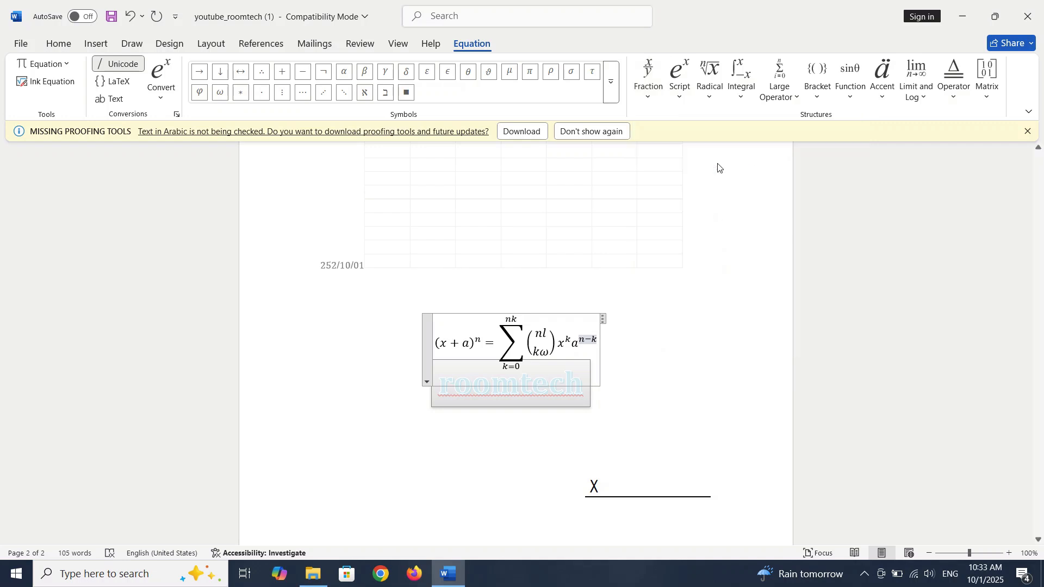
pyautogui.click(591, 334)
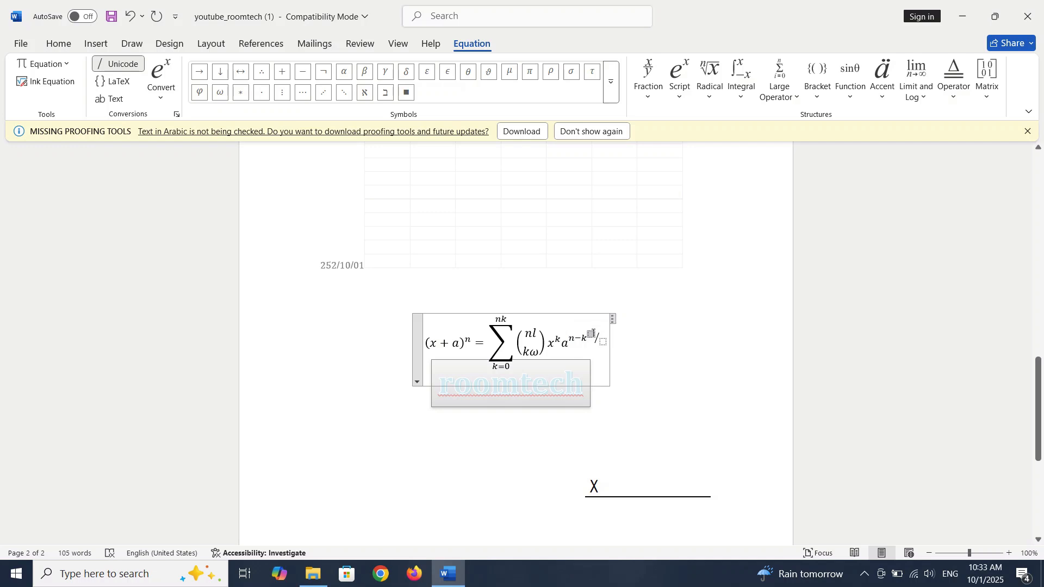
pyautogui.write('5')
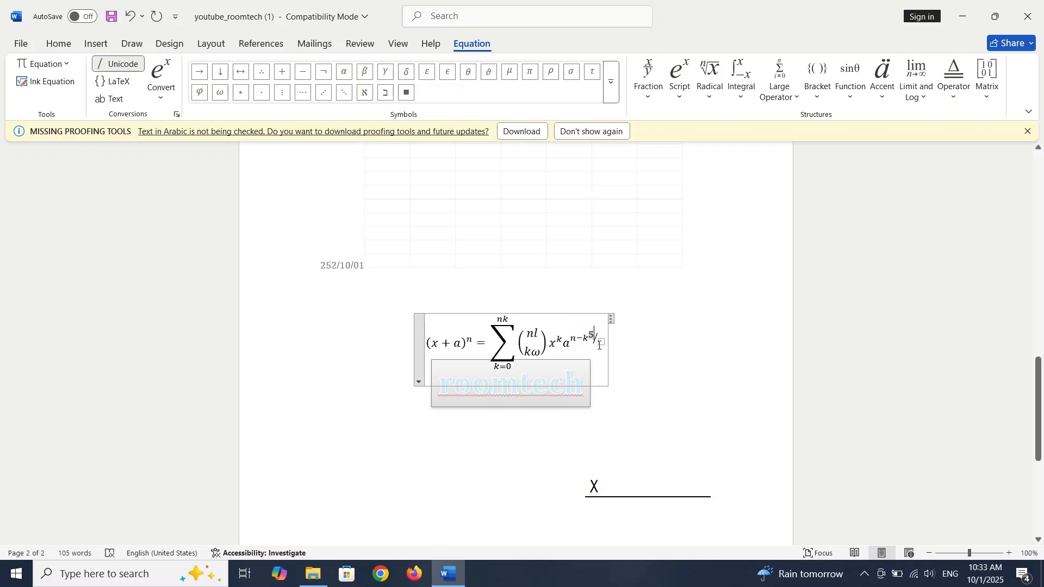
pyautogui.click(603, 344)
pyautogui.doubleClick(603, 342)
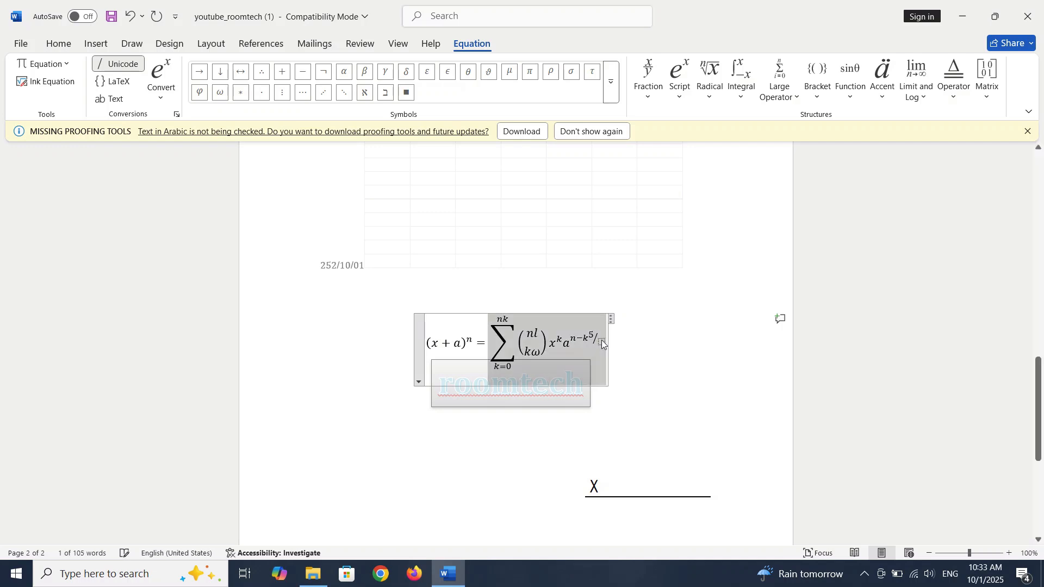
pyautogui.click(601, 342)
pyautogui.write('6')
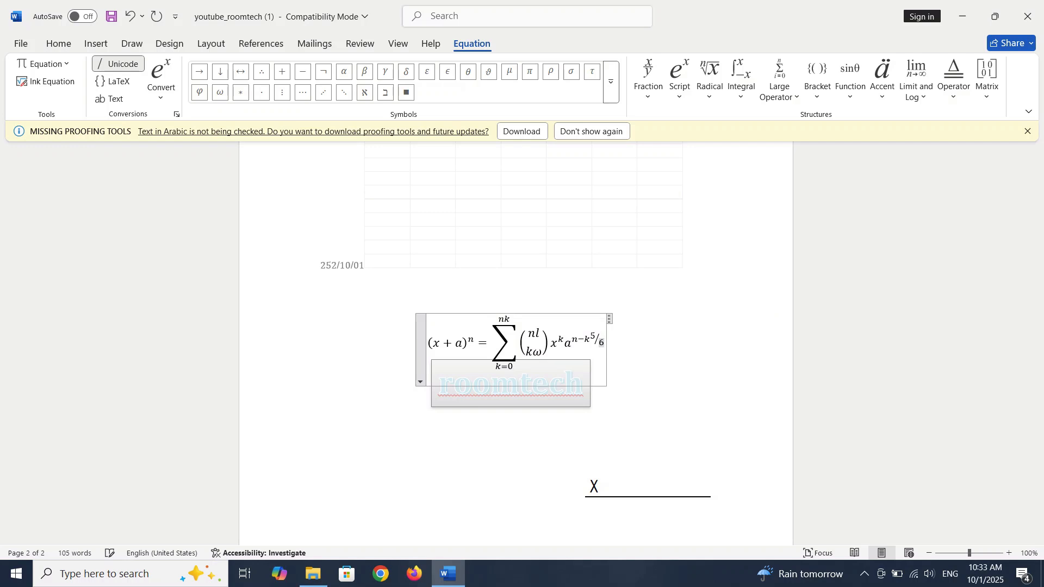
pyautogui.click(653, 370)
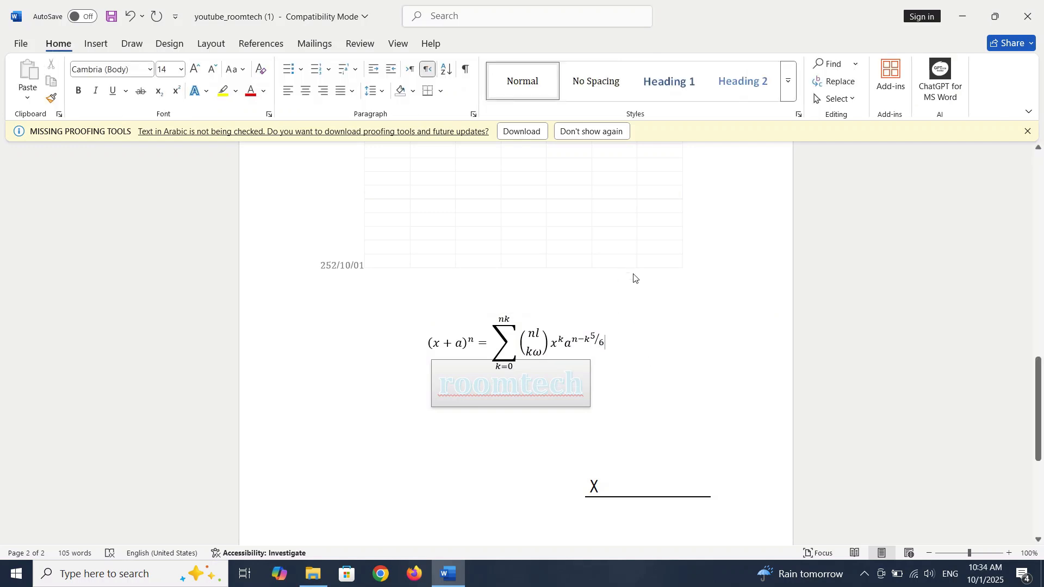
# With the cursor between k and ω in the lower bracket term, review the equation structure galleries from Fraction to Function and the Convert options.
pyautogui.click(532, 353)
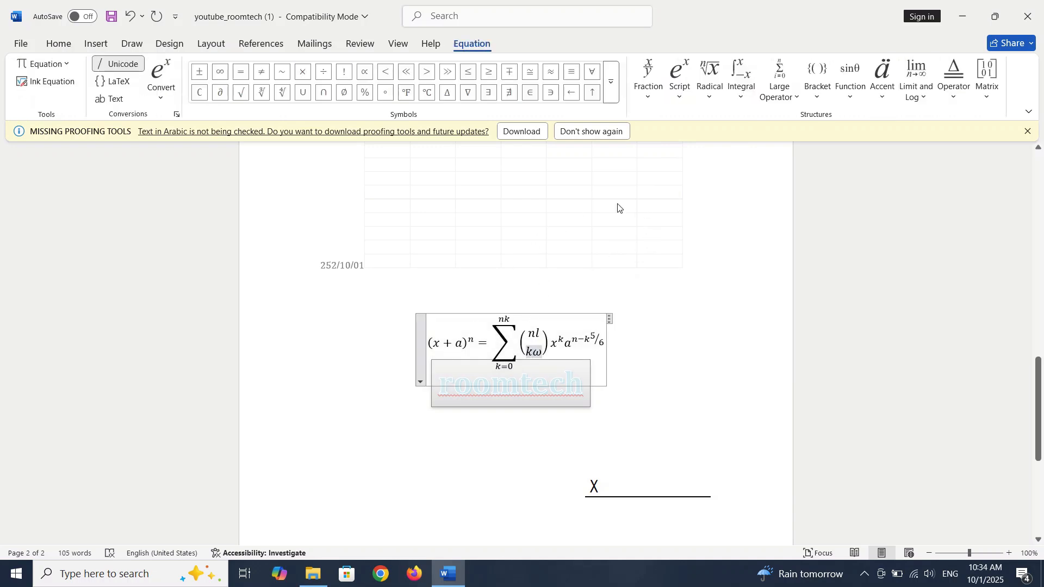
pyautogui.click(652, 104)
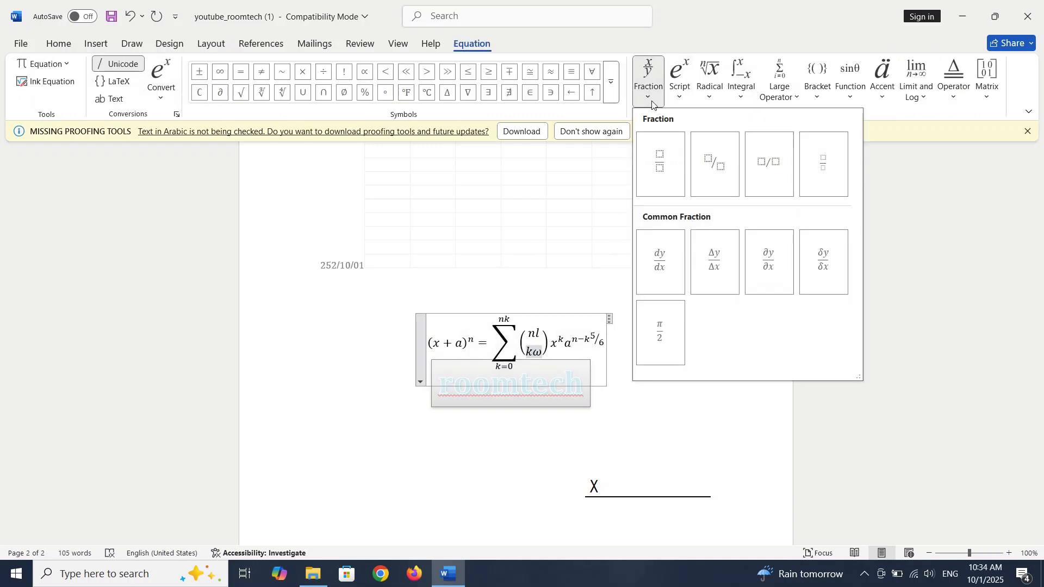
pyautogui.click(679, 94)
pyautogui.click(679, 93)
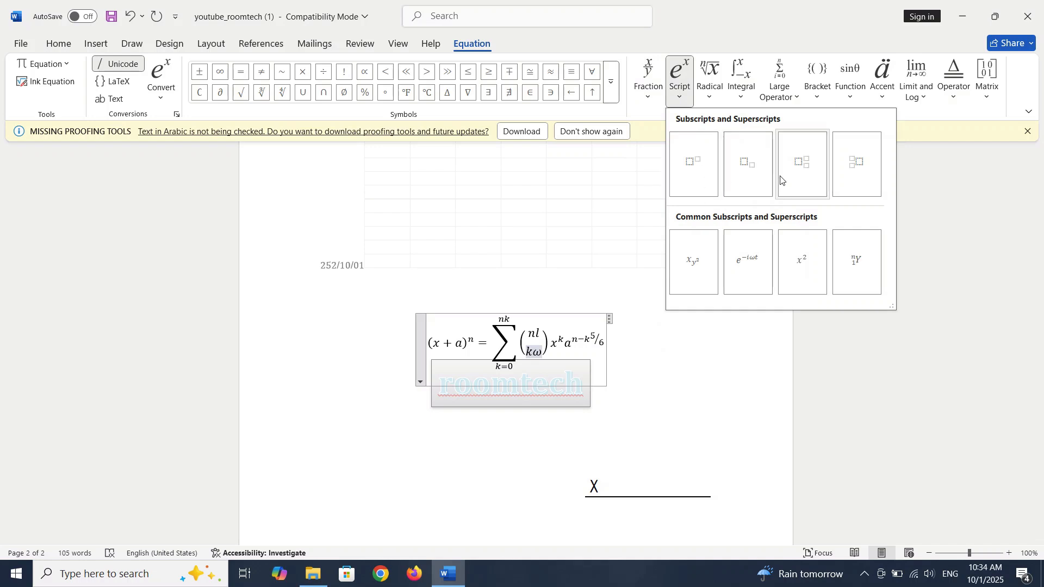
pyautogui.click(713, 101)
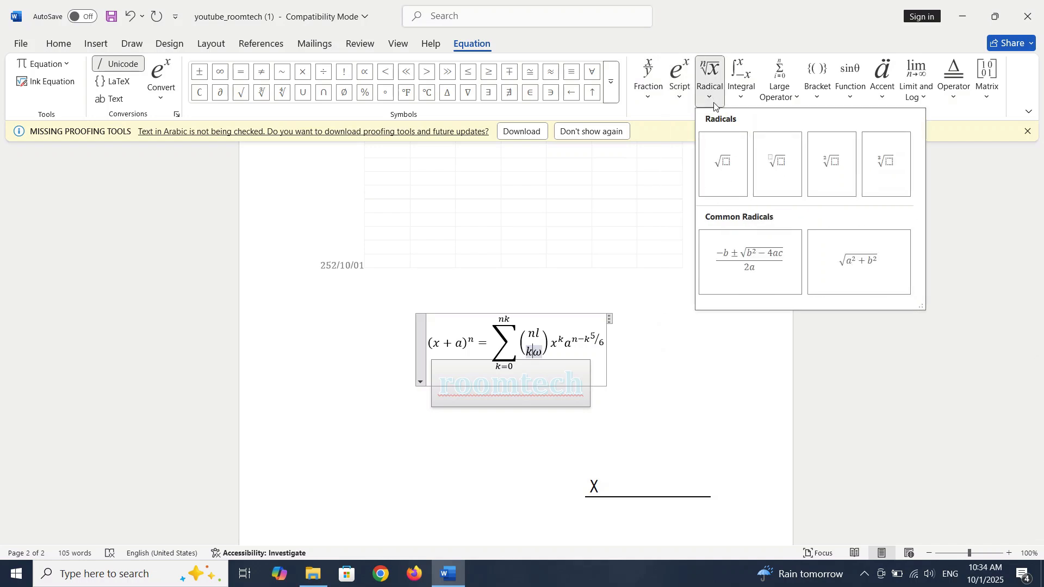
pyautogui.click(741, 97)
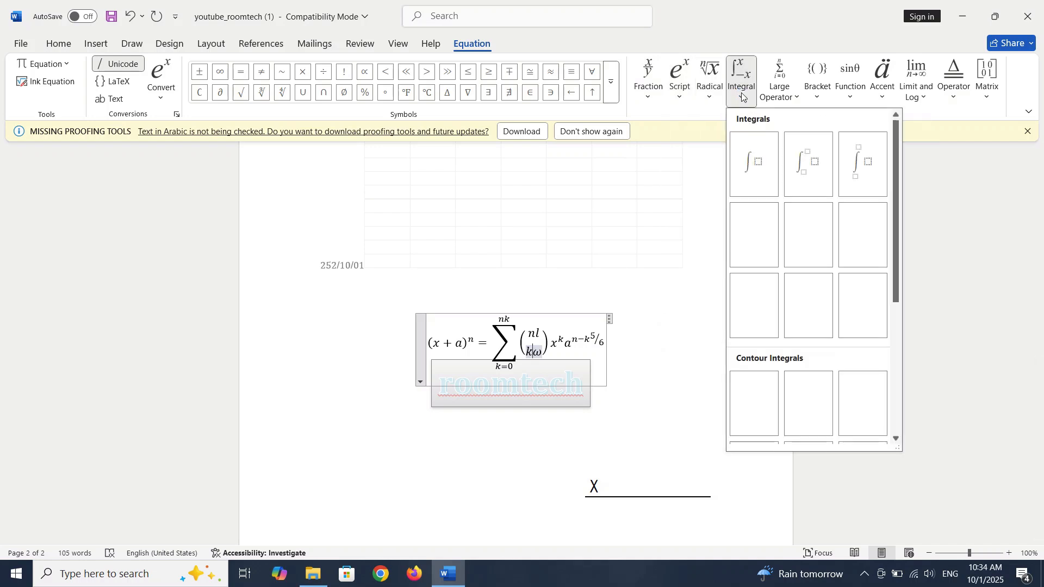
pyautogui.click(785, 98)
pyautogui.click(849, 100)
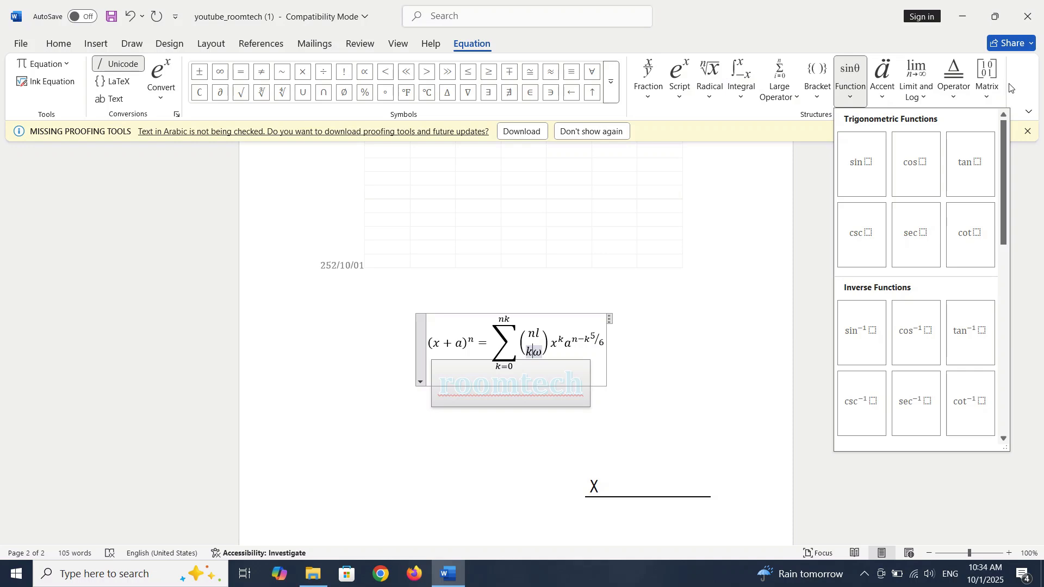
pyautogui.click(161, 97)
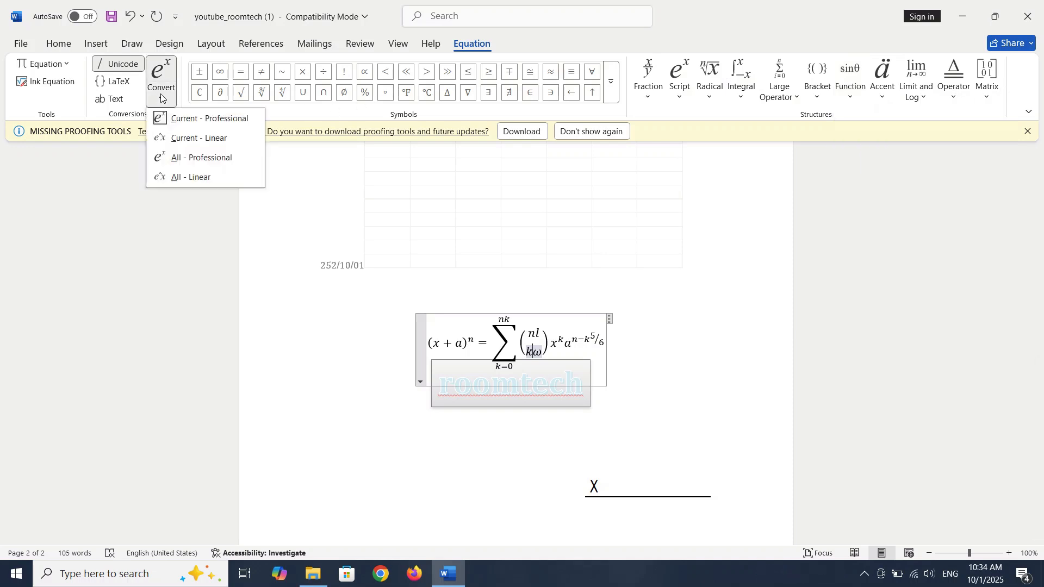
pyautogui.click(161, 98)
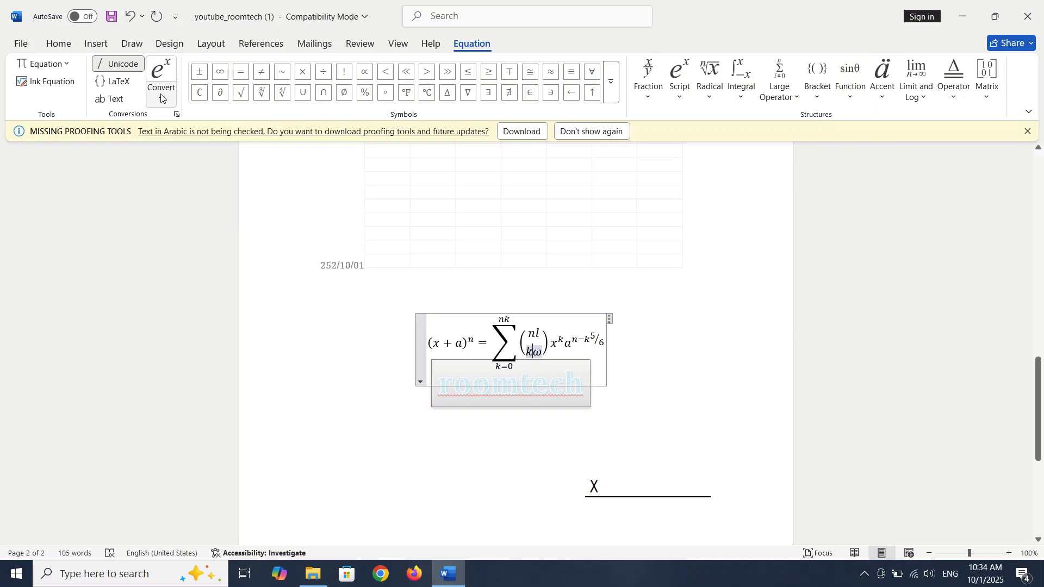
# Insert the Latin Extended-B symbol nj (character code 01CC) twice between k and ω in the equation's lower bracket term.
pyautogui.click(96, 50)
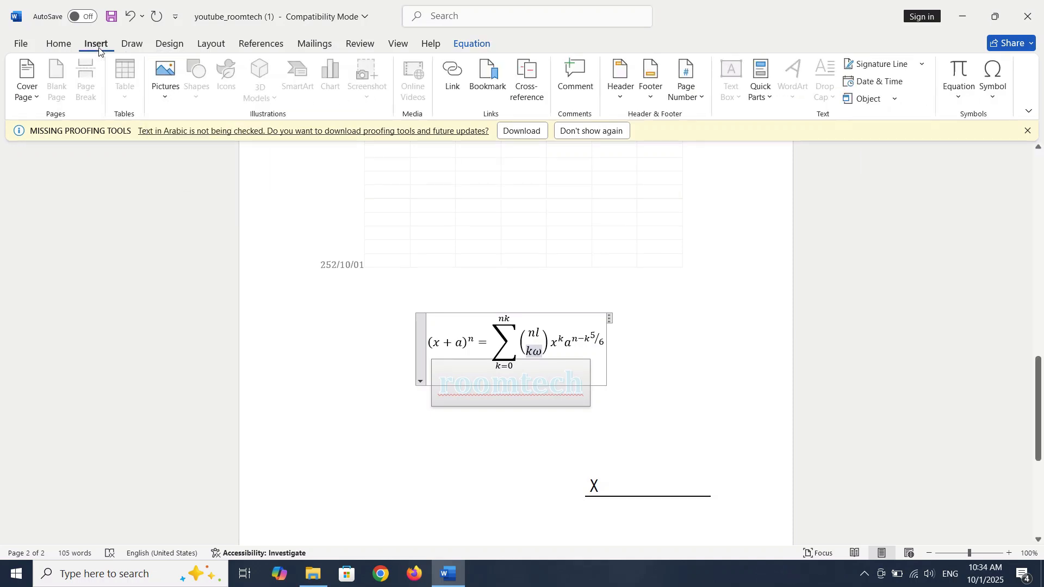
pyautogui.click(995, 103)
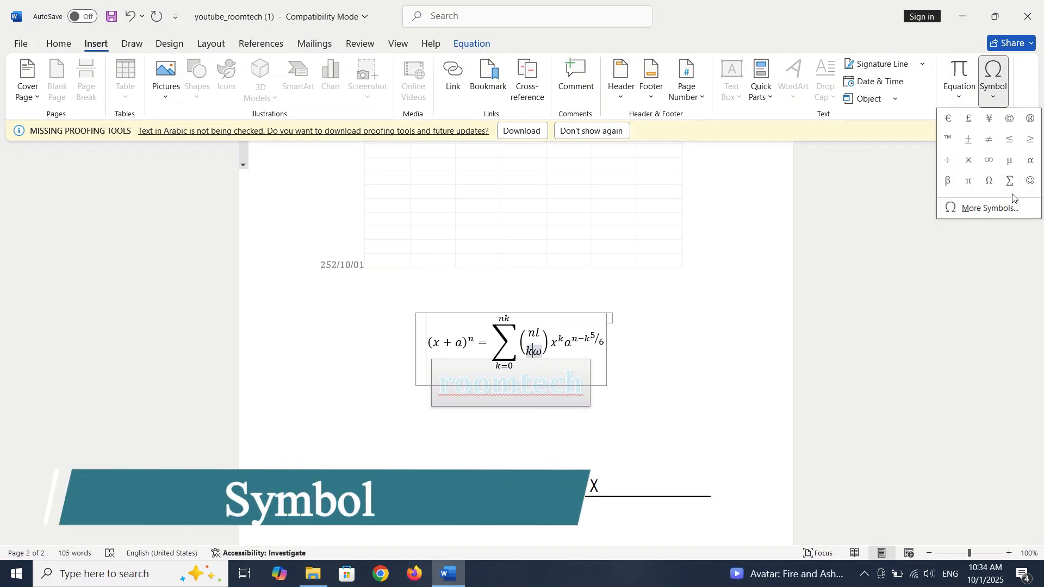
pyautogui.click(969, 211)
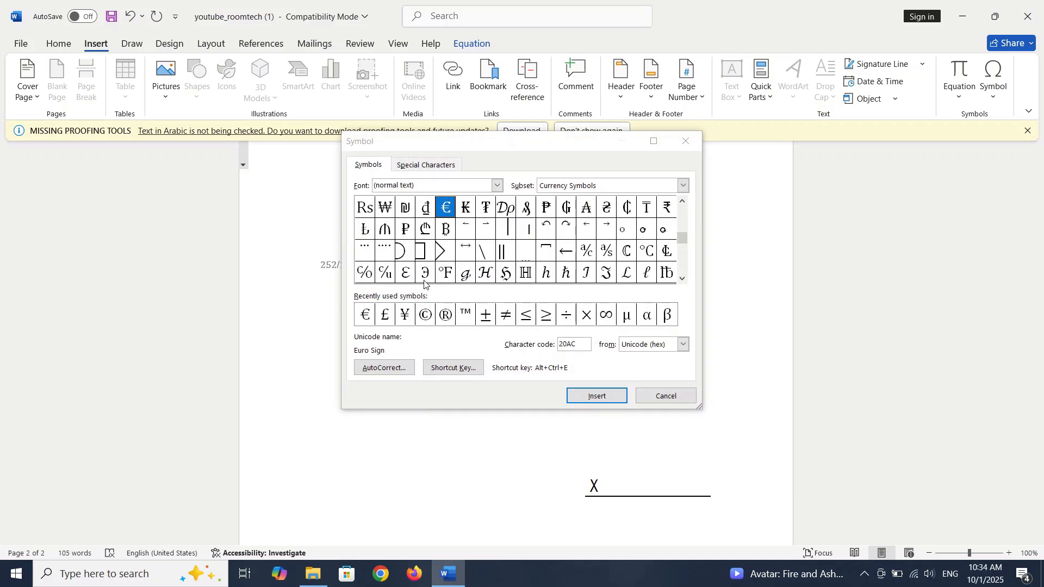
pyautogui.moveTo(686, 239); pyautogui.dragTo(683, 212)
pyautogui.moveTo(683, 283); pyautogui.dragTo(683, 287)
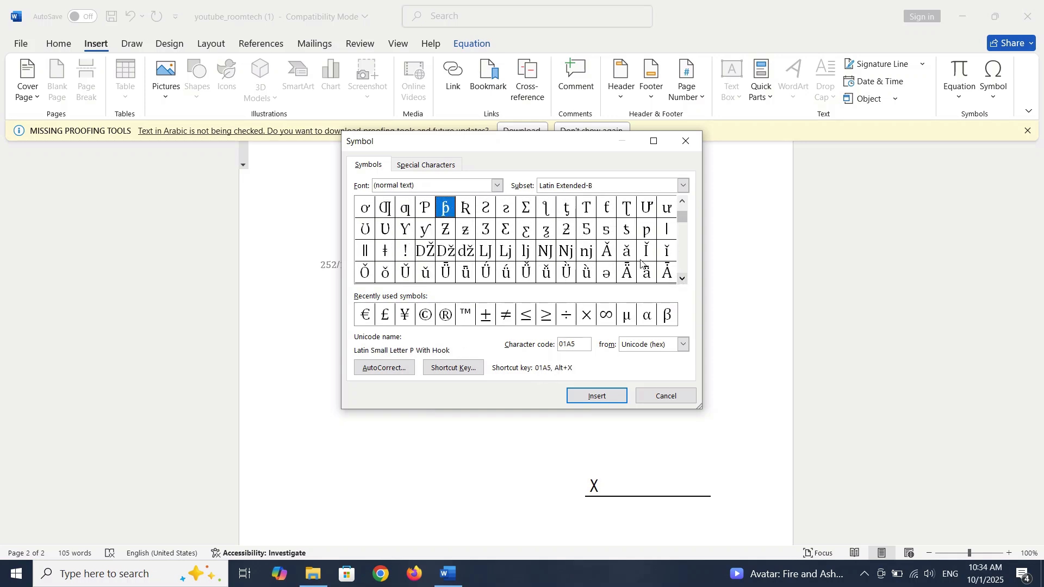
pyautogui.click(586, 251)
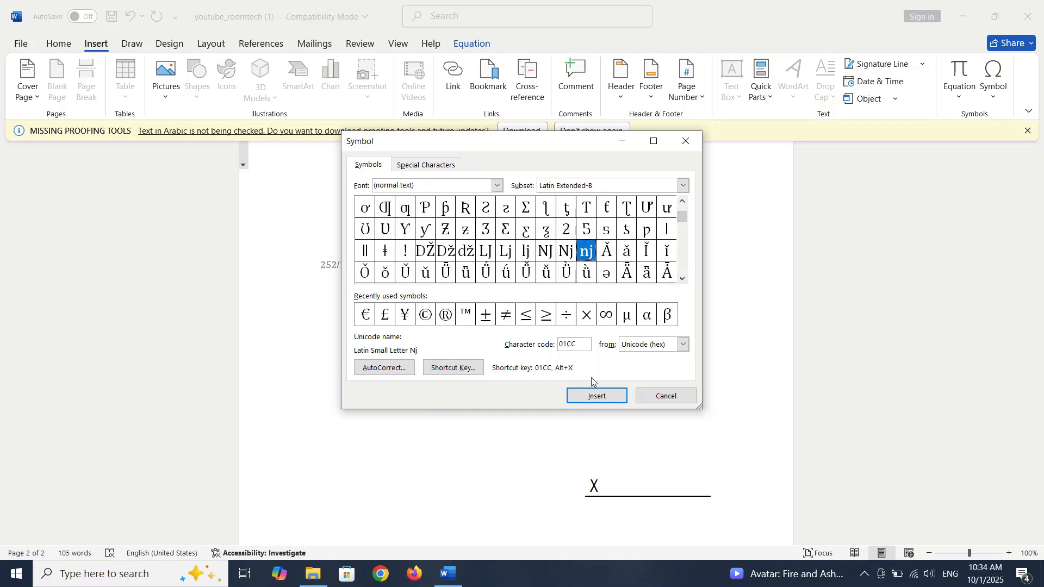
pyautogui.click(597, 395)
pyautogui.click(600, 394)
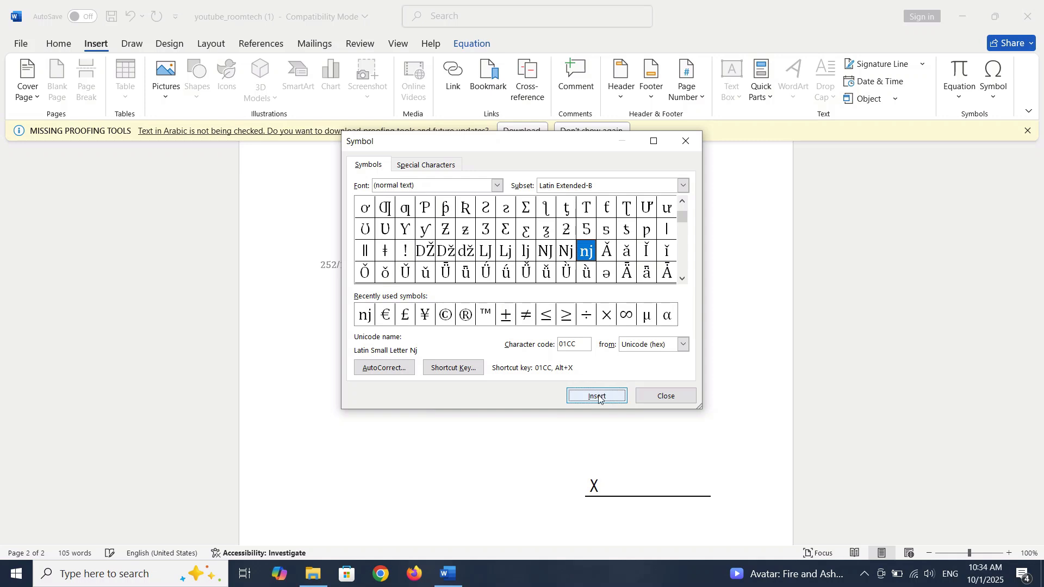
pyautogui.click(666, 396)
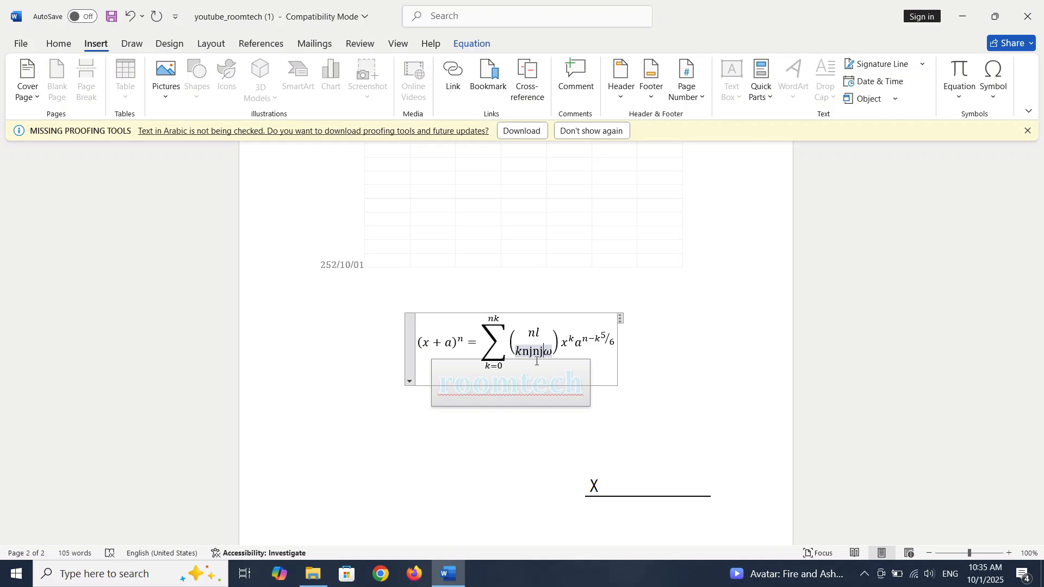
# Show the drawing tools available for the document.
pyautogui.click(132, 44)
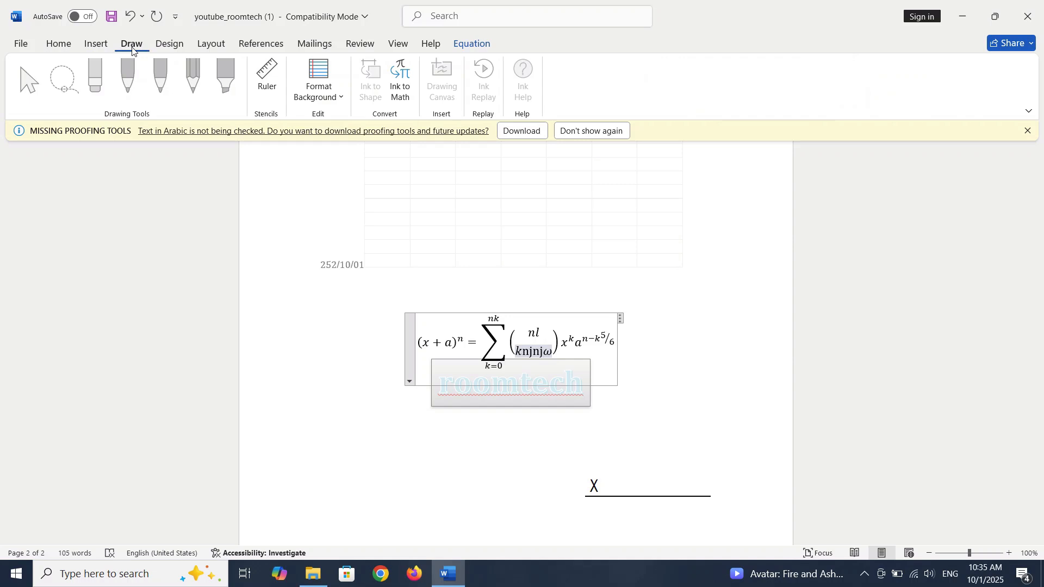